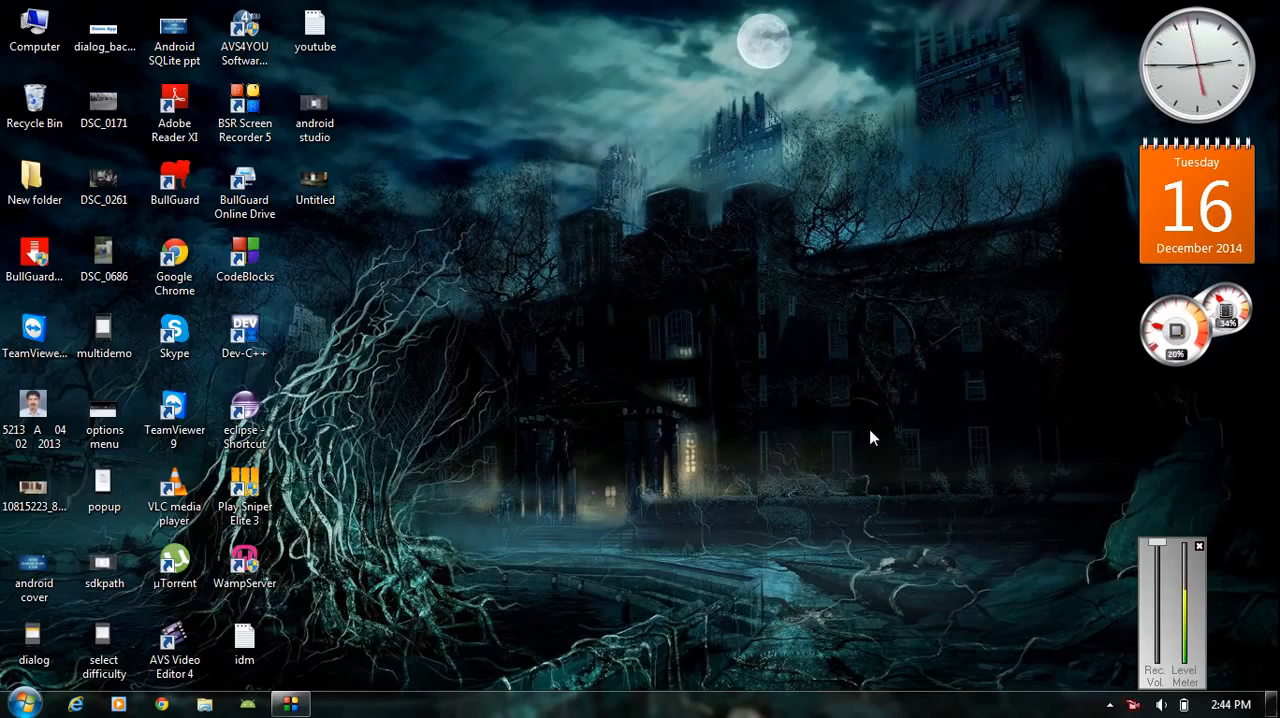
- Search Google for genymotion in Chrome and open the official Genymotion download page
left_click(1200, 547)
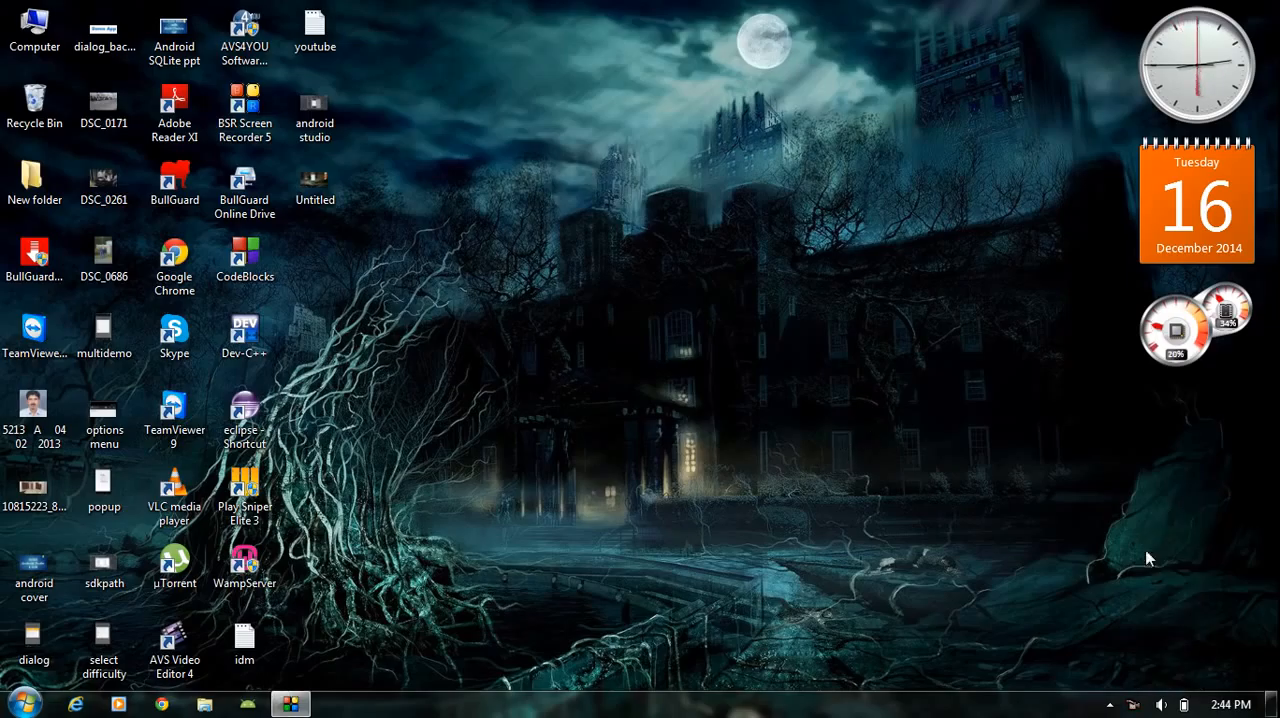
left_click(161, 704)
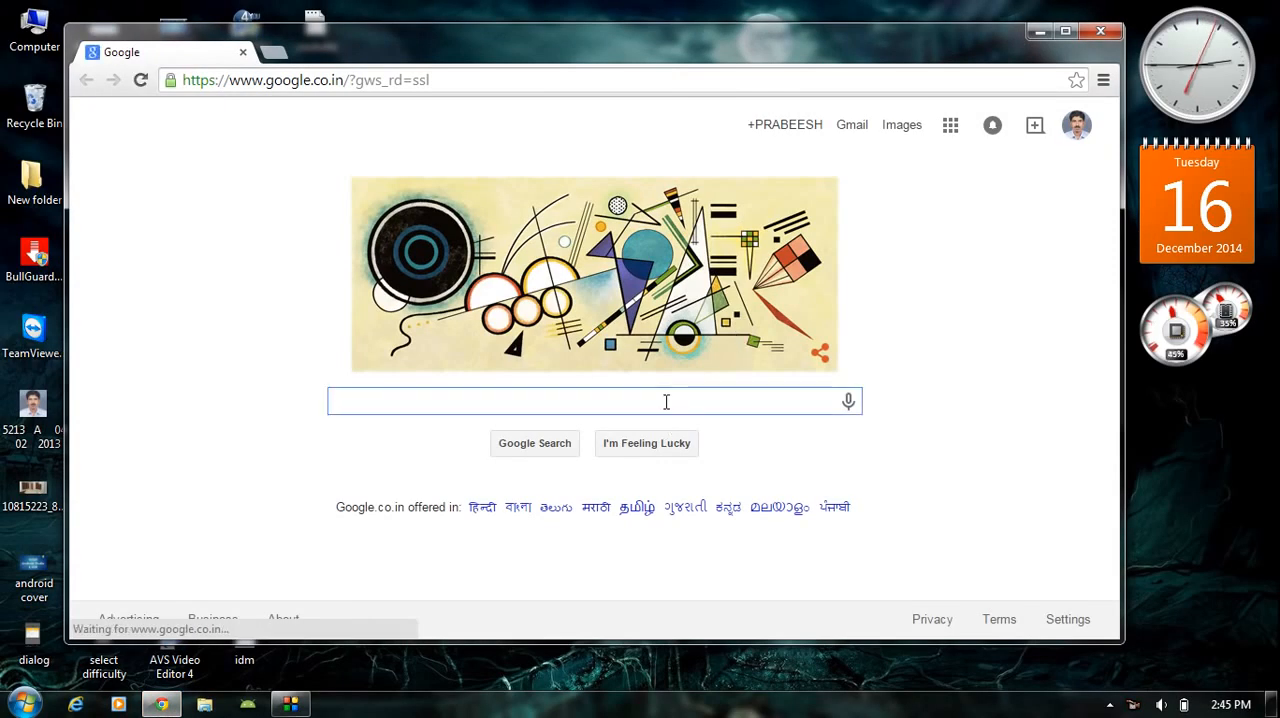
type("geny")
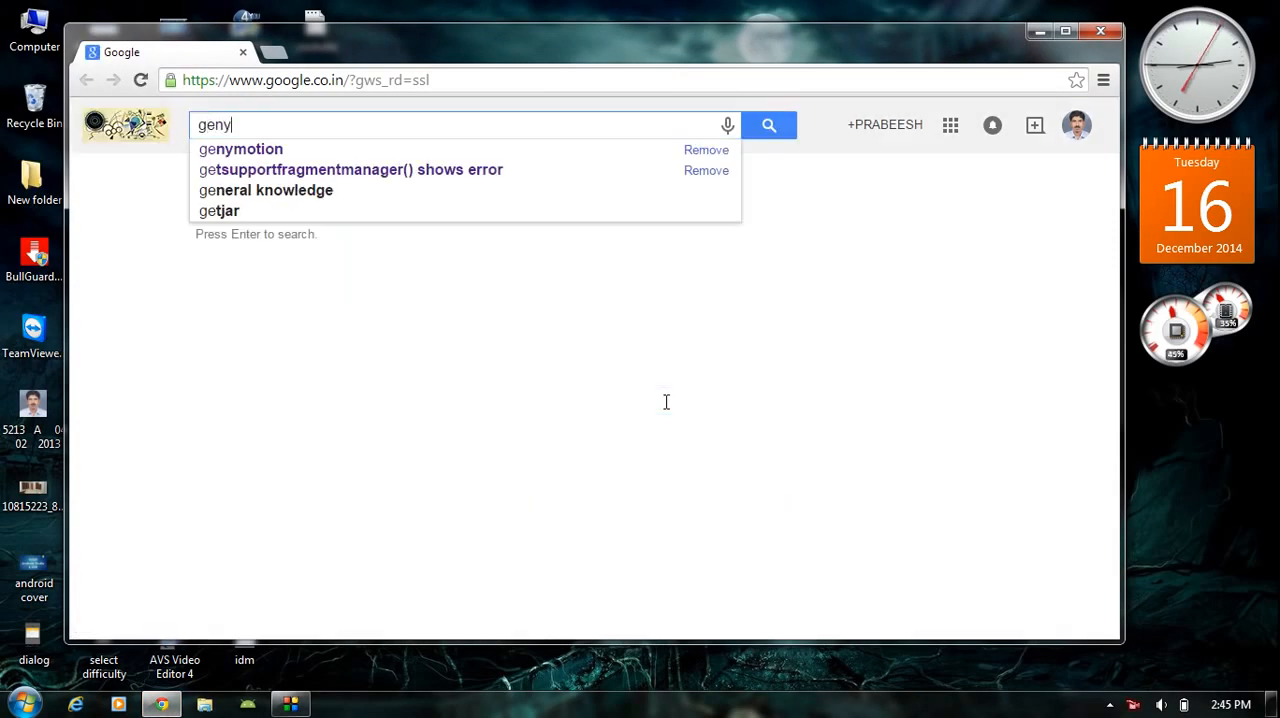
left_click(256, 155)
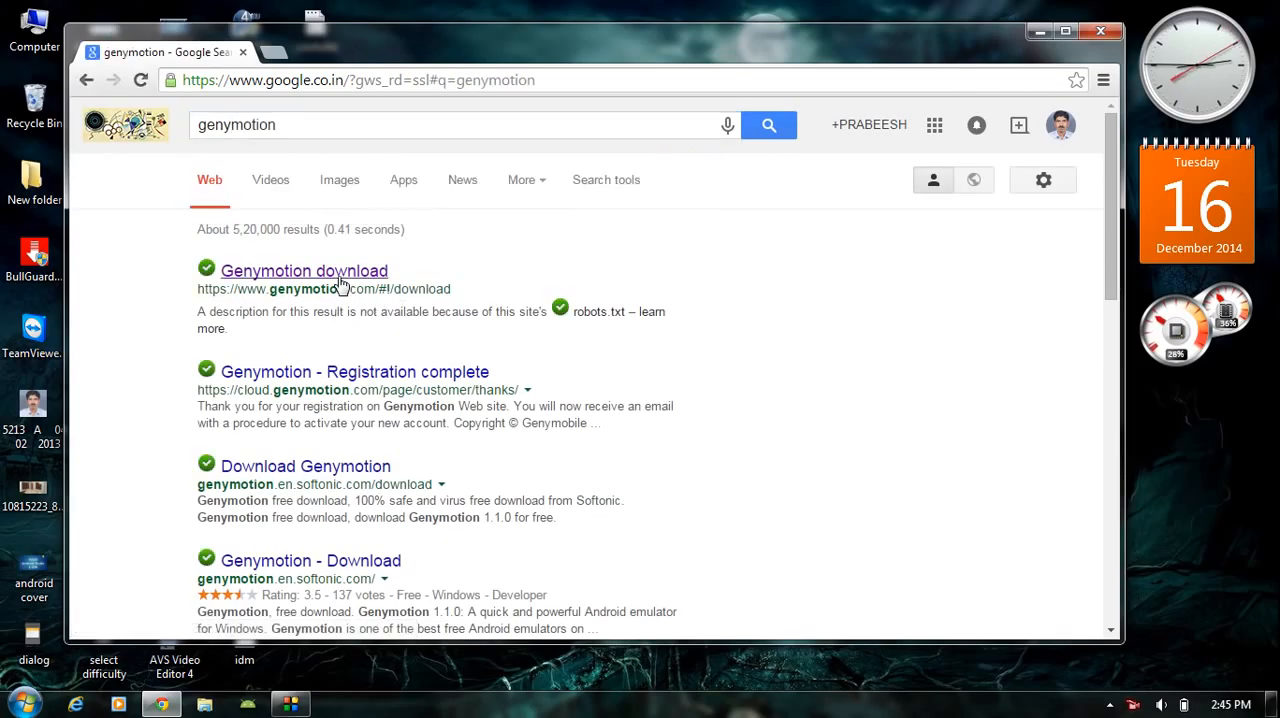
left_click(394, 283)
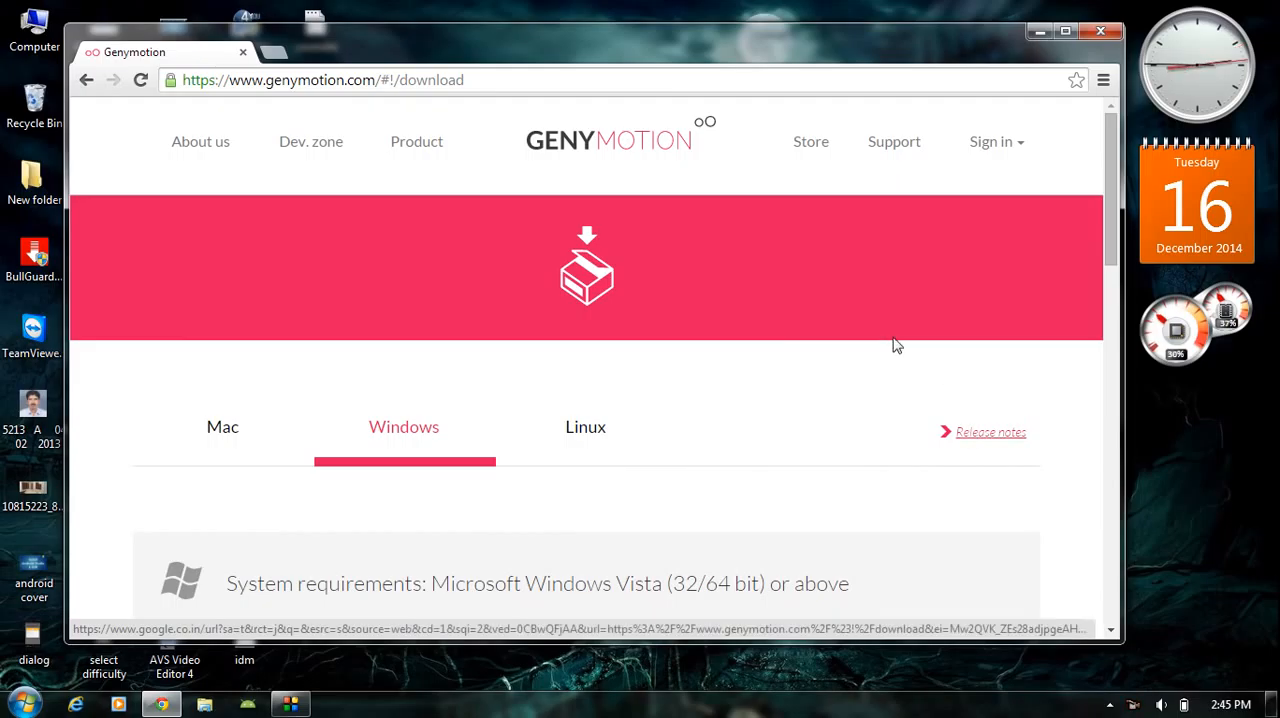
- Request the 117.47MB Get Genymotion package for Windows from the download page
scroll(897, 345, "down", 4)
scroll(897, 345, "up", 4)
scroll(897, 345, "down", 2)
scroll(897, 345, "down", 2)
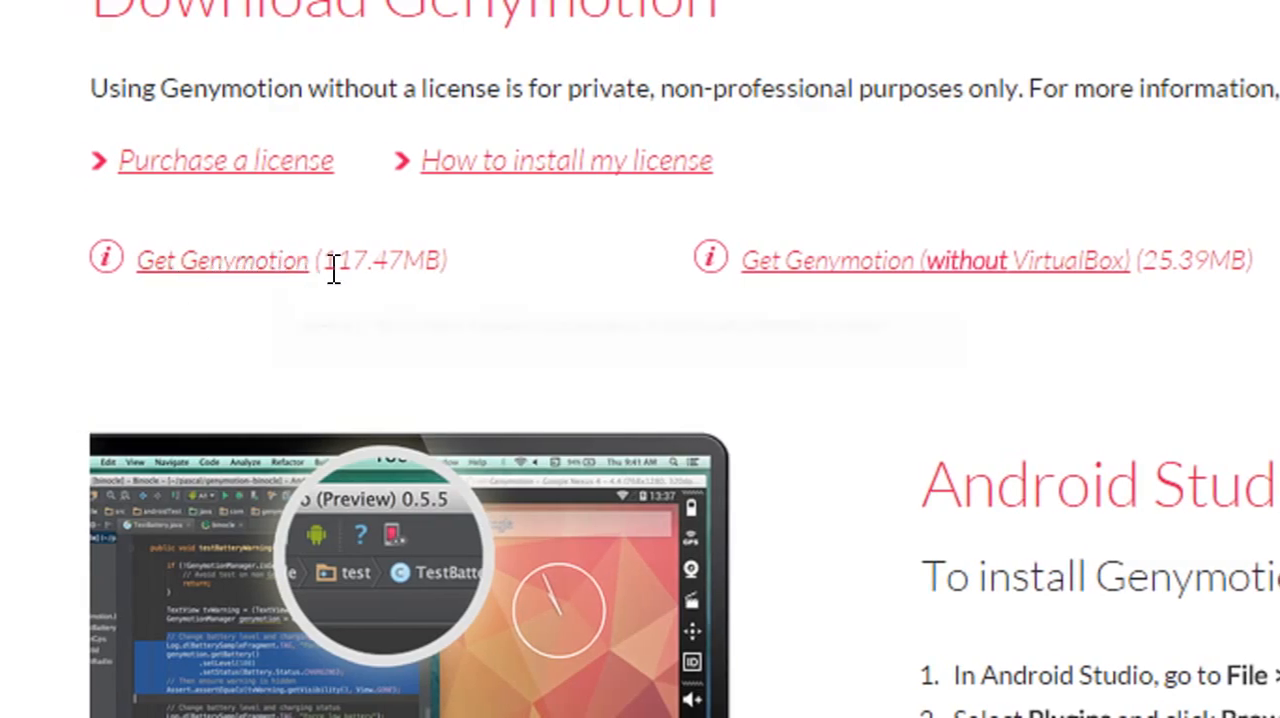
left_click(247, 280)
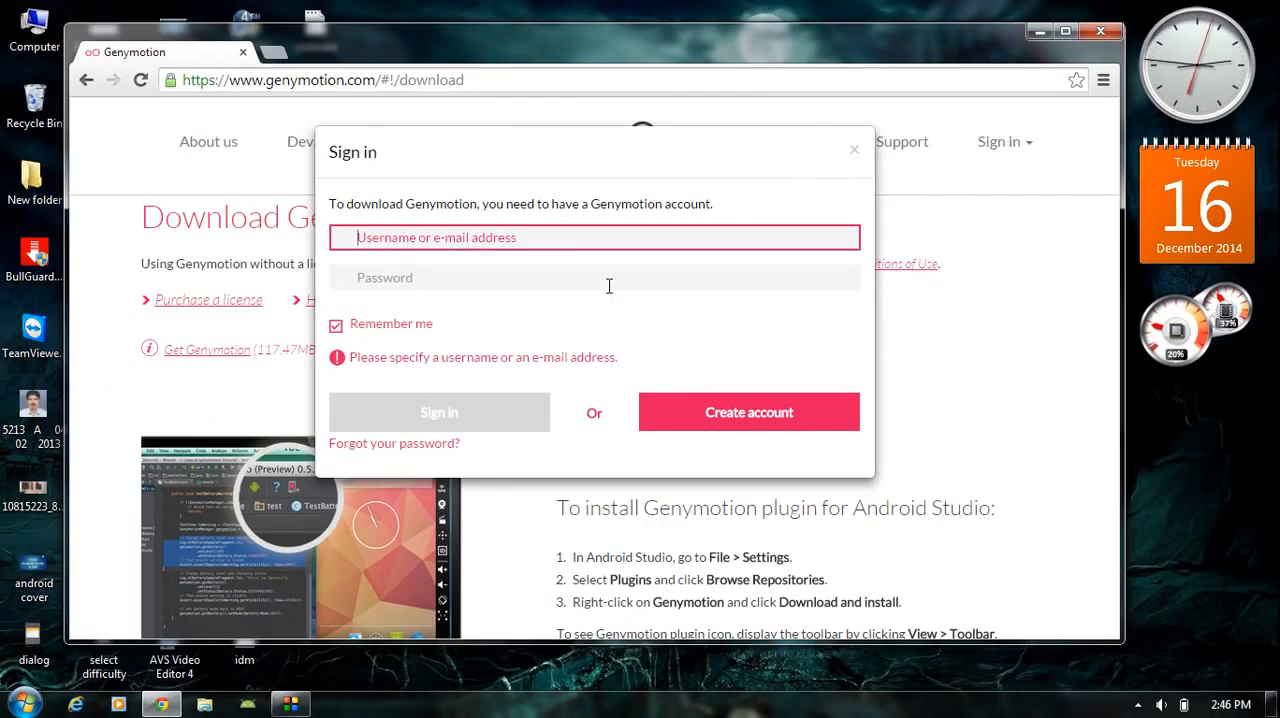
- Open the Genymotion account creation form, examine its required and optional fields, and return to the download page
left_click(787, 418)
scroll(848, 295, "down", 5)
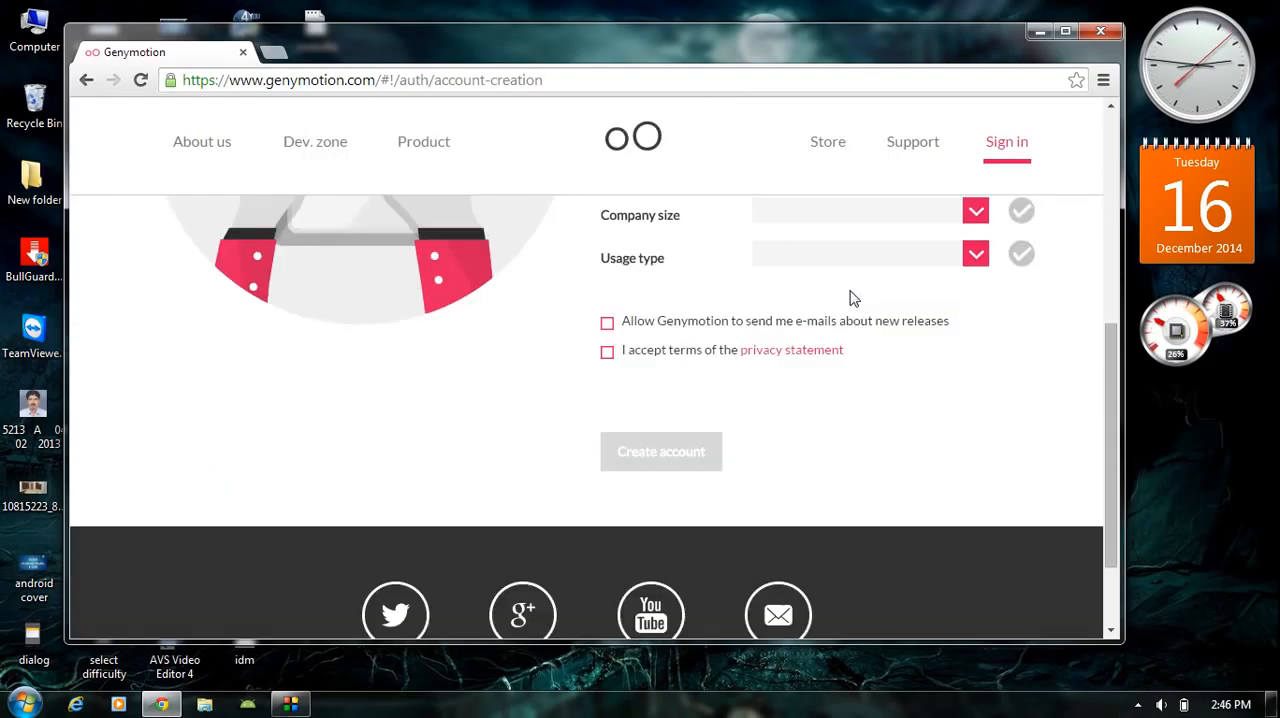
scroll(760, 346, "up", 4)
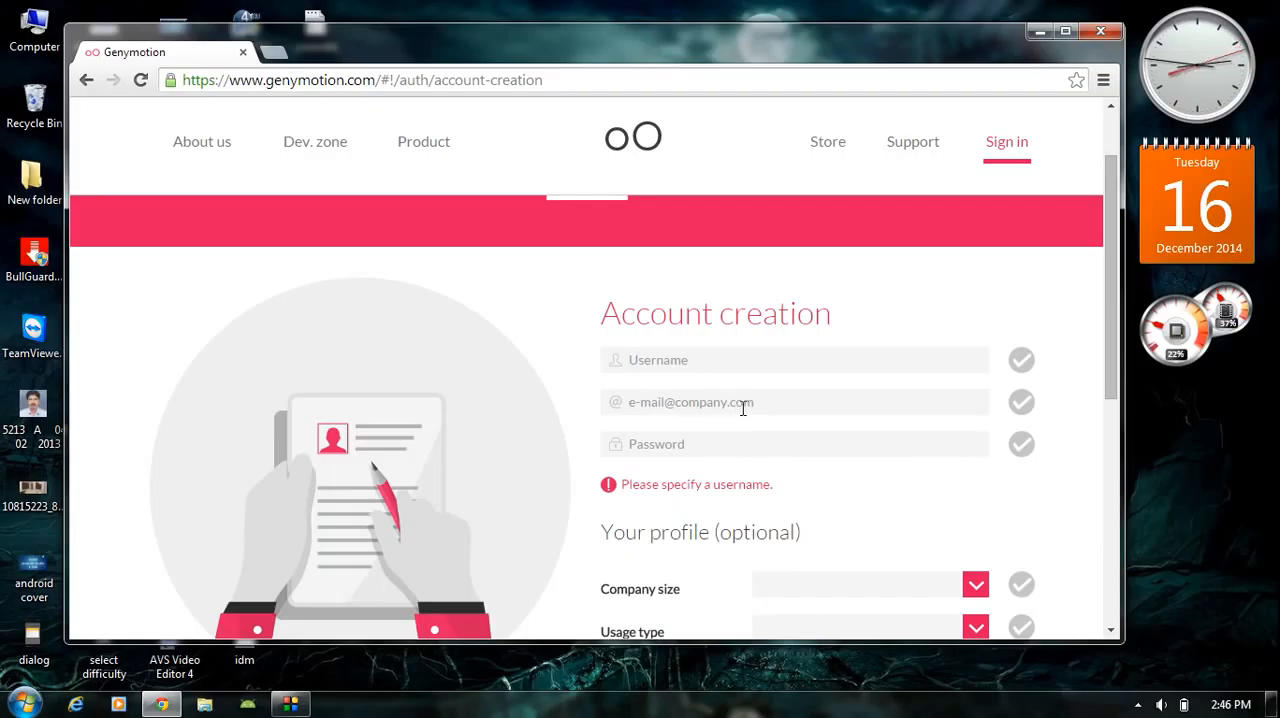
scroll(712, 447, "down", 1)
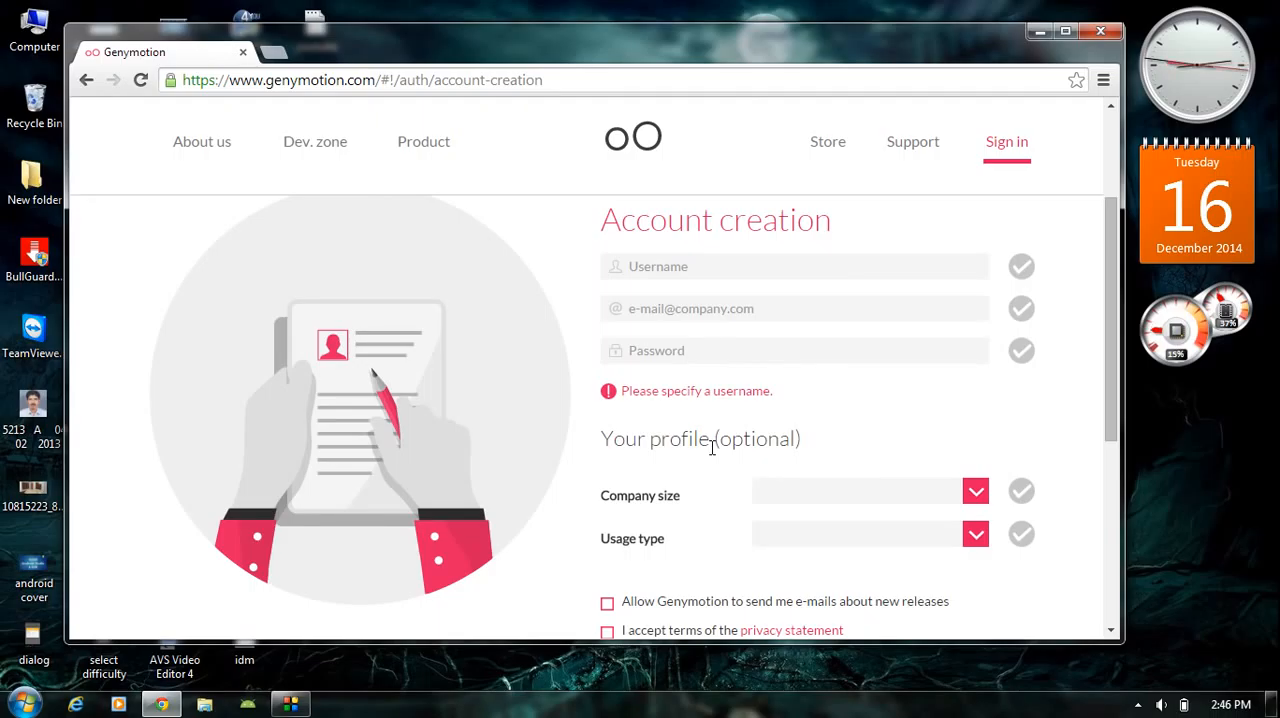
left_click(86, 80)
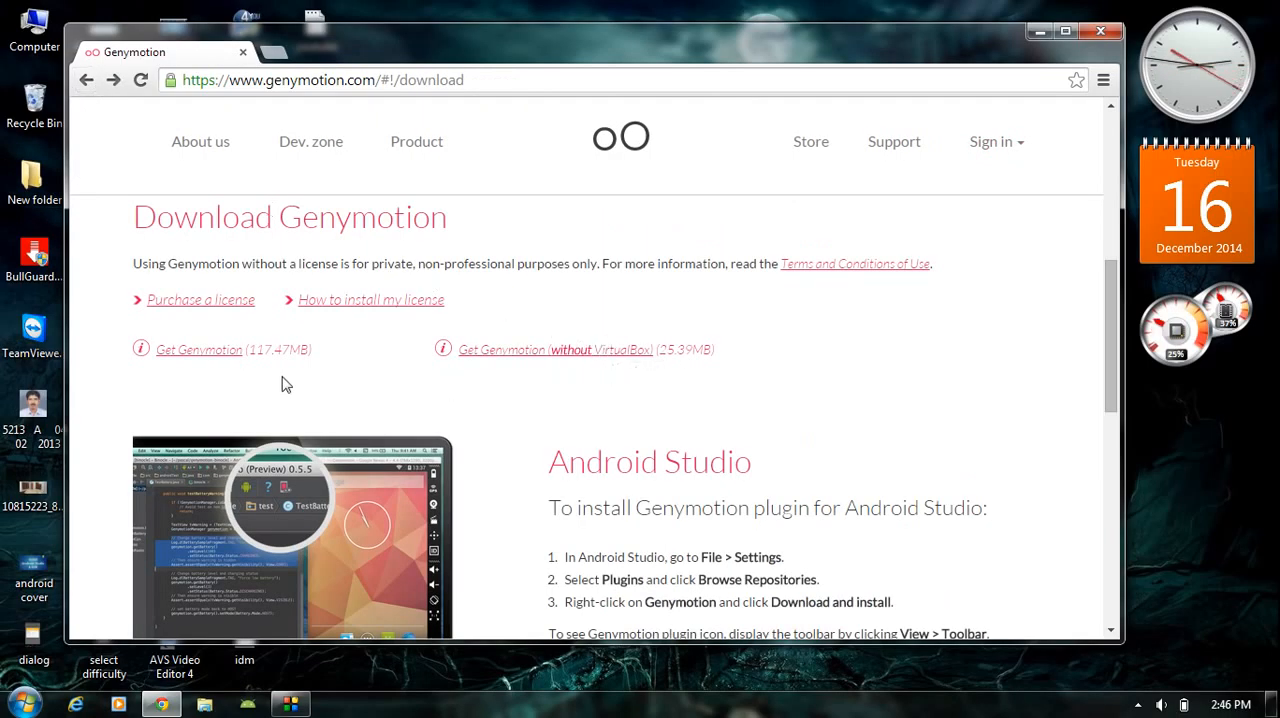
- Start downloading the 117.47MB Genymotion installer to the computer
left_click(231, 351)
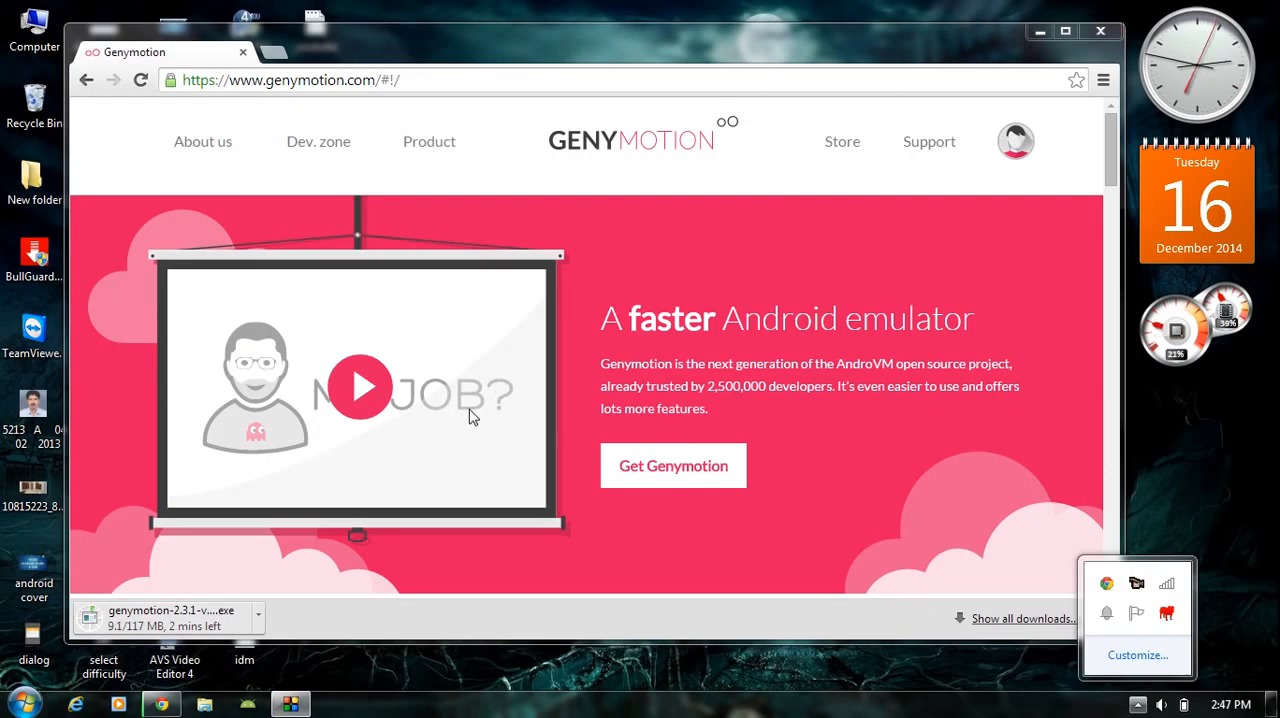
left_click(469, 409)
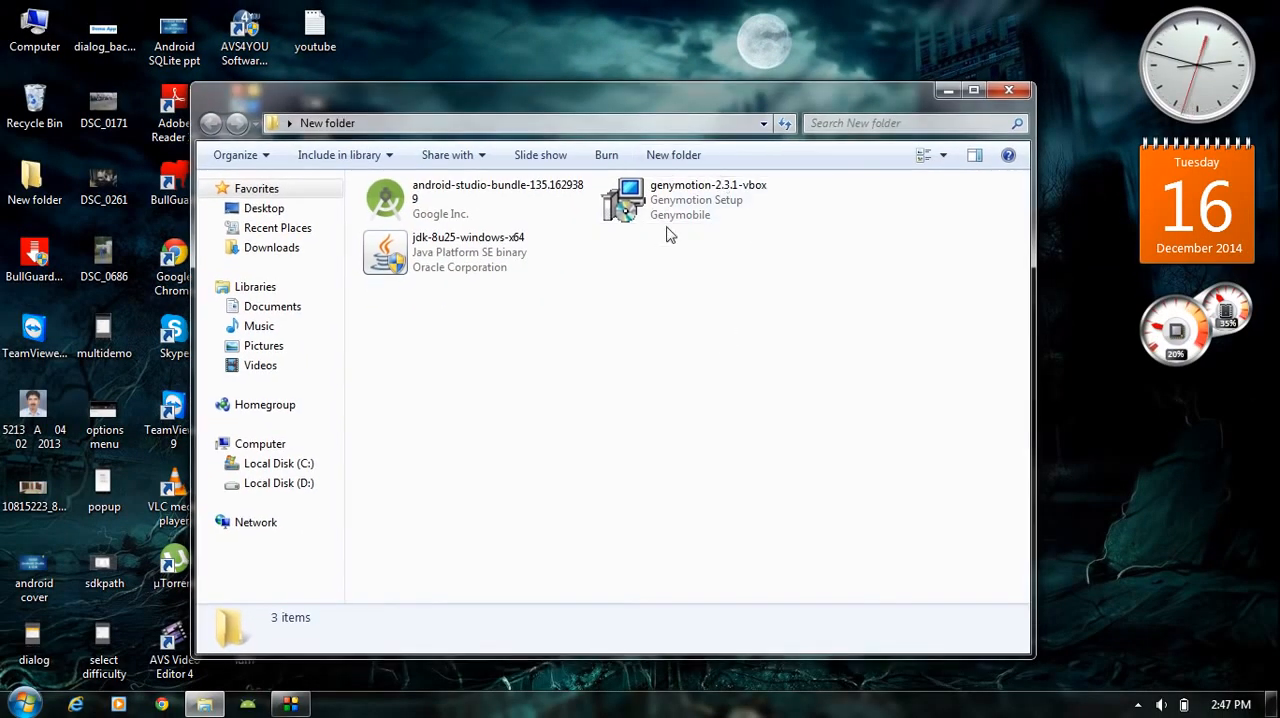
- Run the genymotion-2.3.1-vbox installer from New folder and accept English as the setup language
double_click(670, 195)
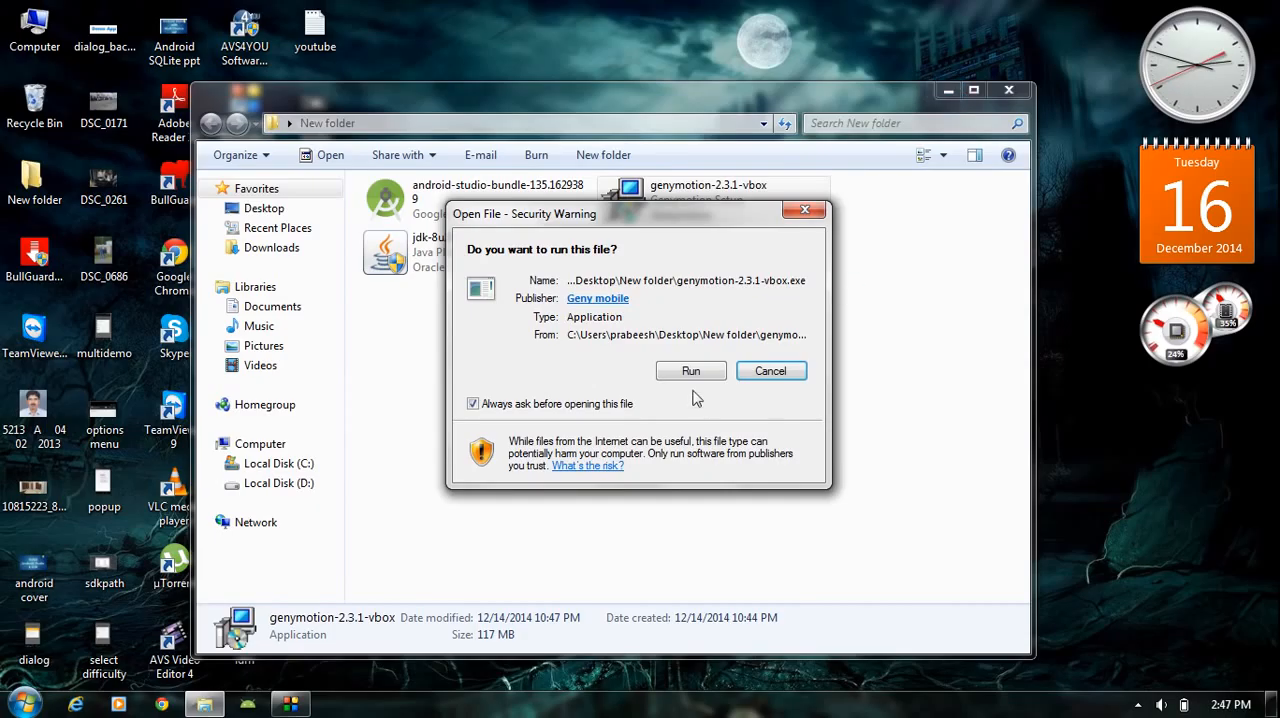
left_click(702, 372)
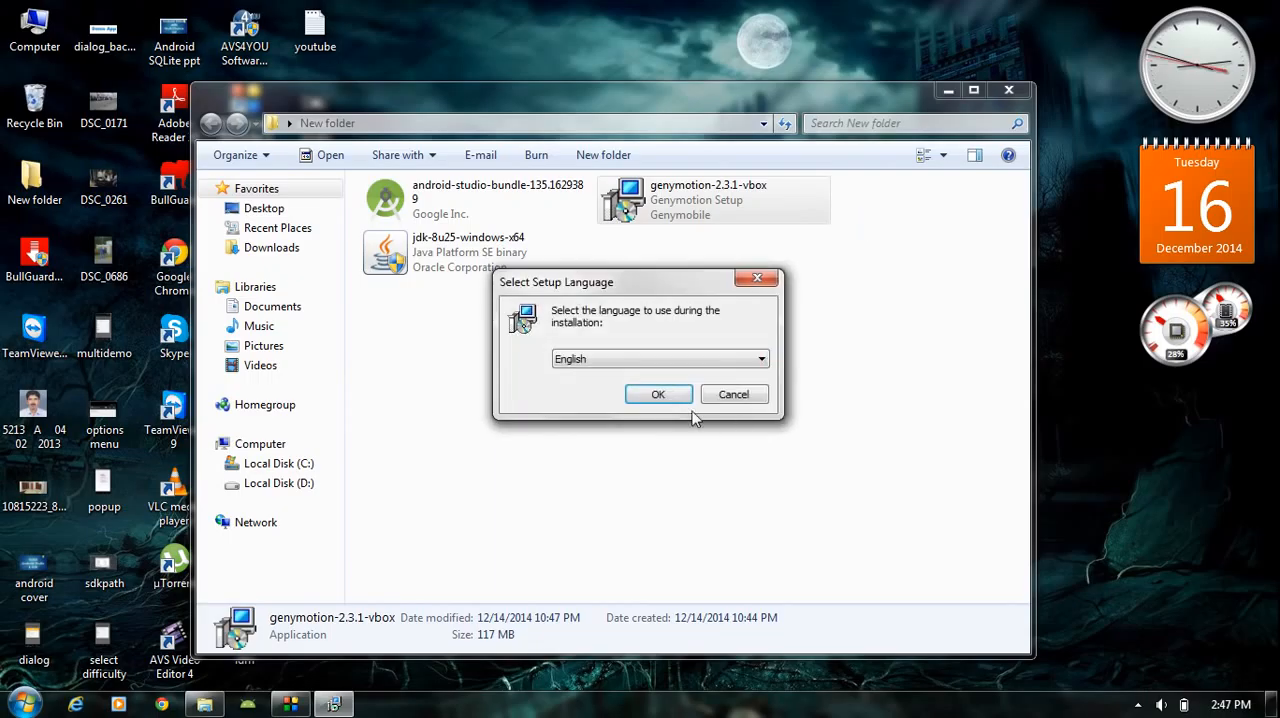
left_click(674, 398)
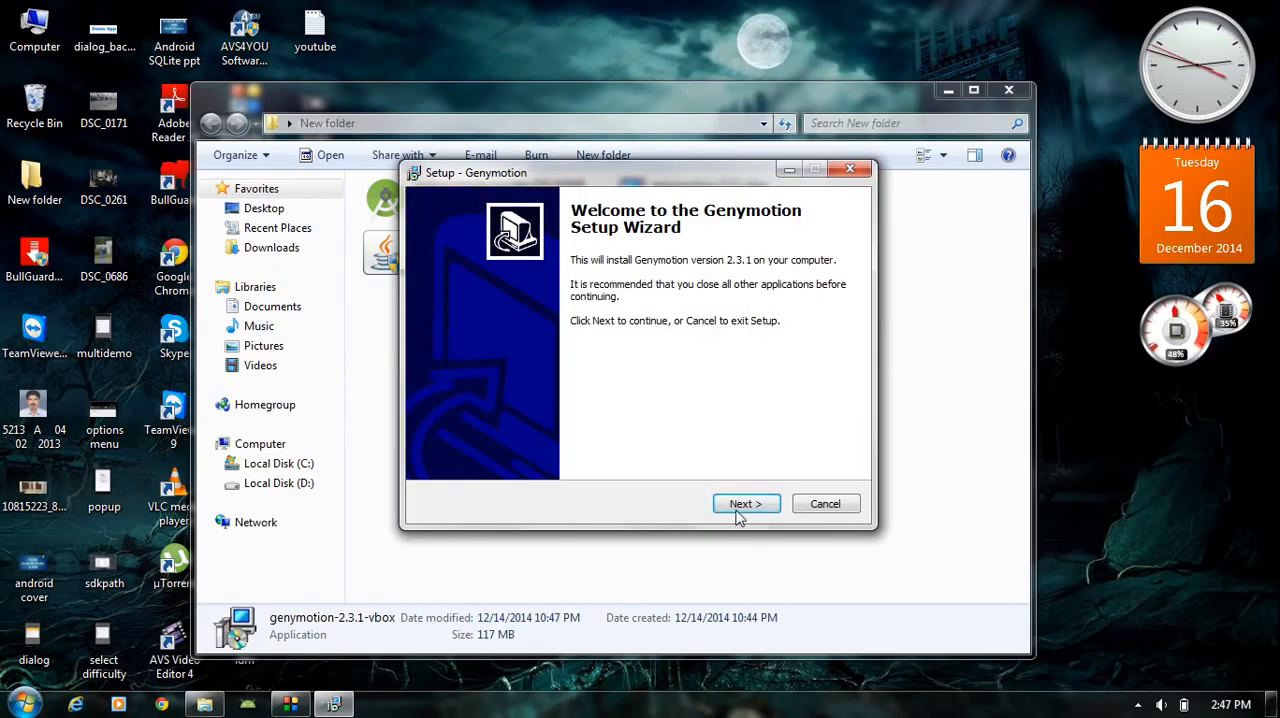
- Install Genymotion into C:\Program Files\Genymobile\Genymotion with the Genymotion Start Menu folder and a desktop icon
left_click(745, 504)
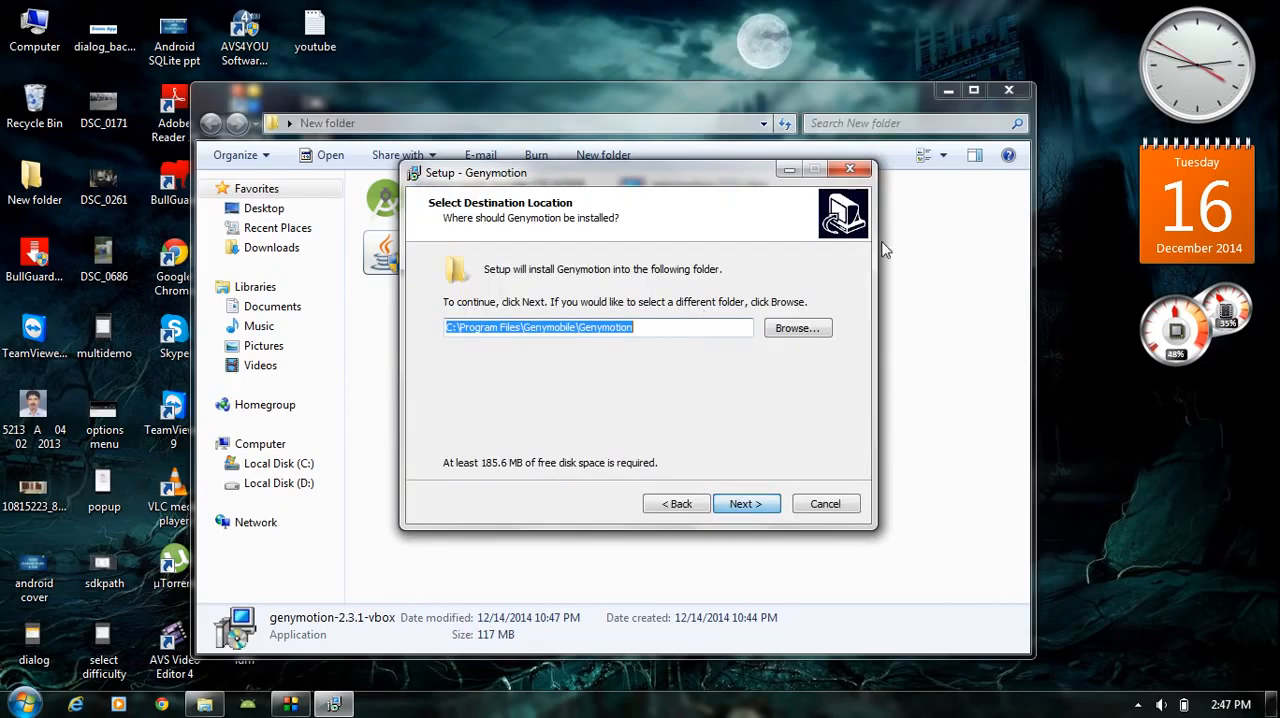
left_click(948, 90)
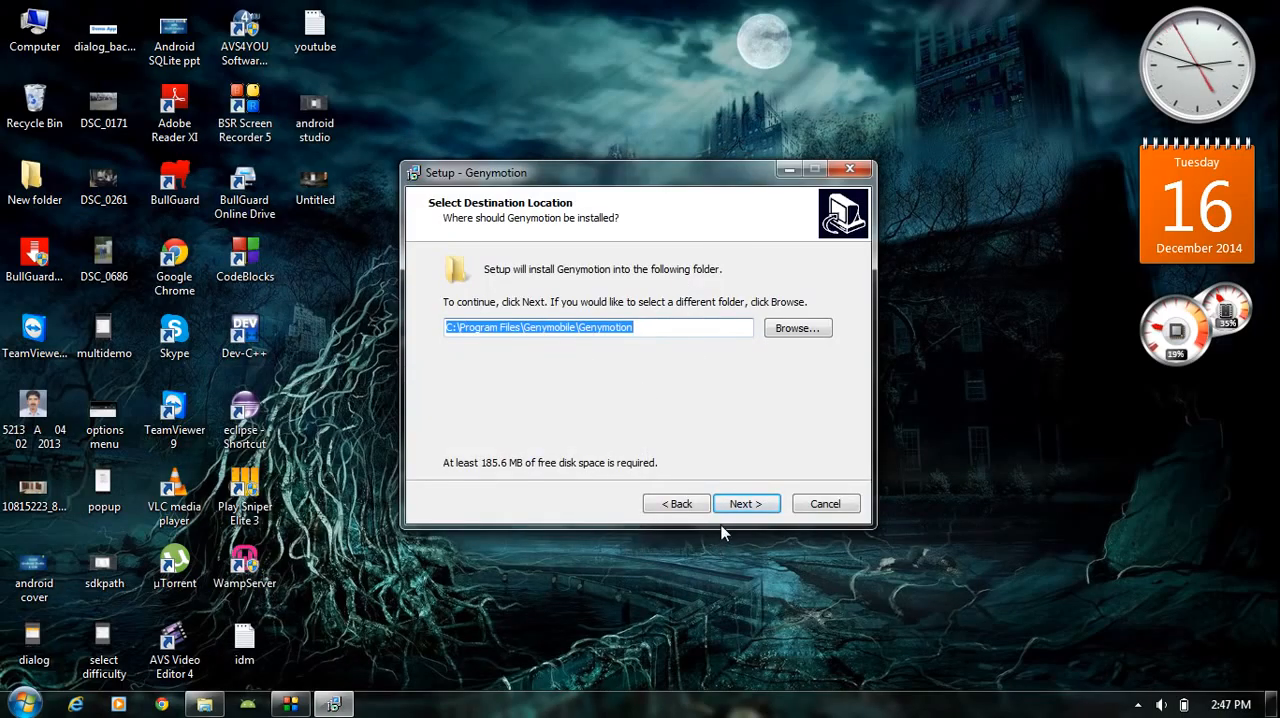
left_click(740, 503)
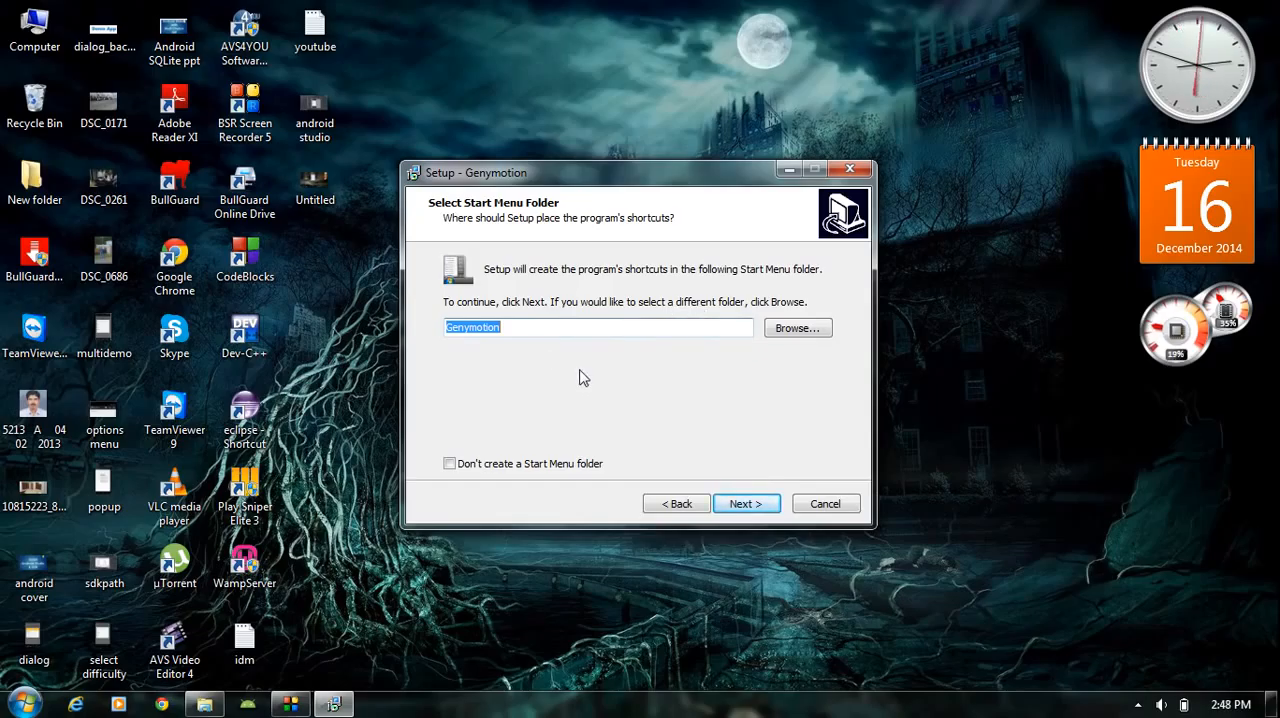
left_click(745, 504)
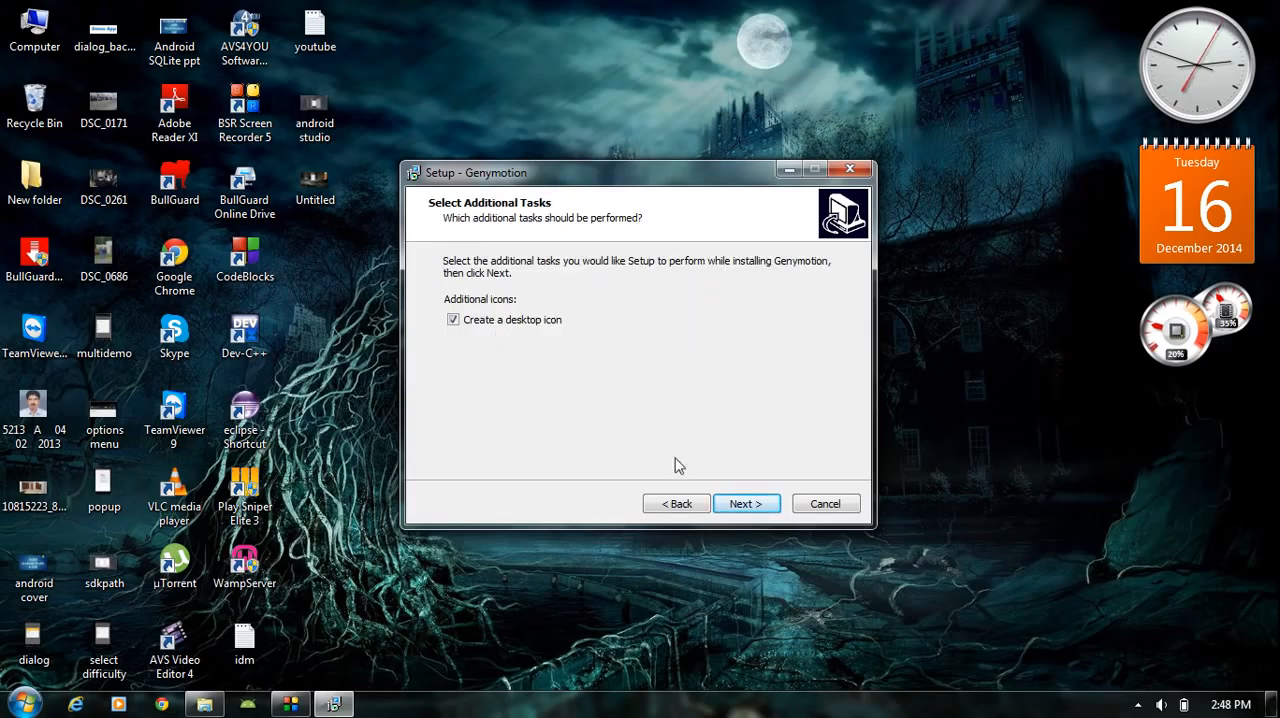
left_click(742, 505)
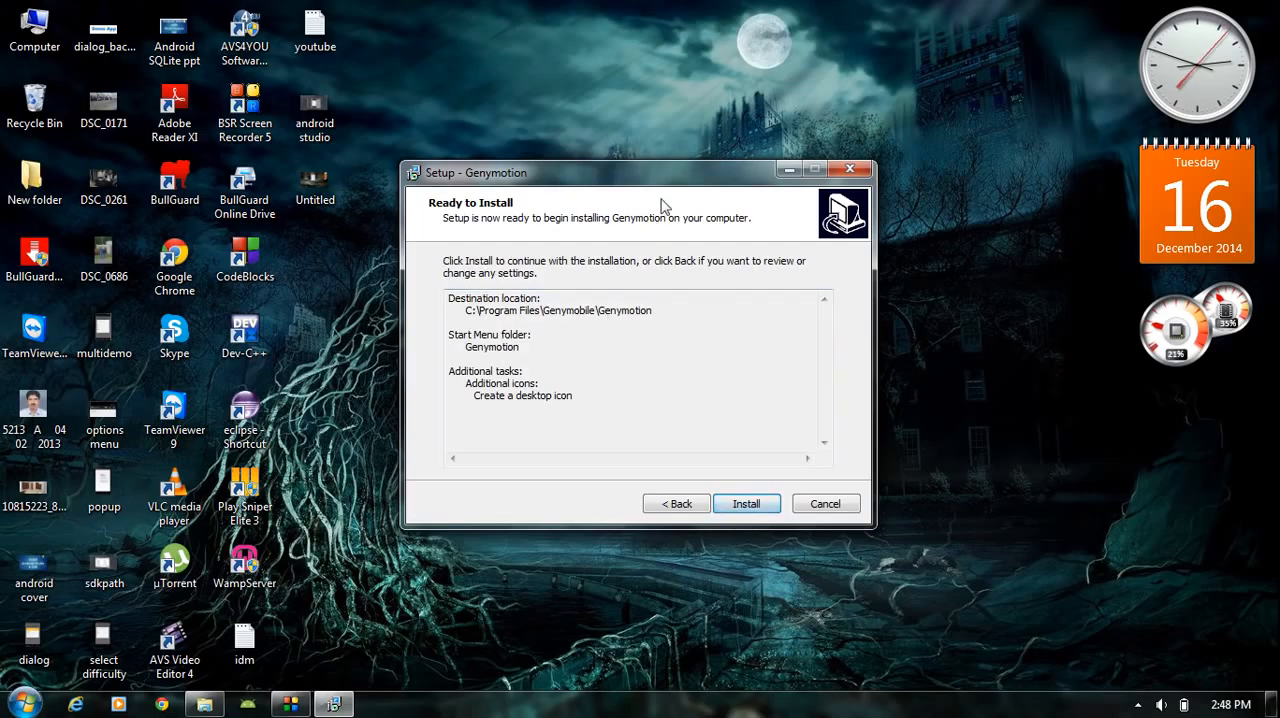
left_click(752, 504)
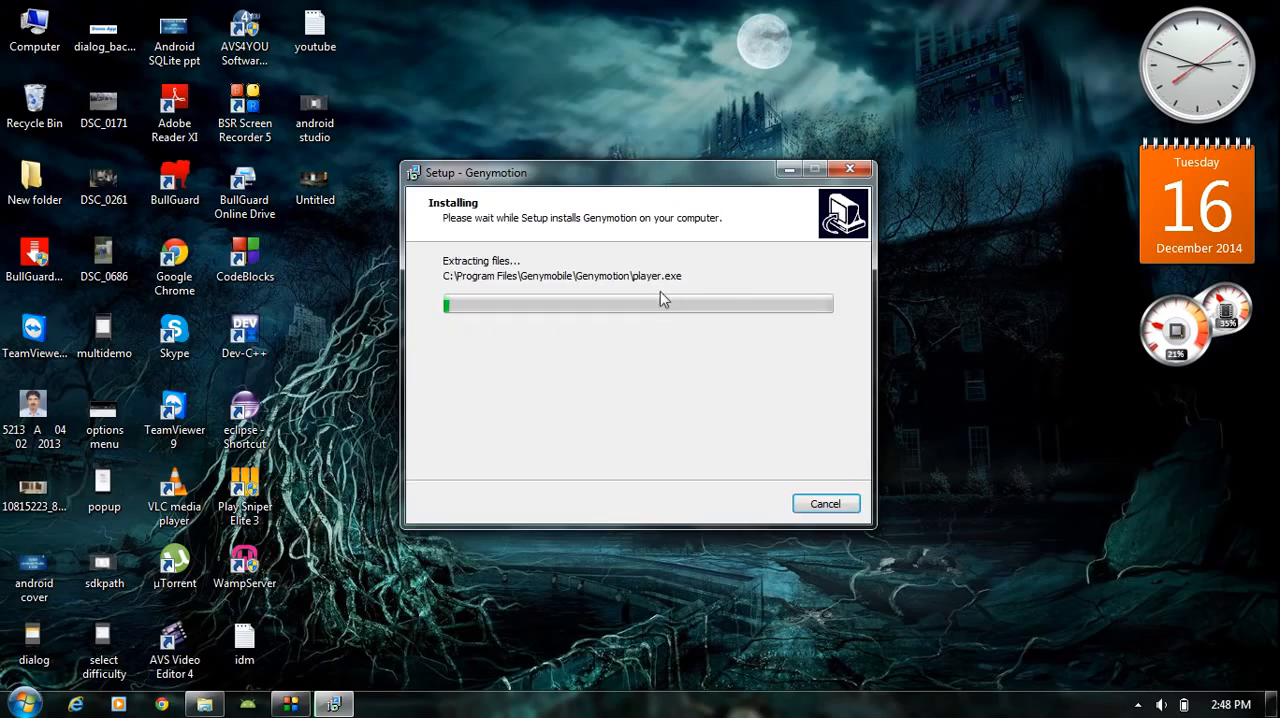
left_click_drag(714, 174, 700, 174)
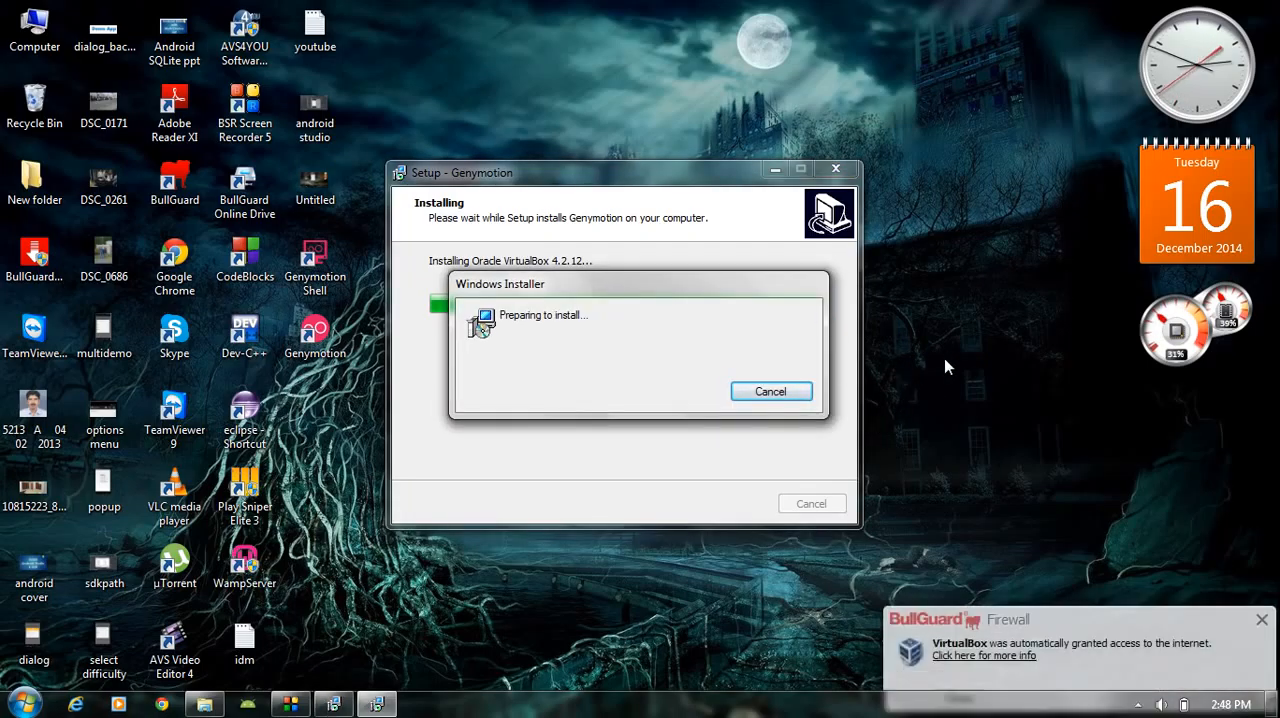
- Configure the VirtualBox 4.2.12 setup with the default features and location, a desktop shortcut, and no Quick Launch Bar shortcut
left_click(1263, 598)
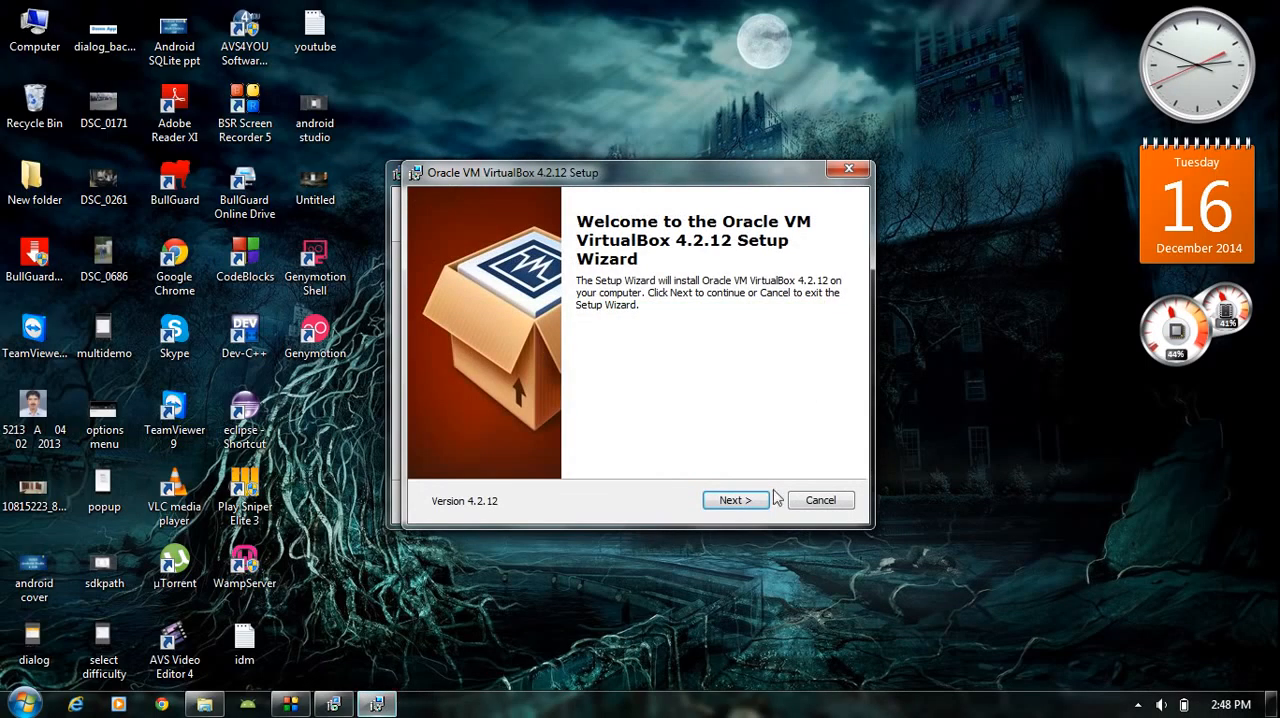
left_click(735, 502)
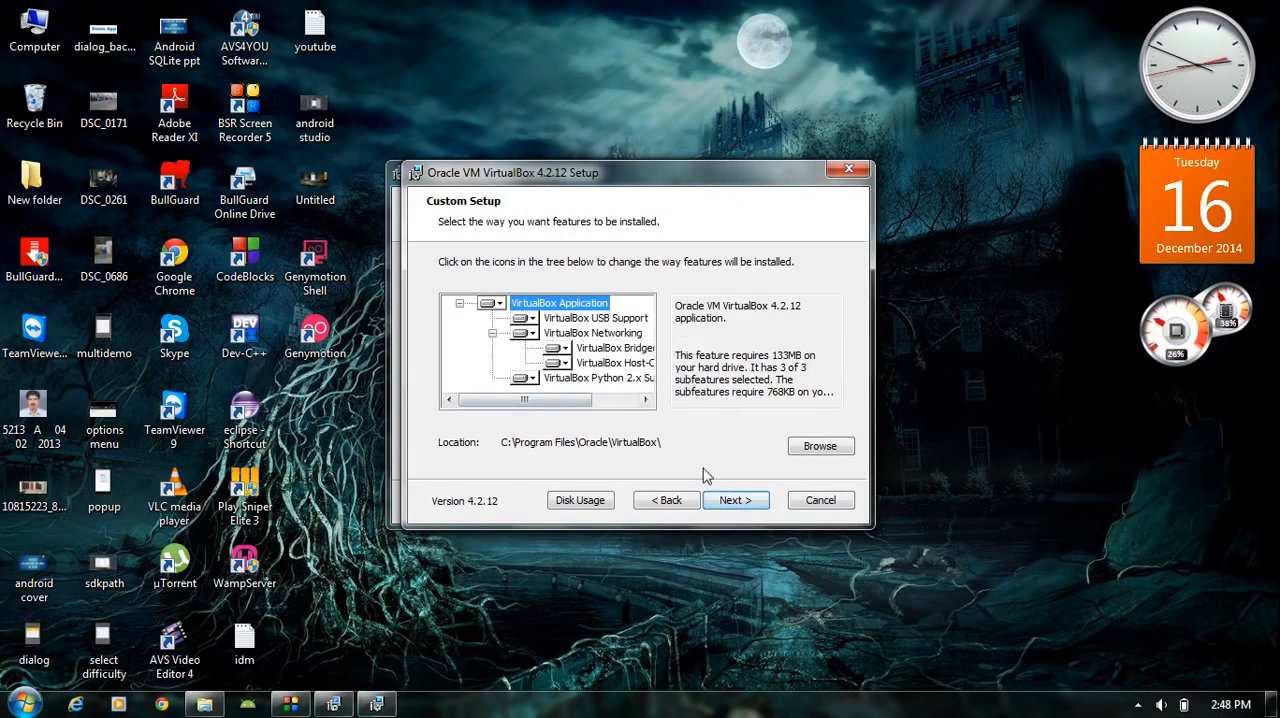
left_click(733, 500)
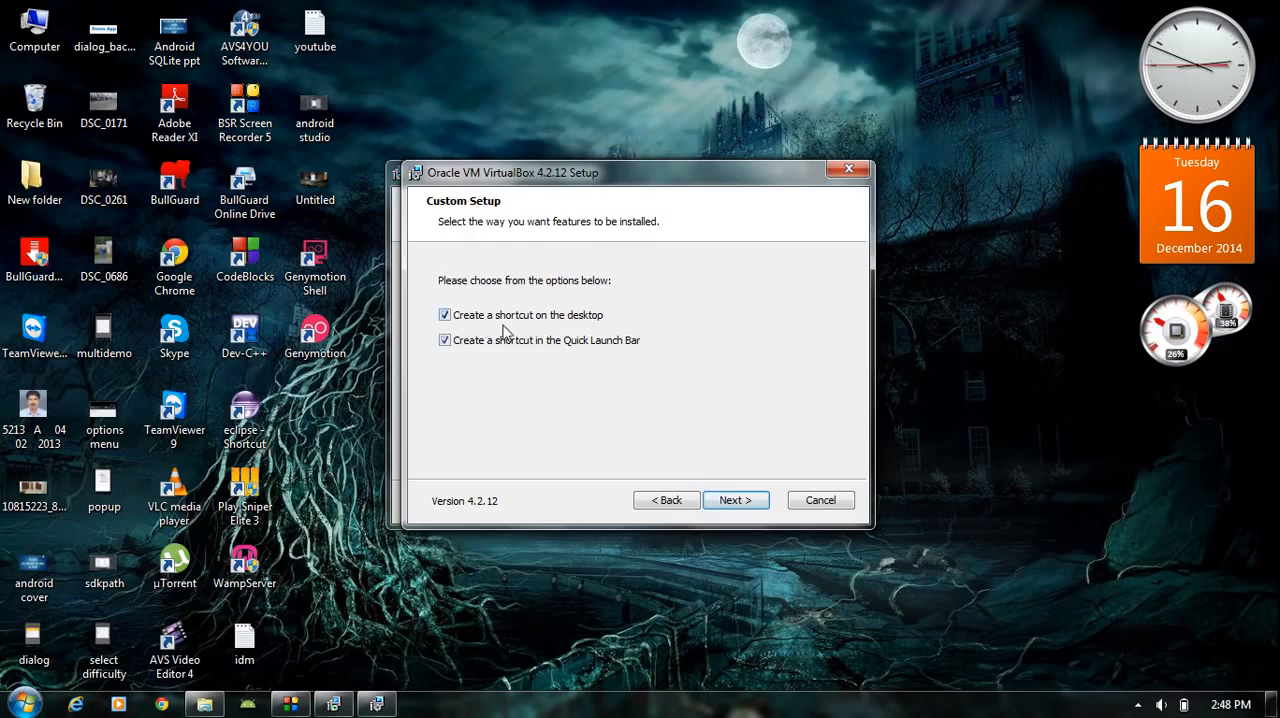
left_click(445, 341)
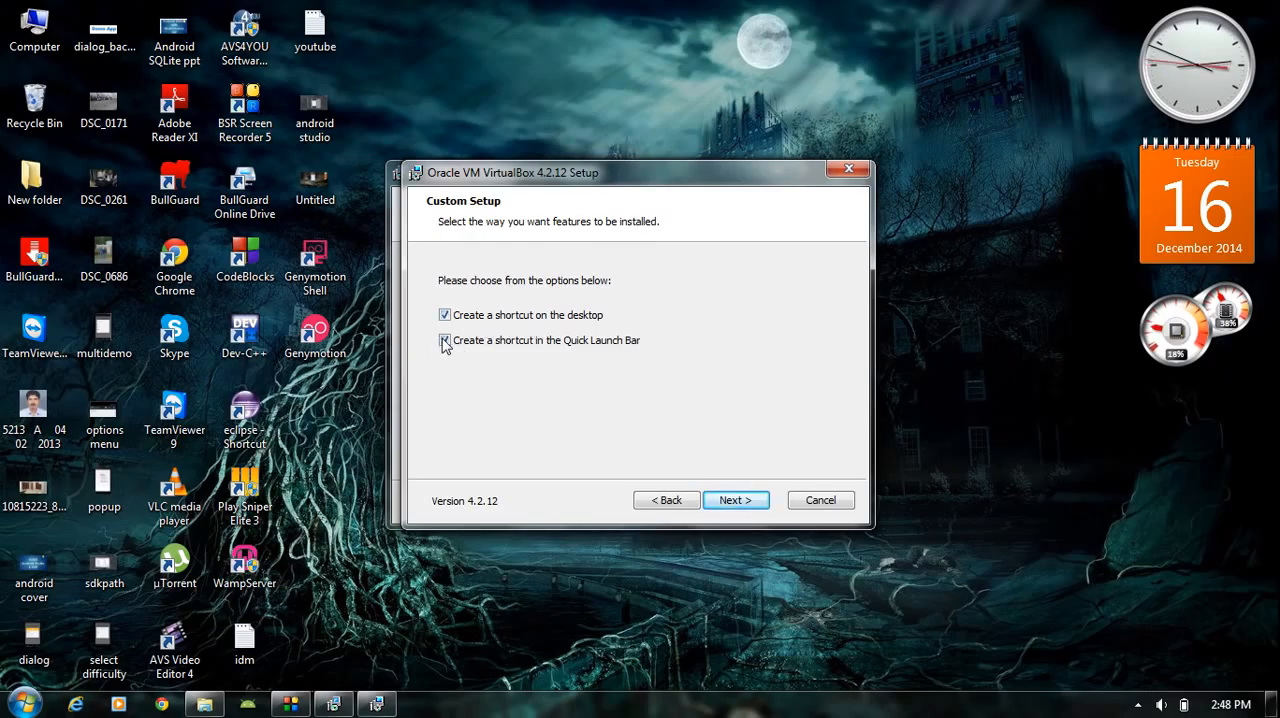
left_click(736, 500)
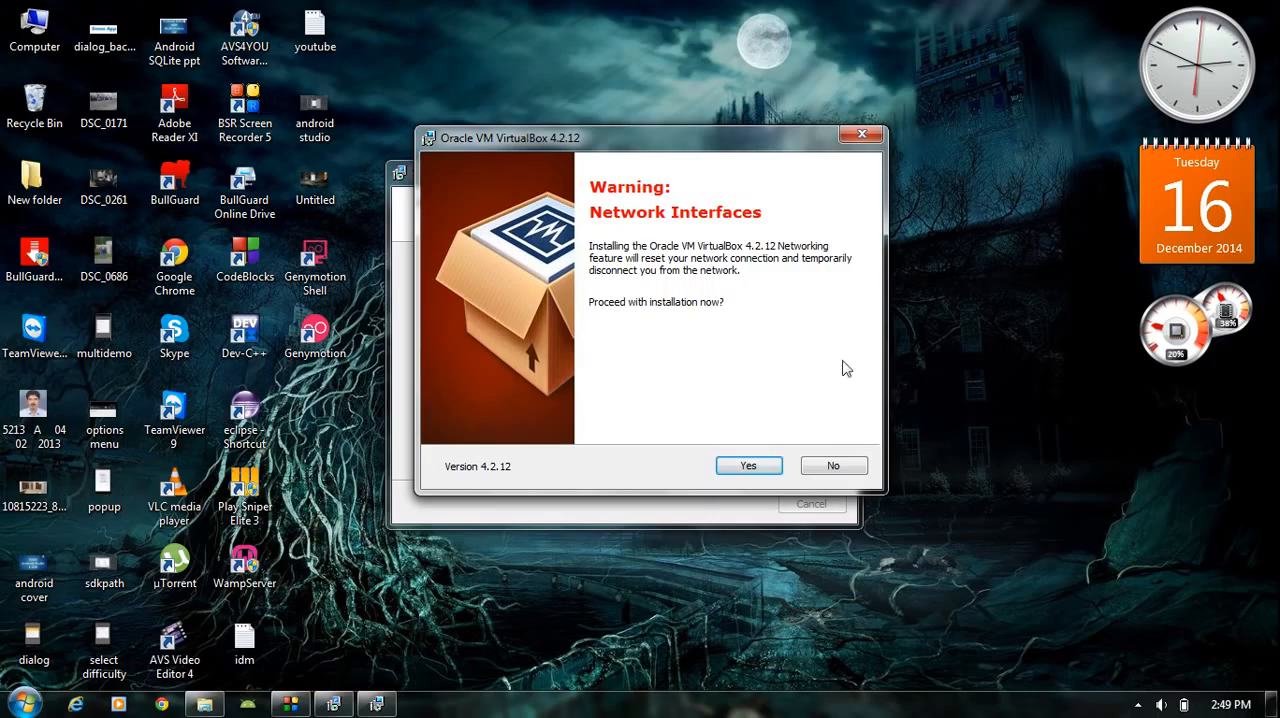
- Accept the network interfaces warning and start the VirtualBox 4.2.12 installation
left_click(772, 470)
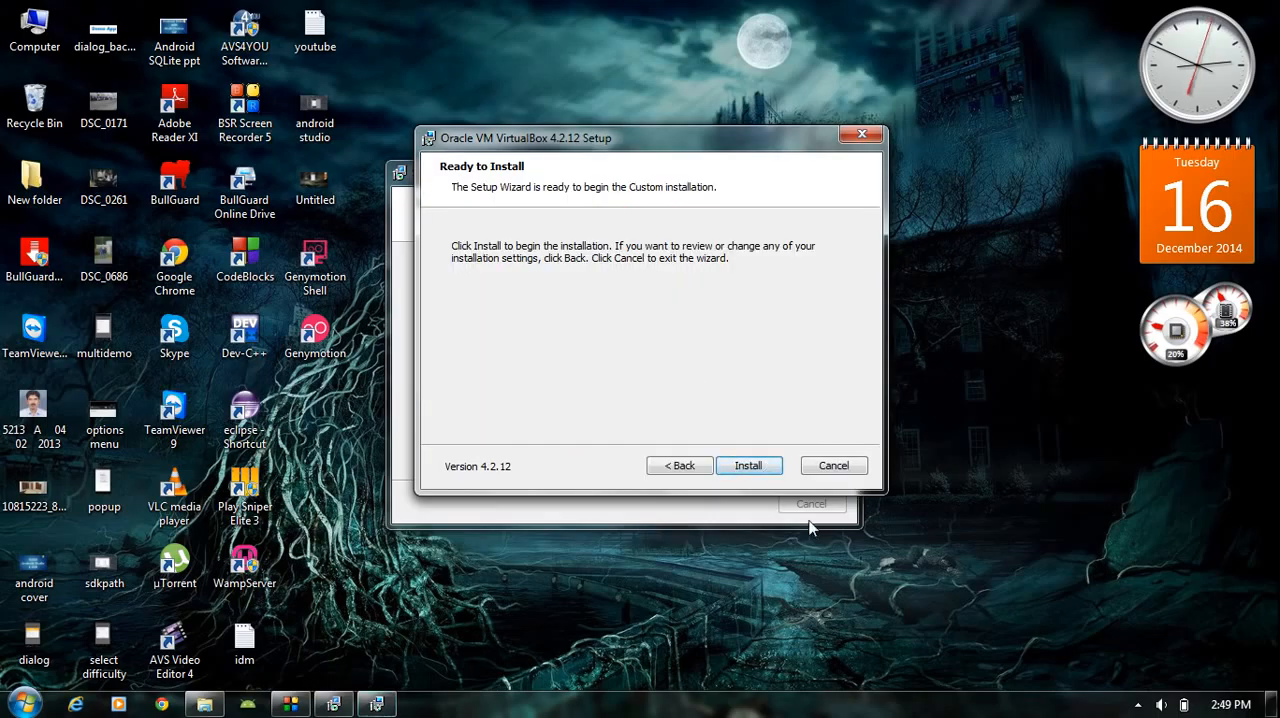
left_click(757, 468)
left_click_drag(688, 146, 670, 148)
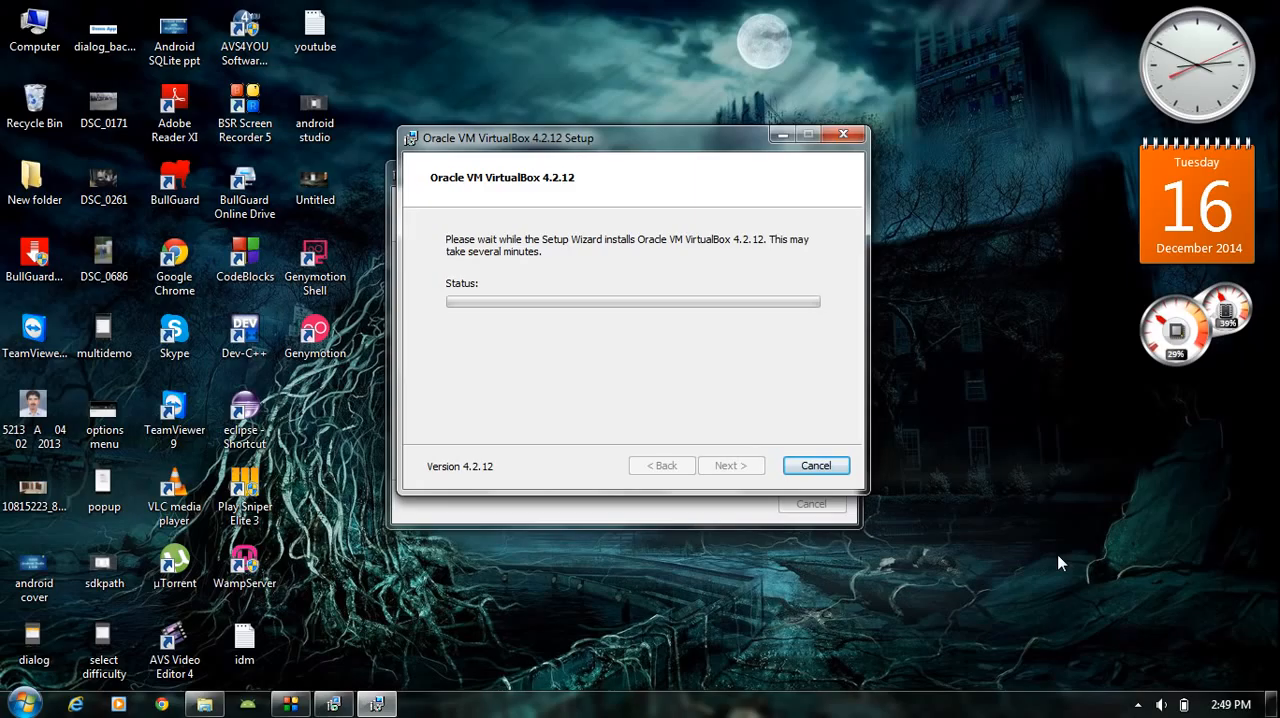
left_click(1137, 705)
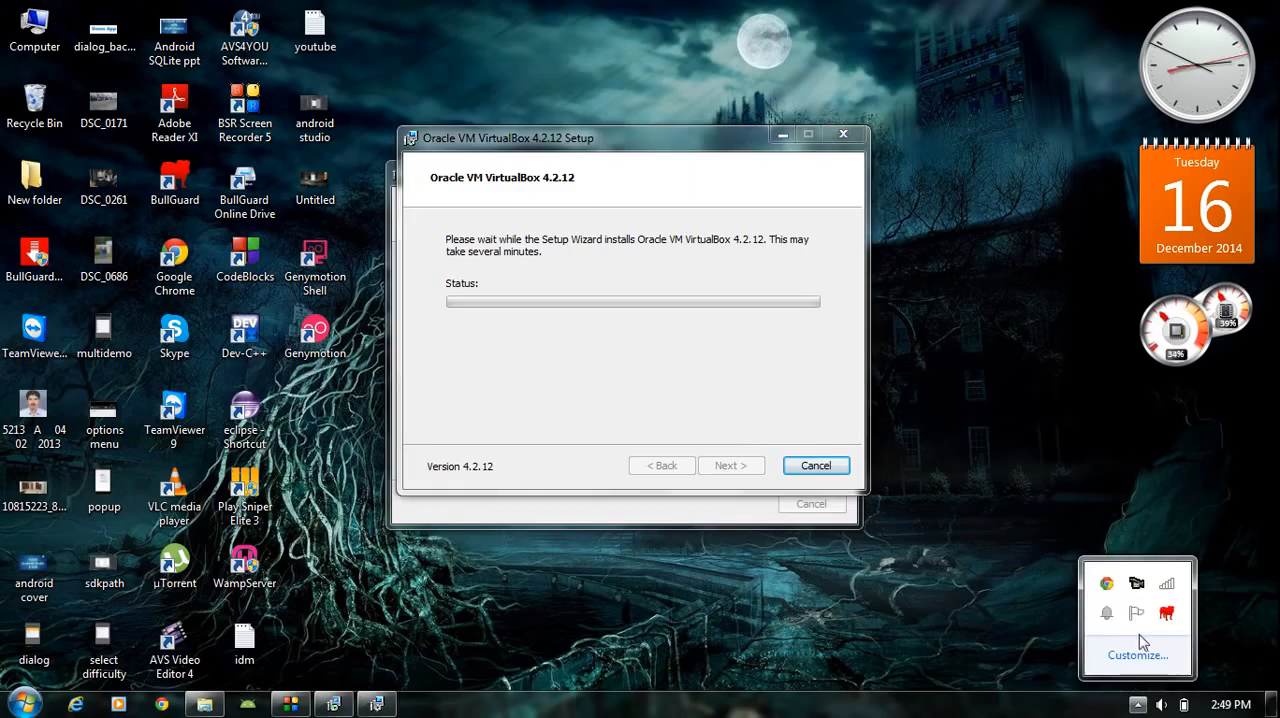
right_click(1137, 590)
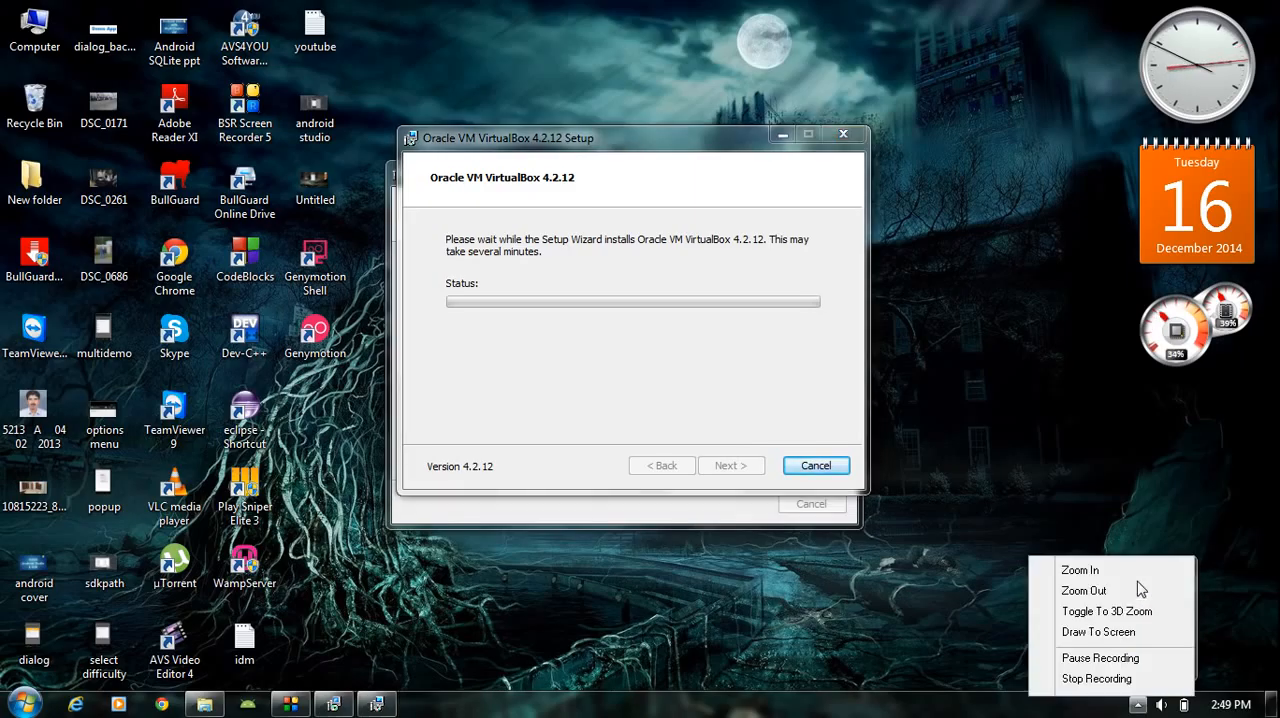
left_click(1101, 662)
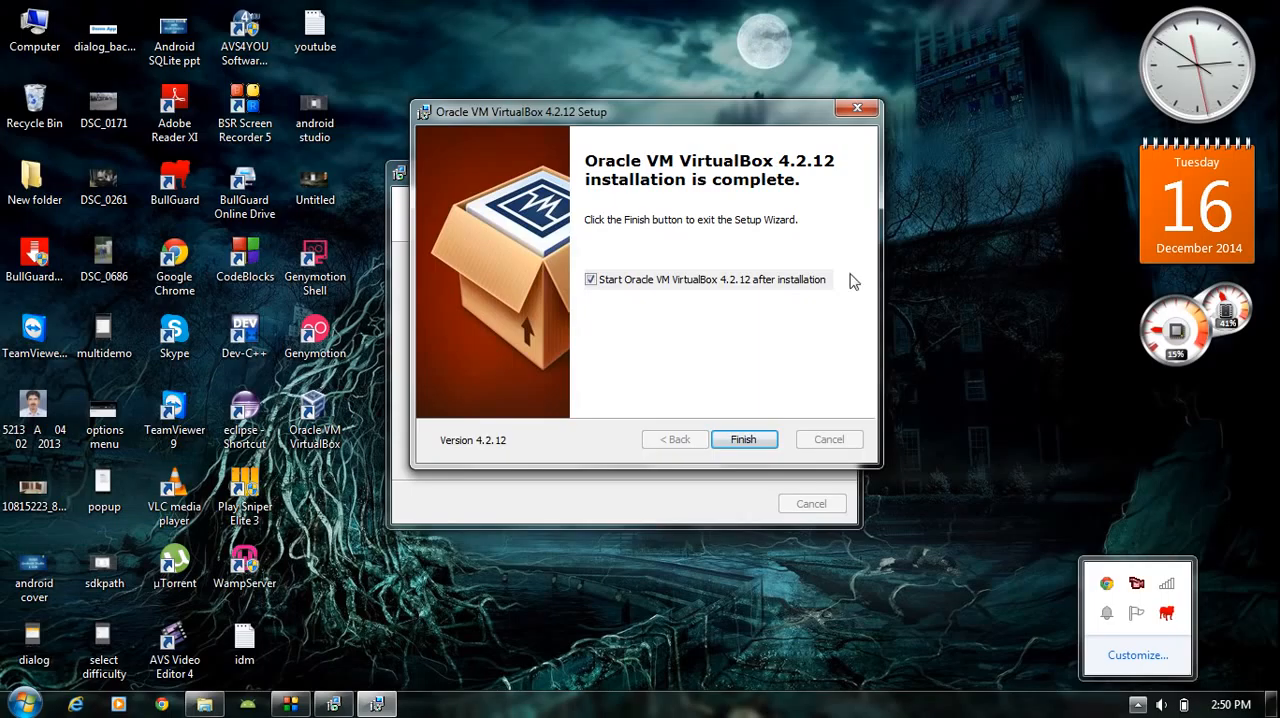
- Finish the VirtualBox 4.2.12 setup, keeping the option to start VirtualBox after installation enabled
left_click(902, 441)
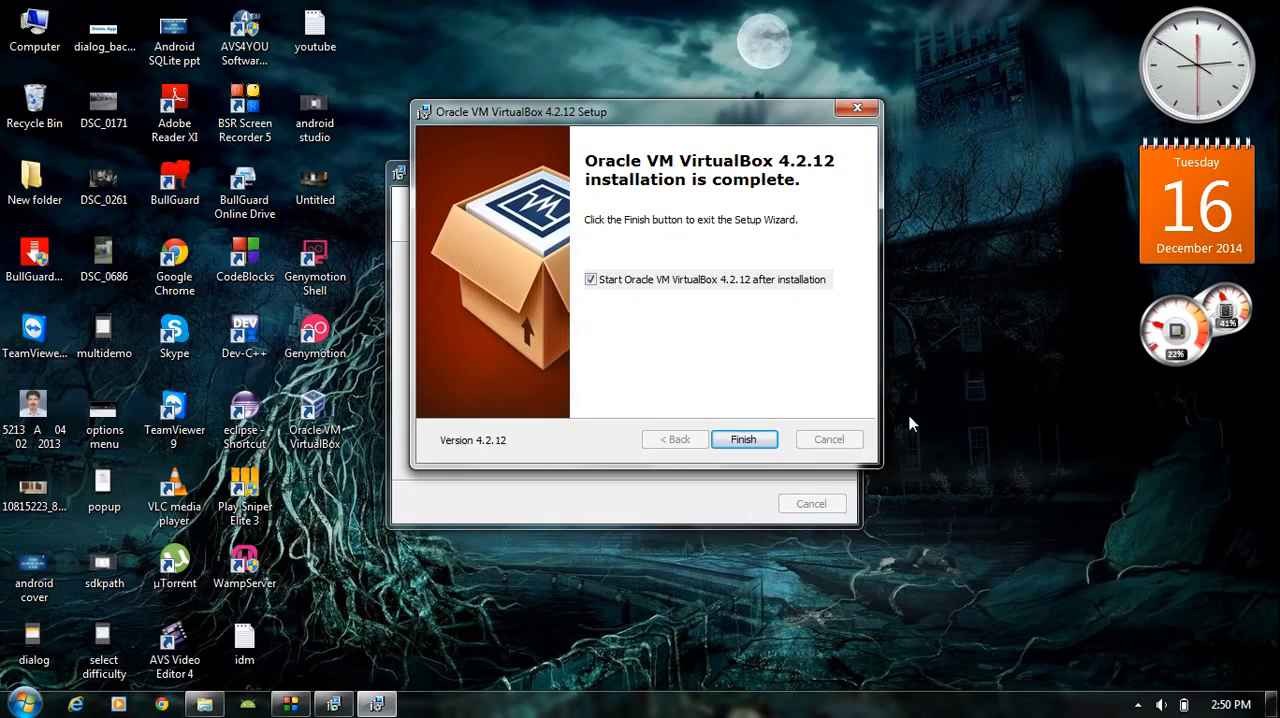
left_click(740, 440)
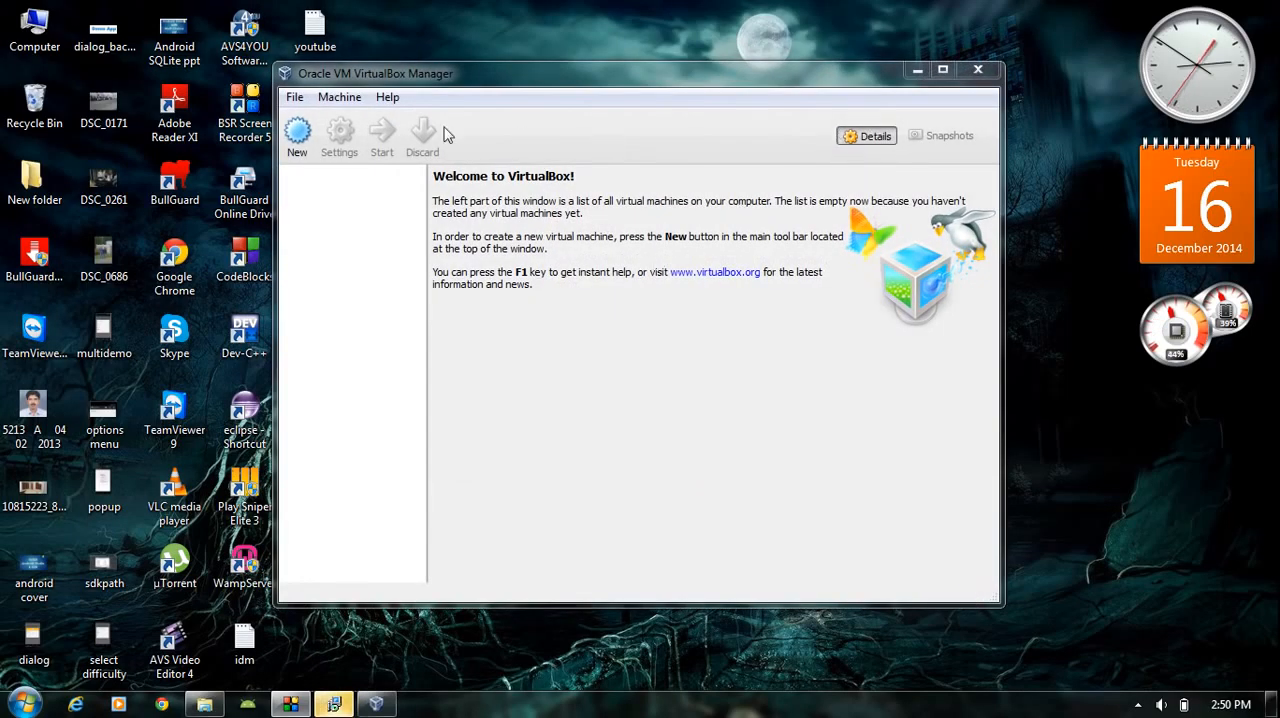
- Close the VirtualBox Manager and finish the Genymotion setup with the option to launch Genymotion enabled
left_click(978, 69)
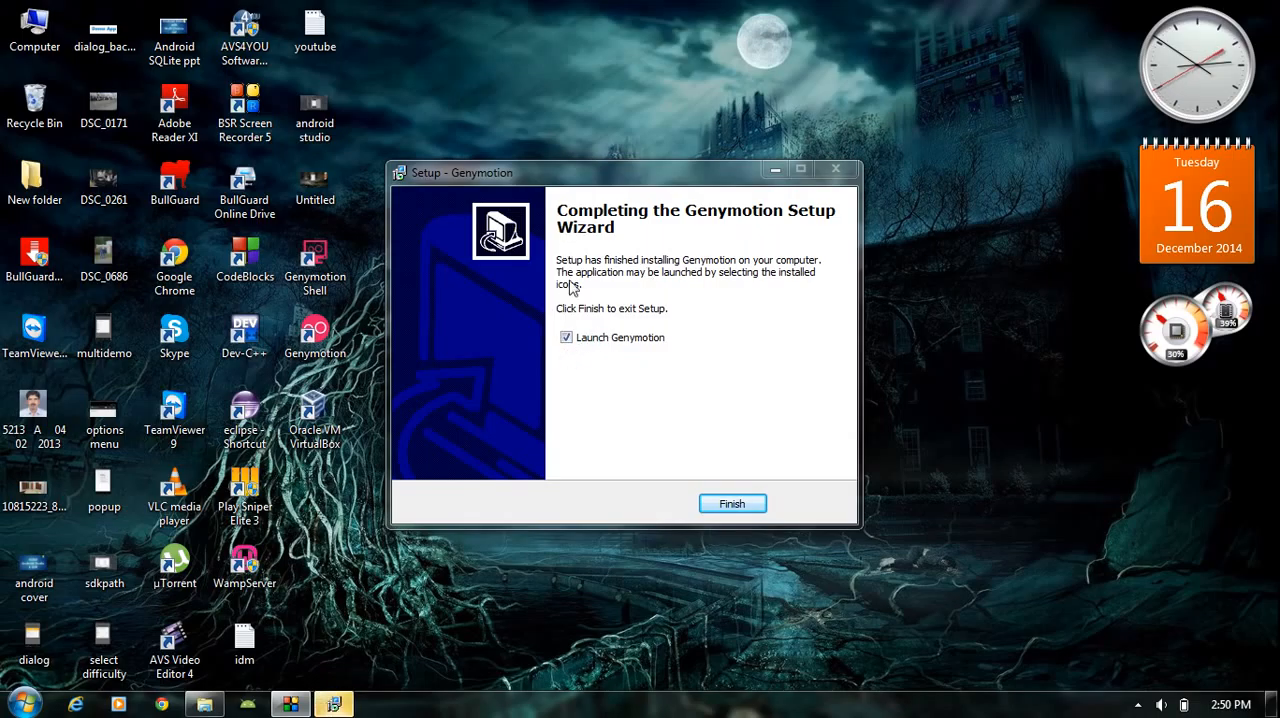
left_click(731, 503)
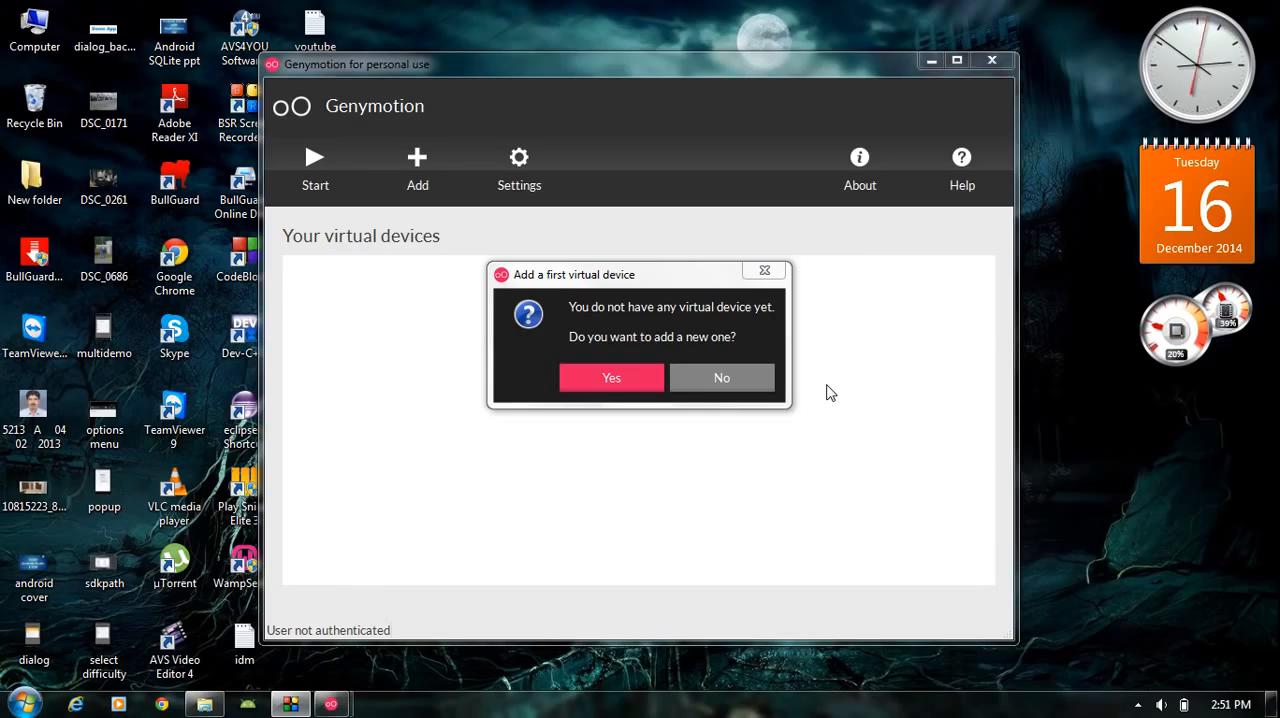
- Agree to add a first virtual device and sign in to access all available virtual devices
left_click_drag(690, 282, 691, 343)
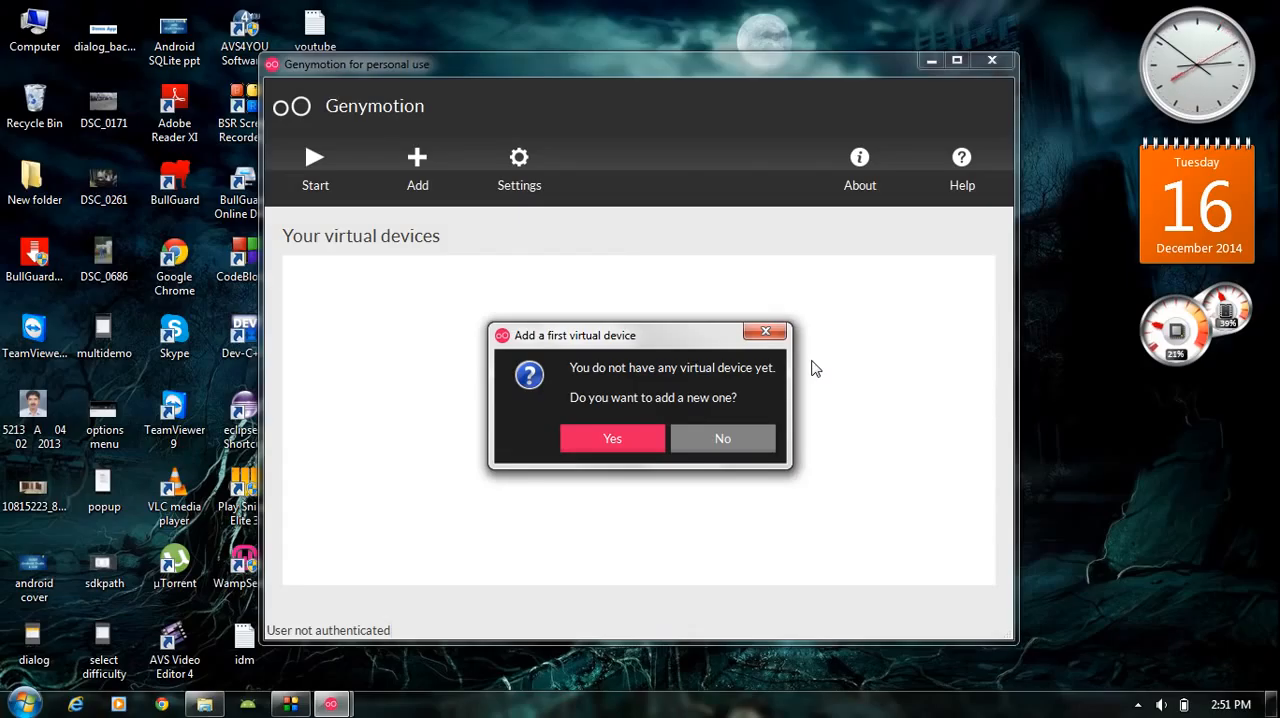
left_click_drag(720, 338, 736, 260)
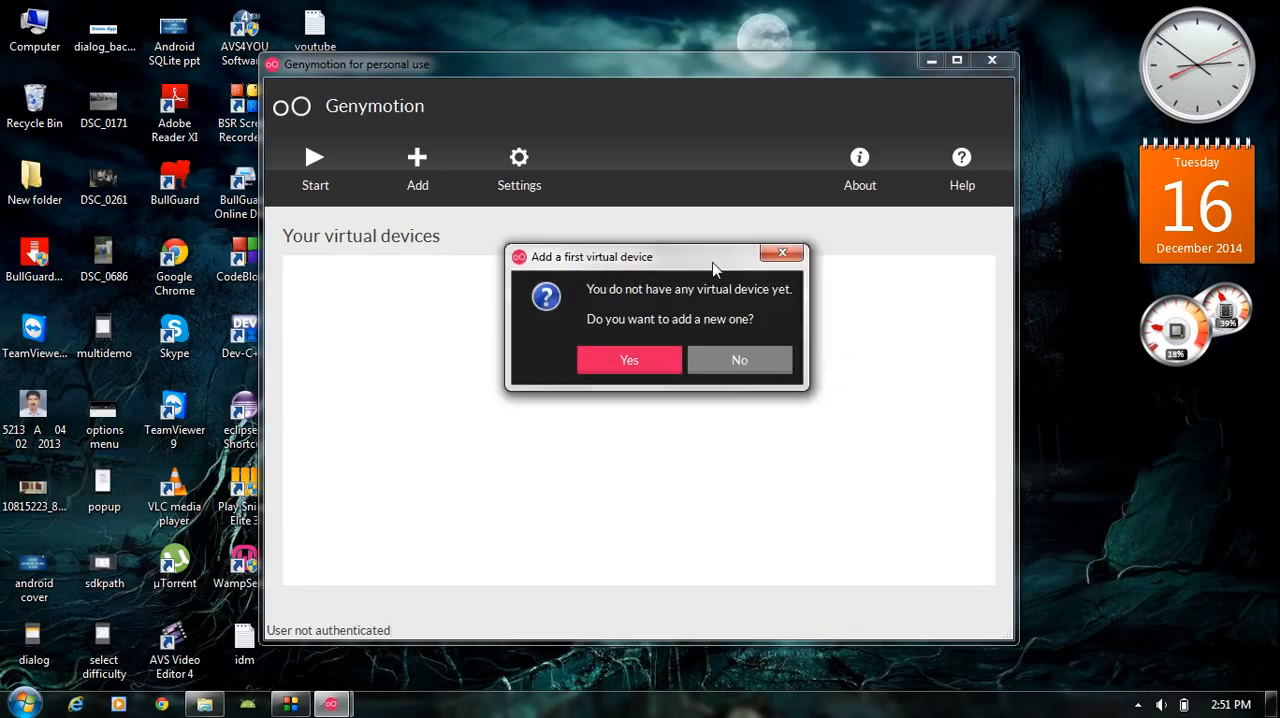
left_click(628, 360)
mouse_move(729, 99)
left_mouse_down()
mouse_move(725, 136)
mouse_move(730, 84)
left_mouse_up()
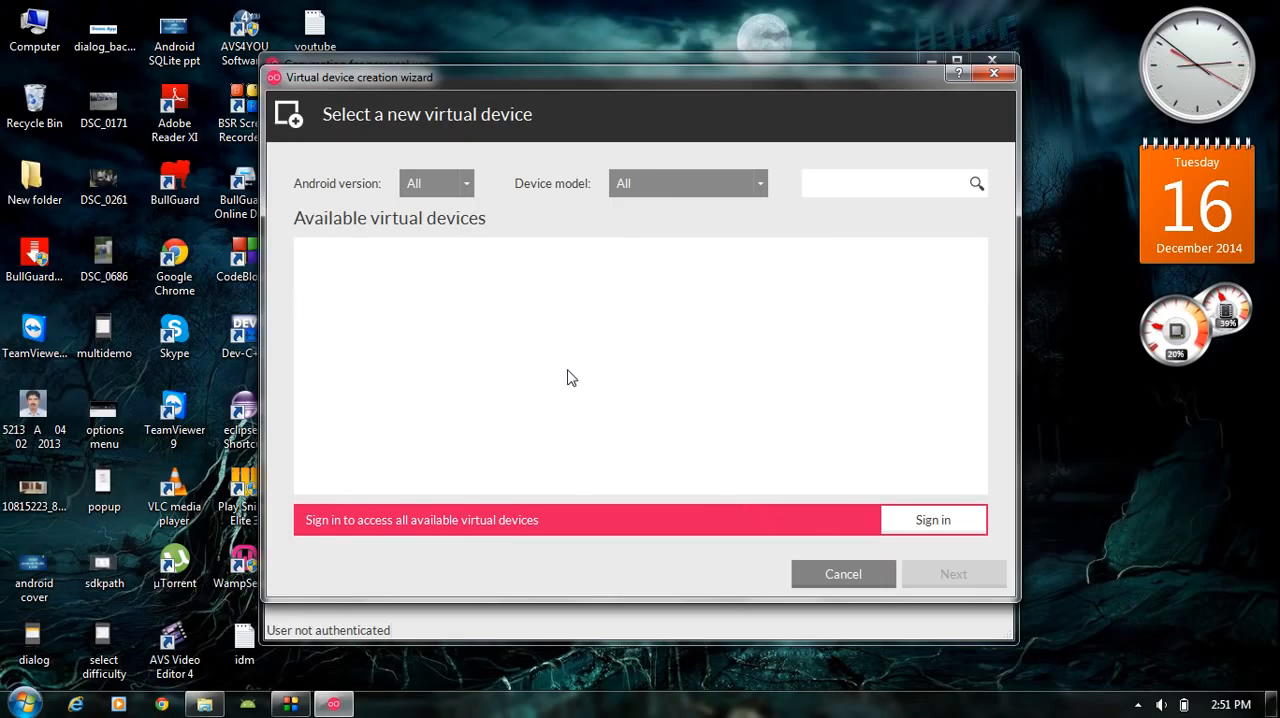
left_click(915, 520)
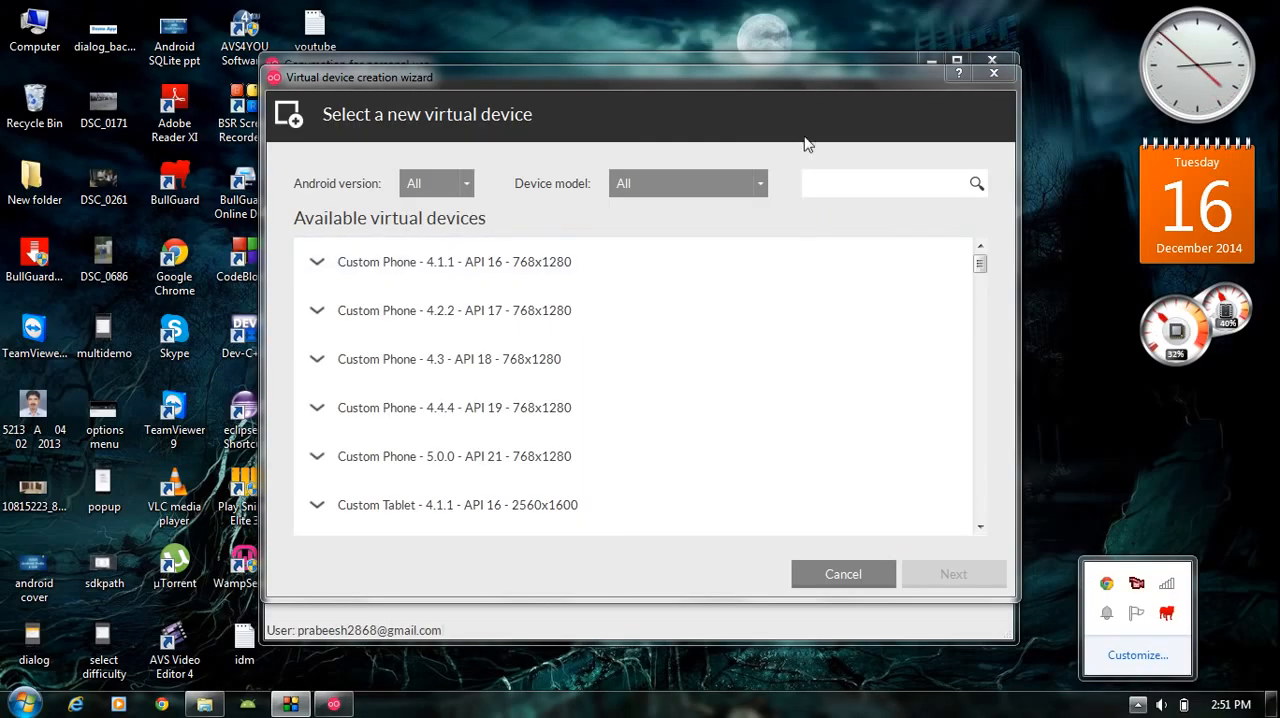
left_click_drag(798, 79, 800, 73)
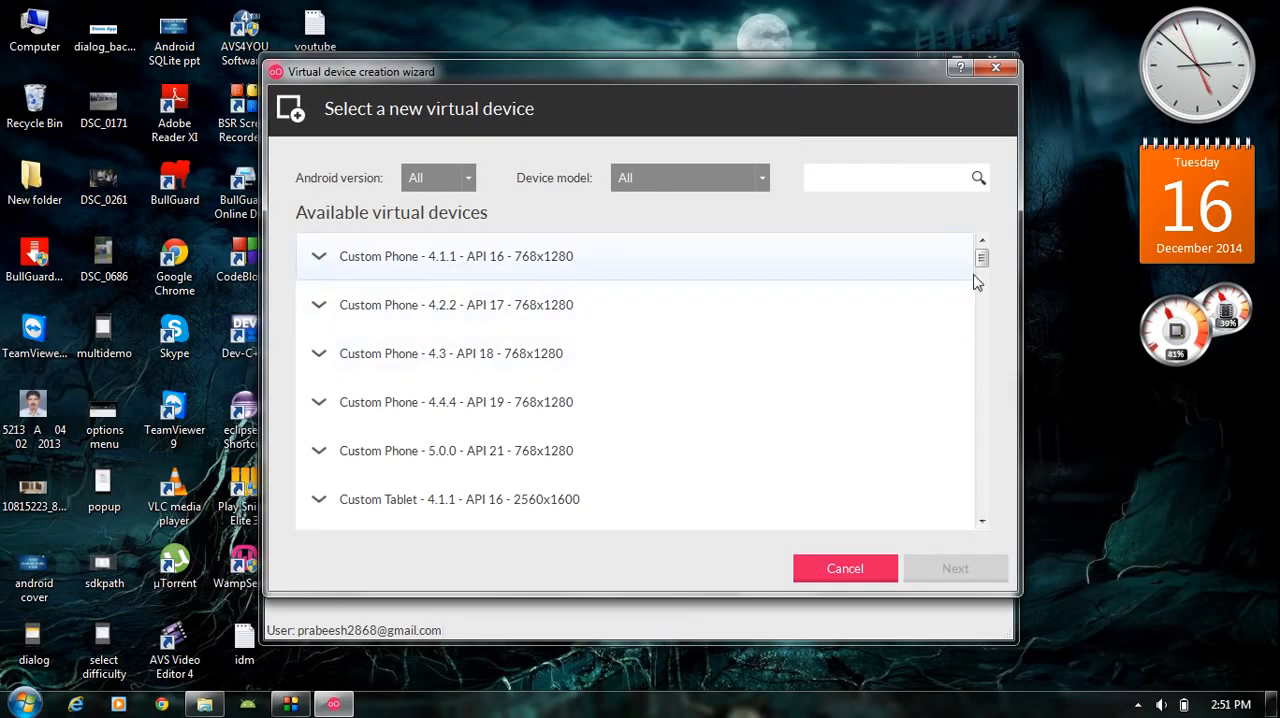
- Look through the available virtual devices, comparing their models, Android versions and screen resolutions
mouse_move(983, 275)
left_mouse_down()
mouse_move(979, 348)
mouse_move(994, 397)
mouse_move(997, 263)
mouse_move(982, 259)
left_mouse_up()
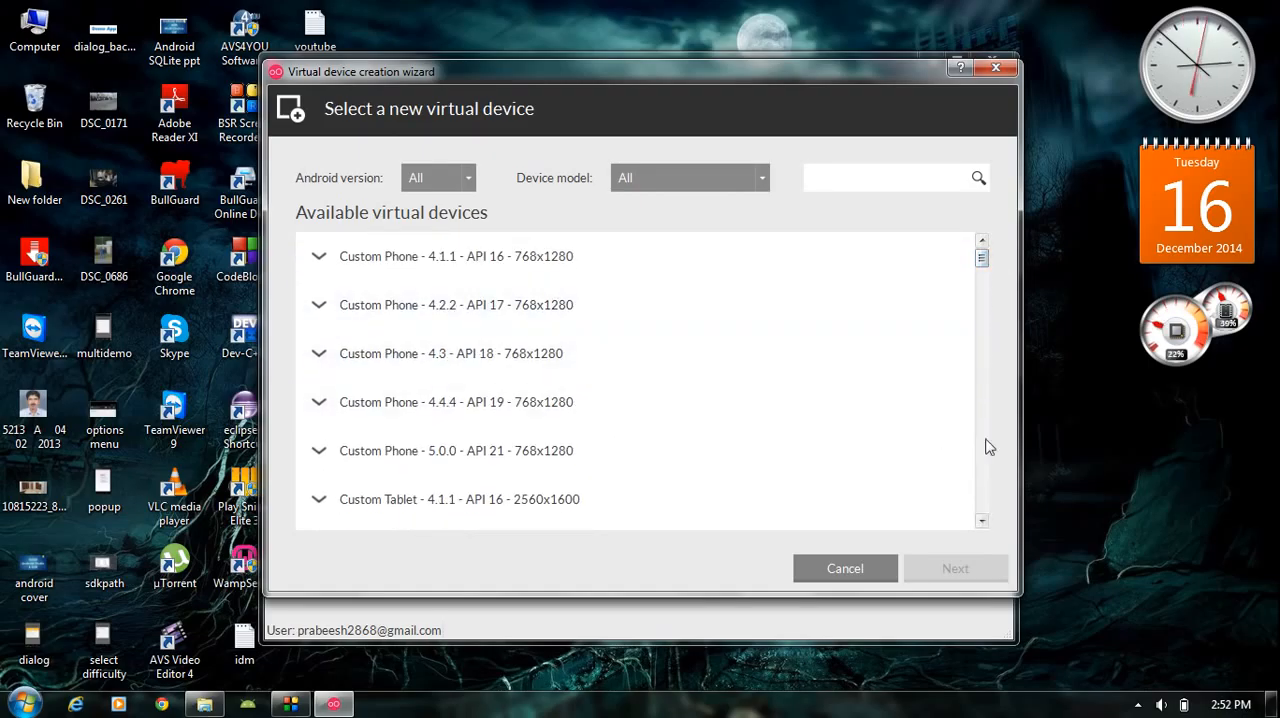
left_click(981, 522)
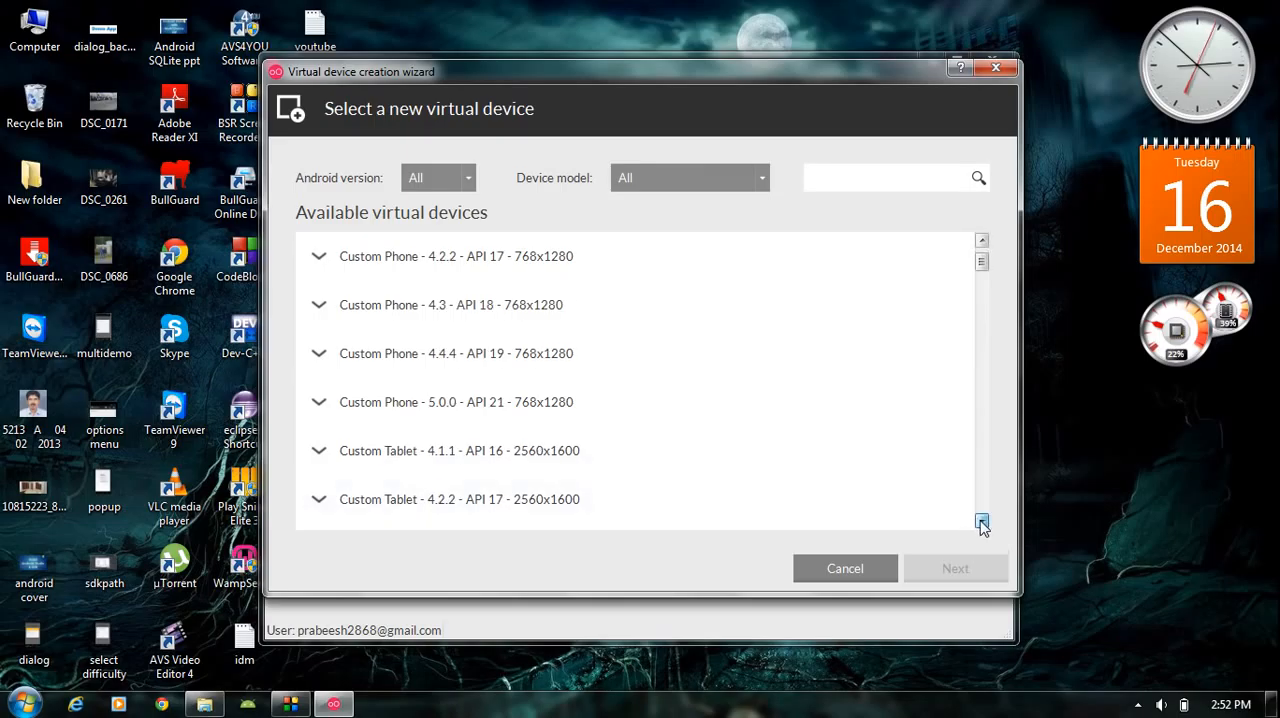
left_click(981, 522)
left_click(981, 522)
left_click(981, 522)
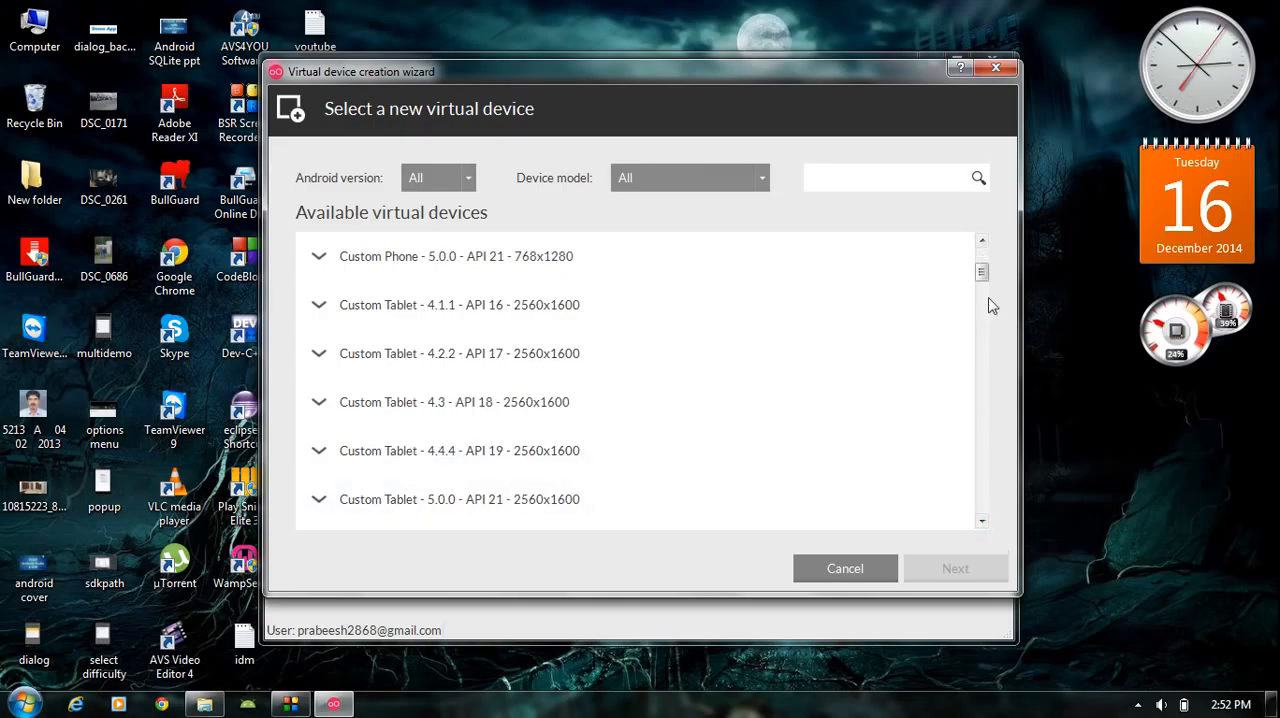
left_click(981, 258)
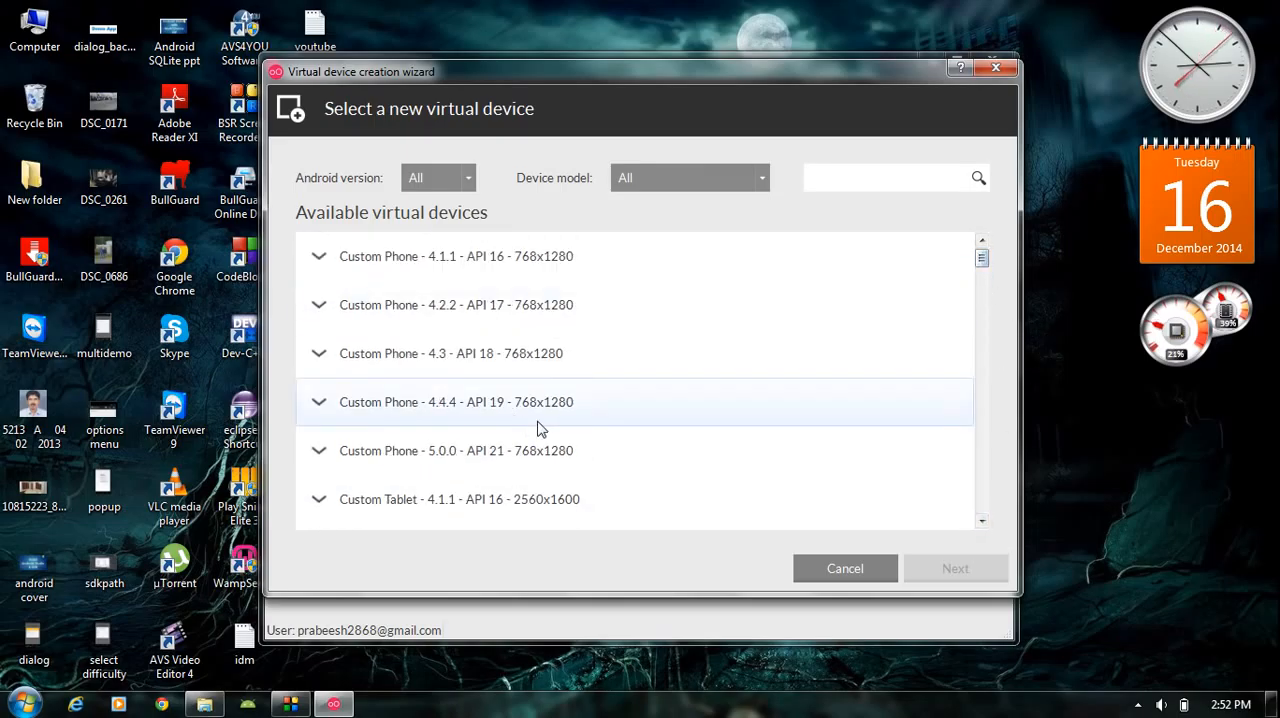
scroll(560, 428, "down", 2)
scroll(538, 428, "down", 1)
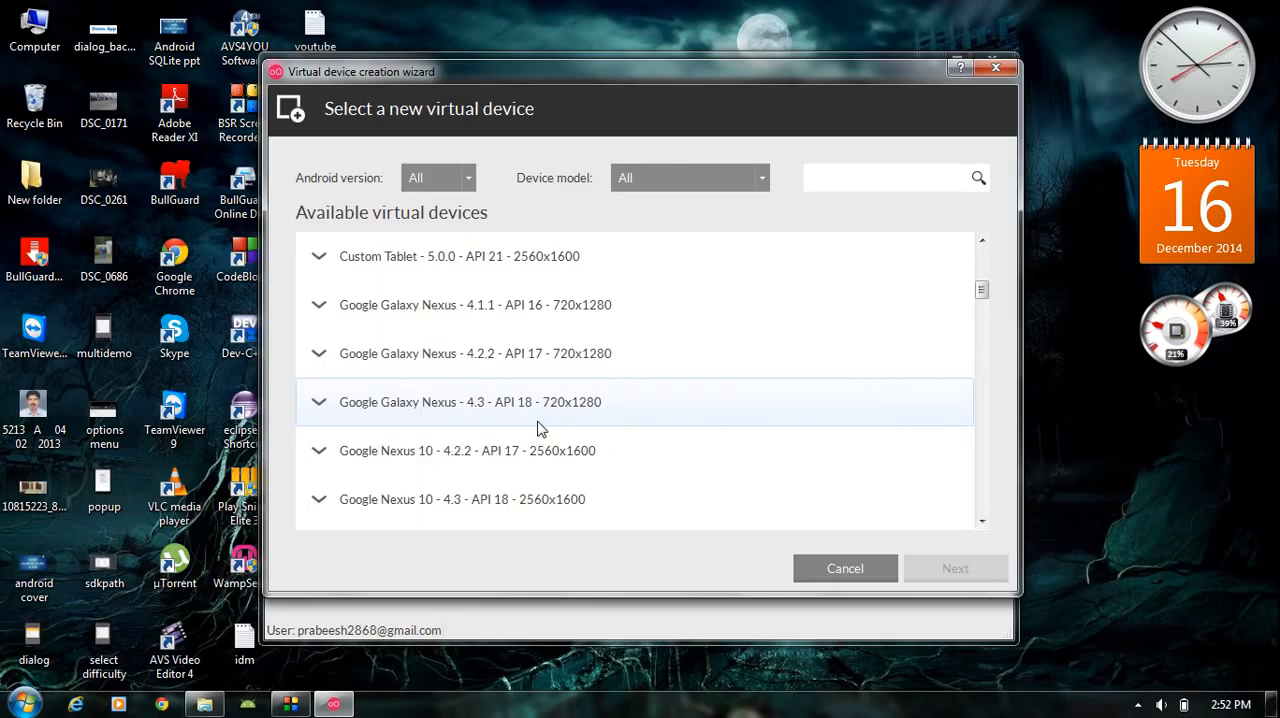
scroll(538, 428, "down", 2)
scroll(538, 428, "up", 5)
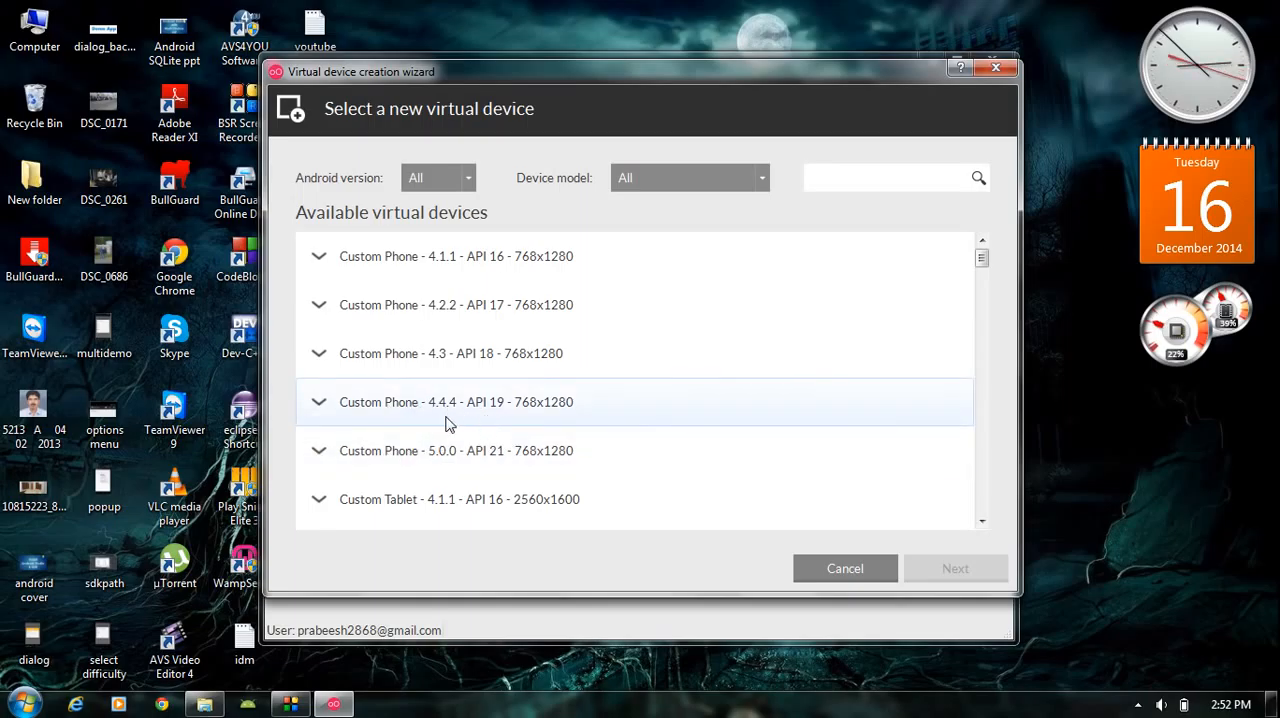
- Select the Custom Phone - 4.4.4 - API 19 - 768x1280 device and start its deployment under the default name
left_click(557, 406)
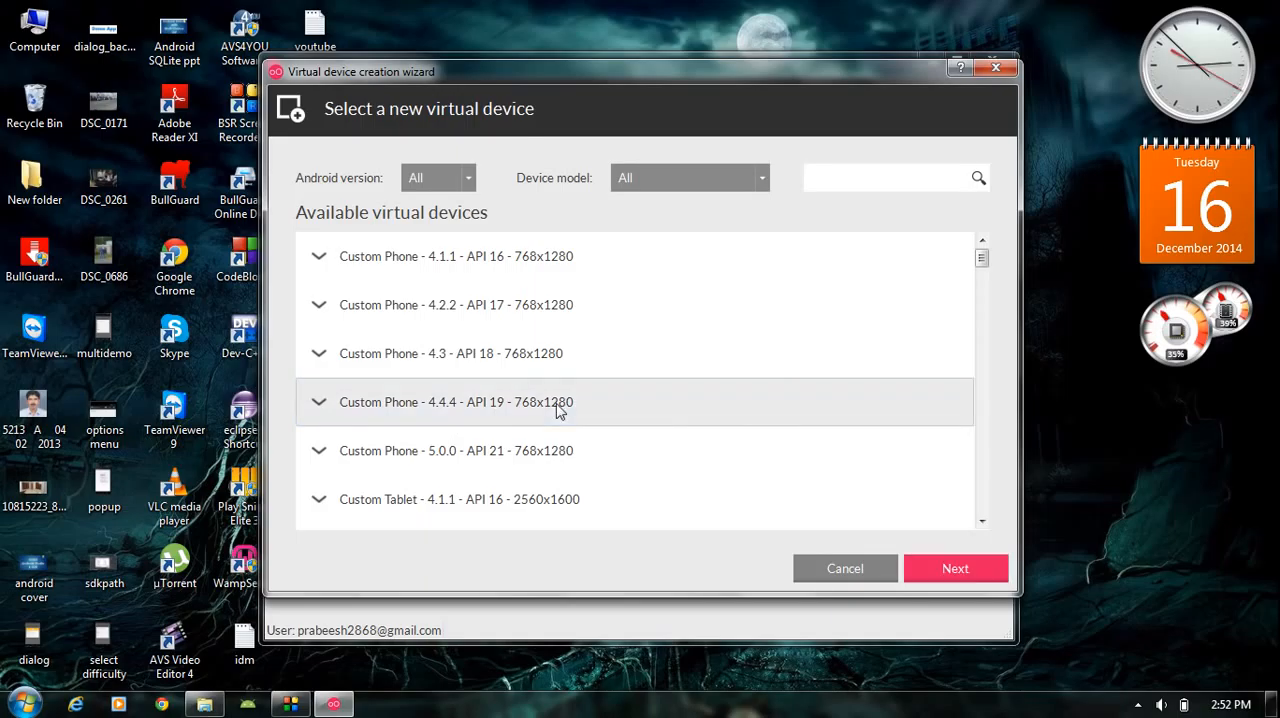
left_click(955, 568)
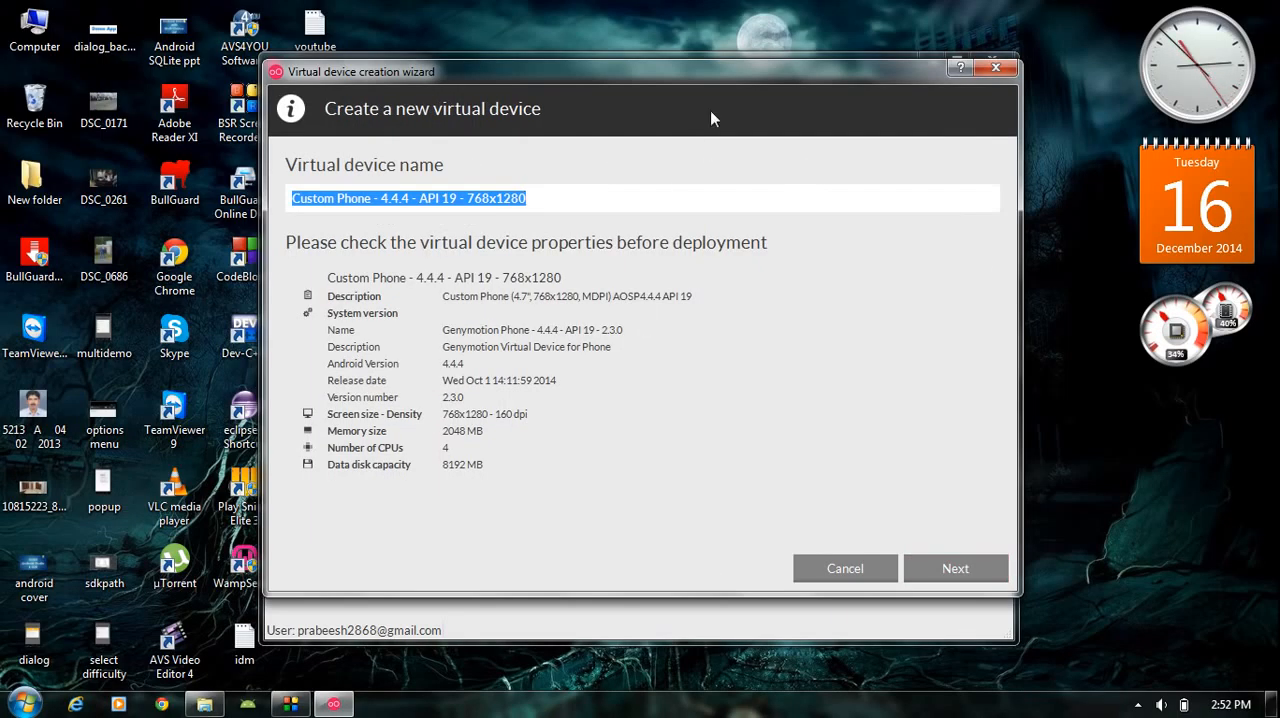
mouse_move(729, 73)
left_mouse_down()
mouse_move(802, 79)
mouse_move(730, 79)
left_mouse_up()
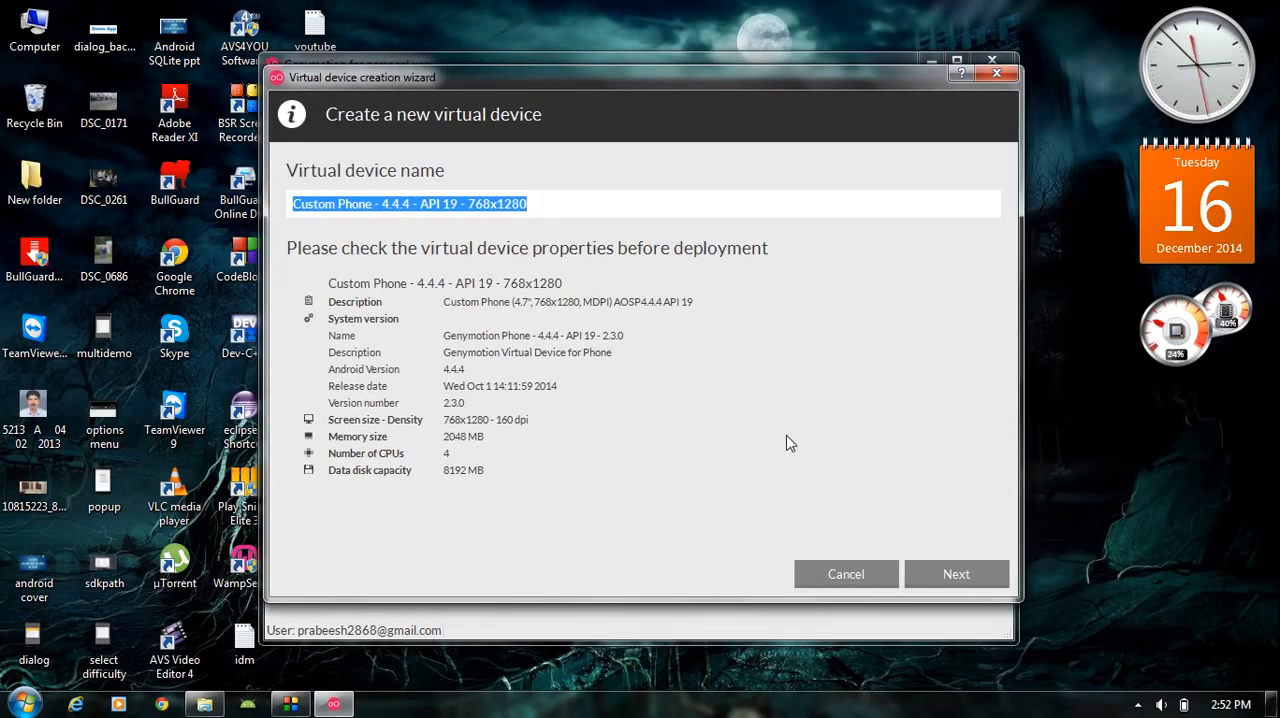
left_click(950, 585)
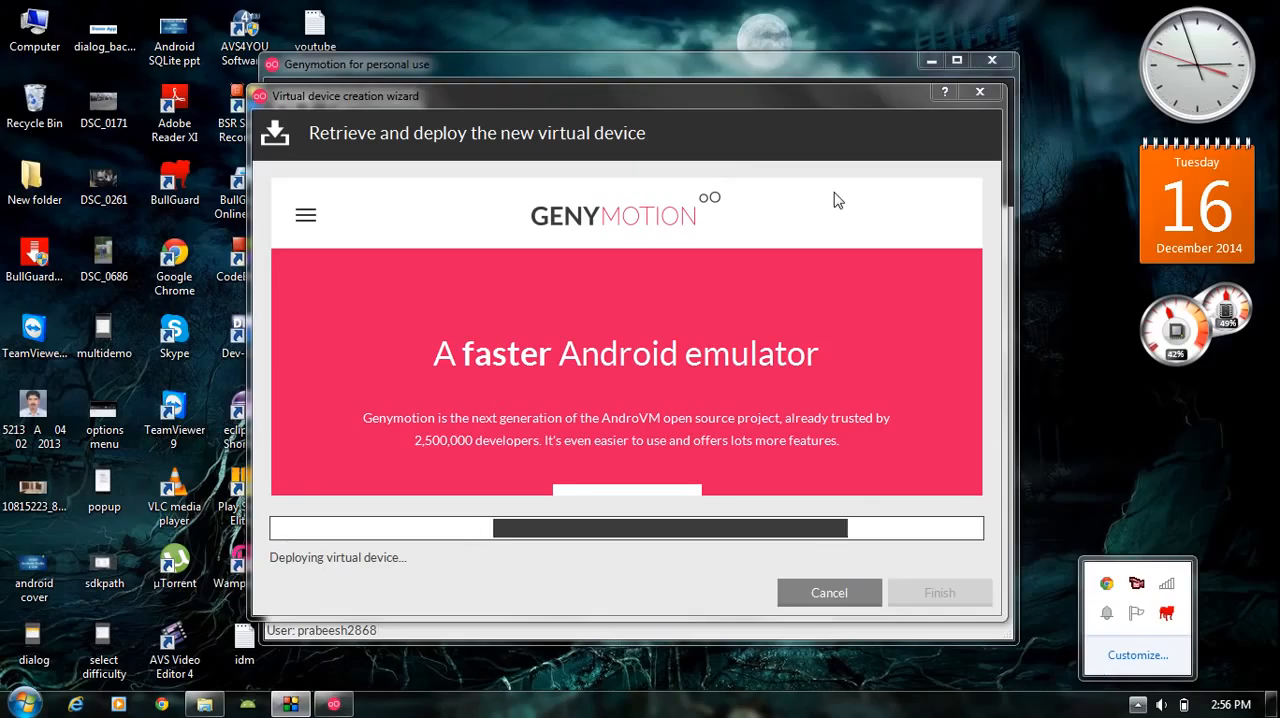
- Finish the virtual device creation wizard once the deployment is complete
left_click(772, 174)
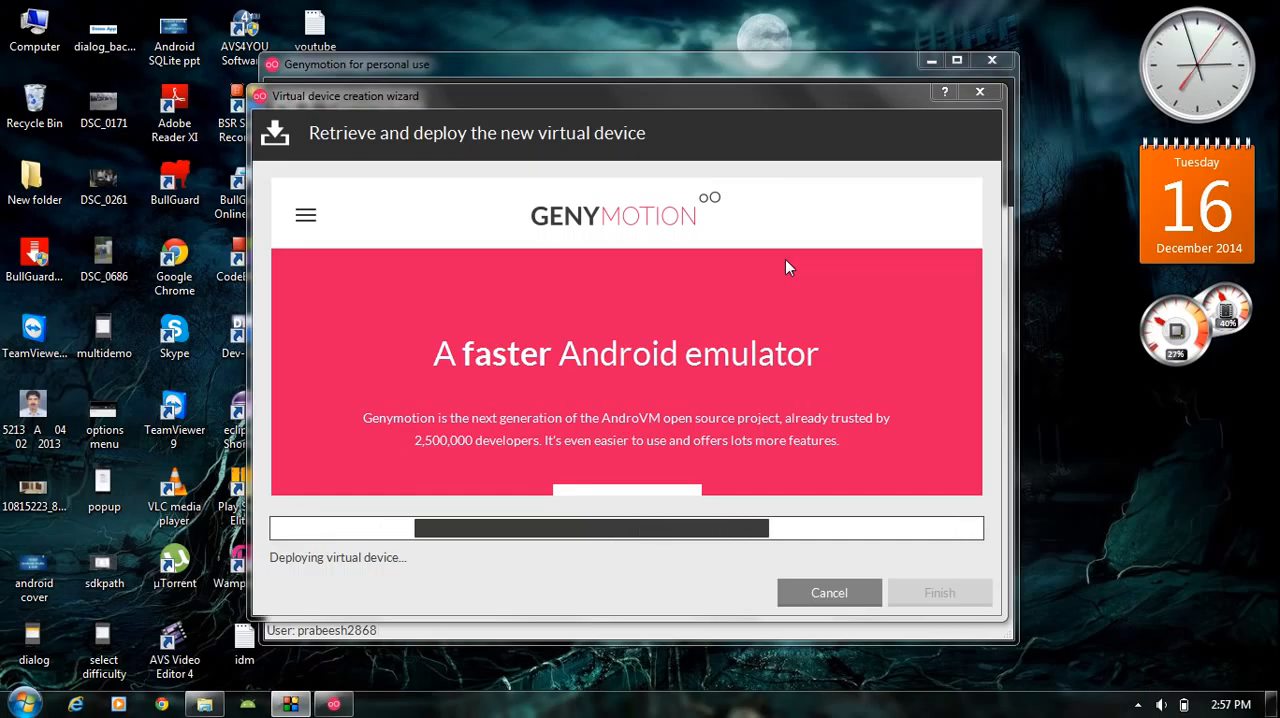
left_click_drag(729, 90, 709, 51)
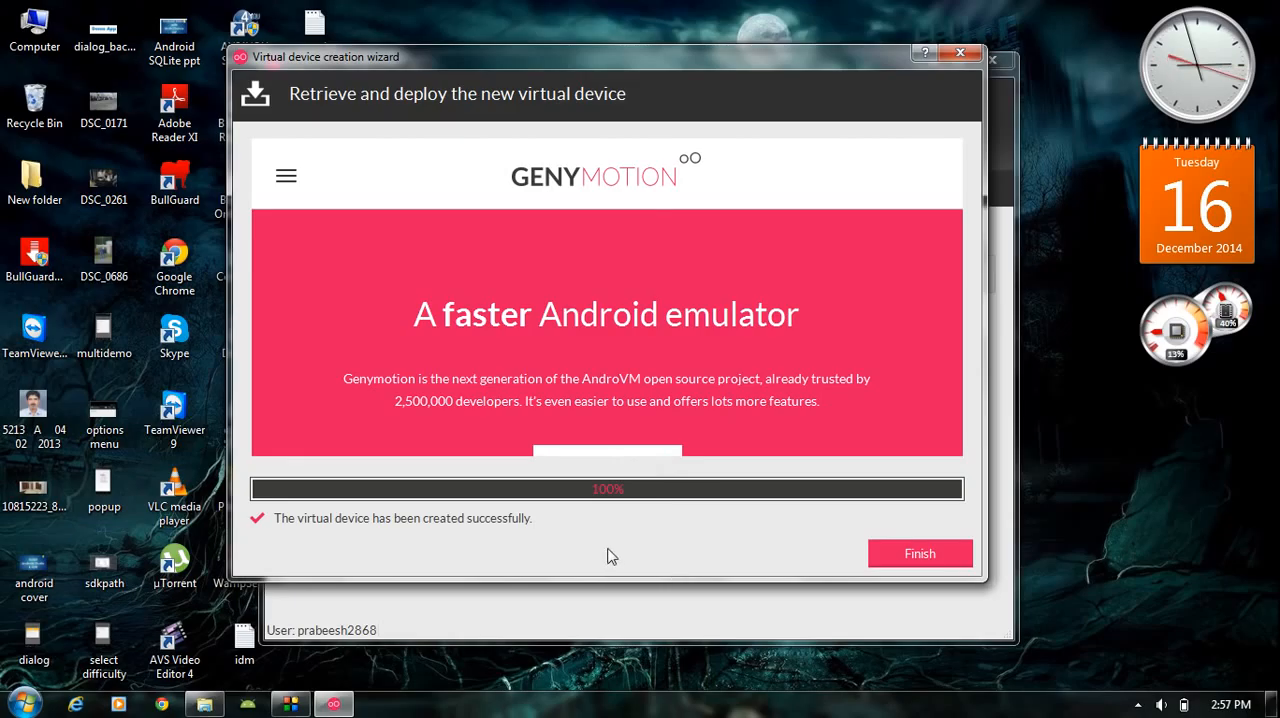
left_click(893, 560)
left_click_drag(697, 70, 683, 81)
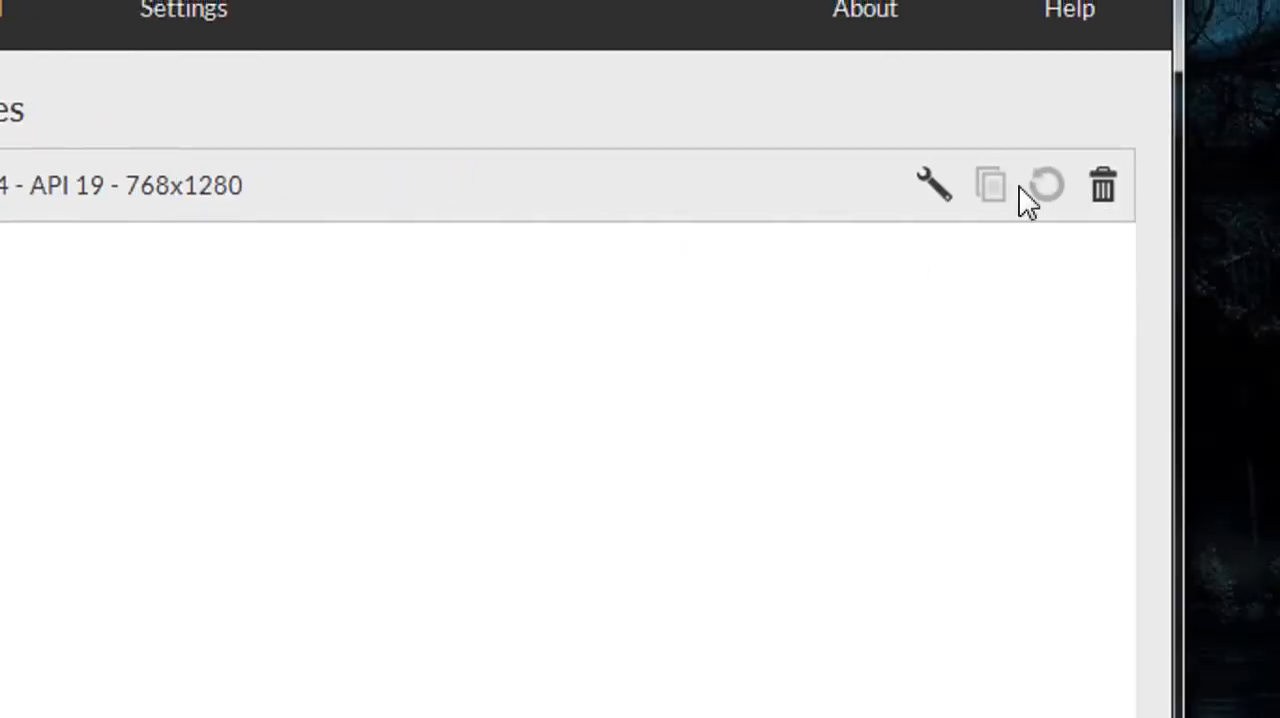
- Configure the new virtual device's processor count and set its base memory to 1024 MB, keeping the Android navigation bar shown
left_click(929, 190)
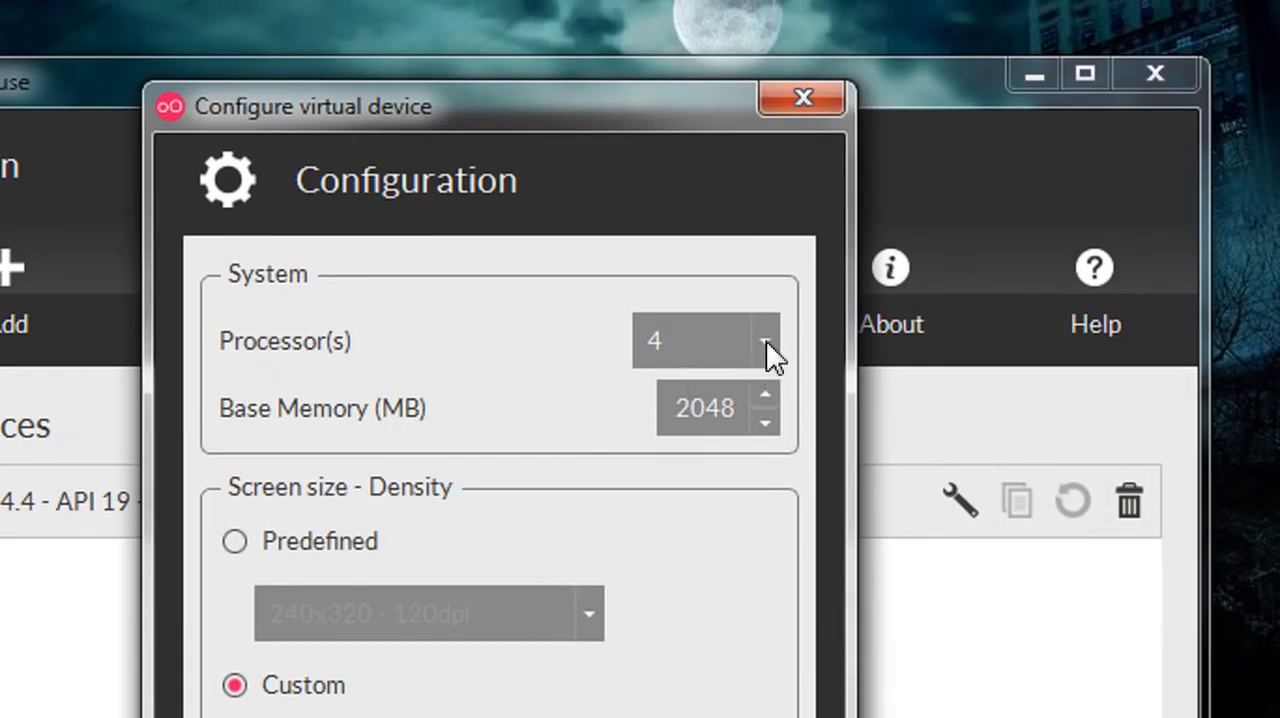
left_click(766, 345)
left_click(628, 378)
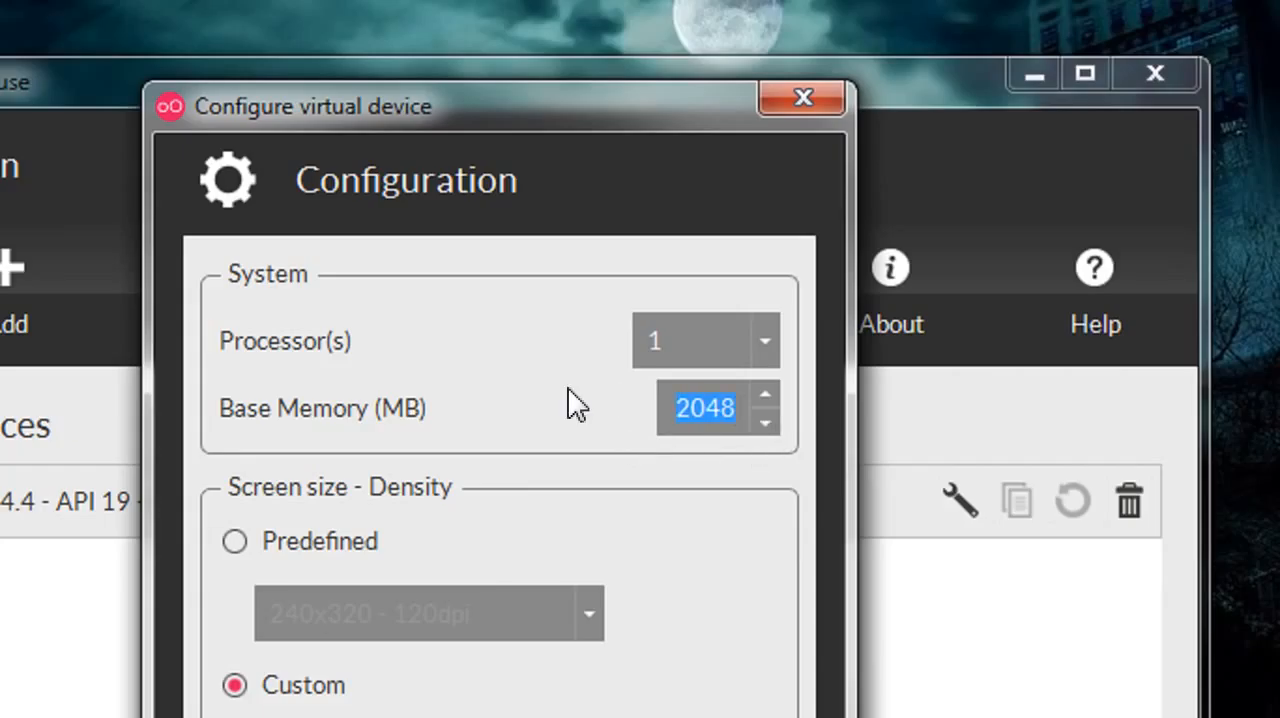
type("10")
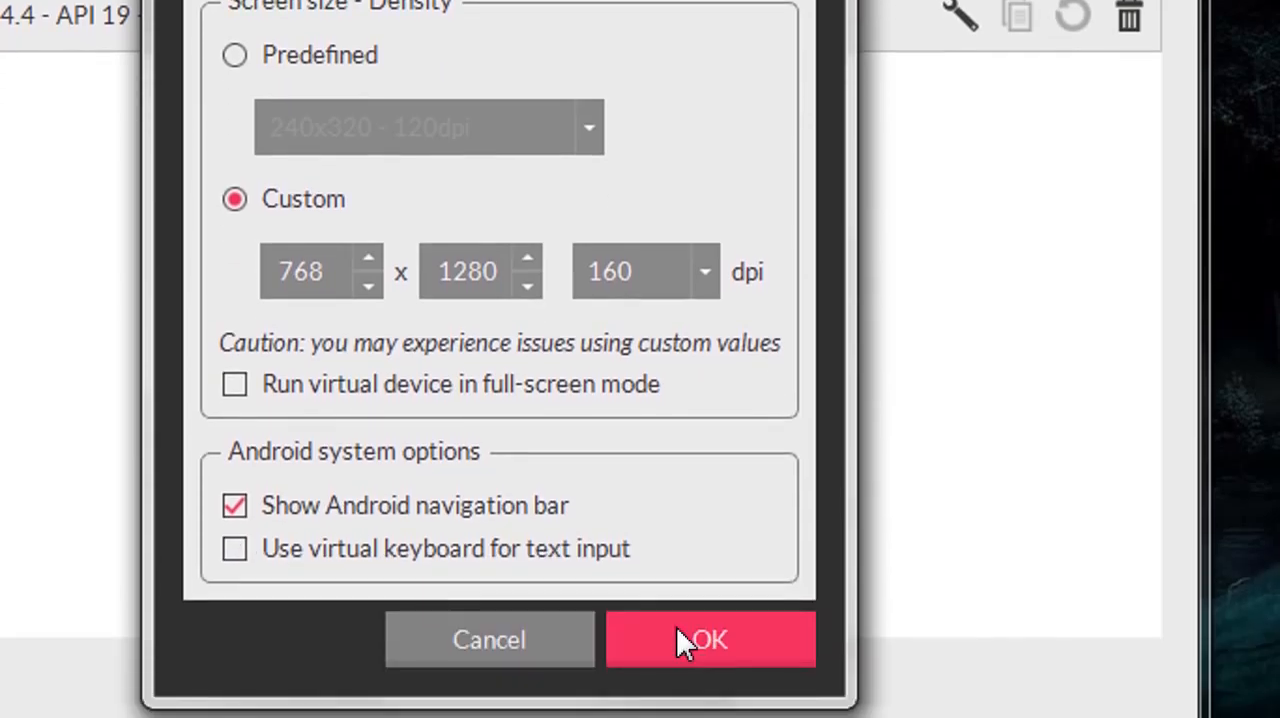
left_click(677, 629)
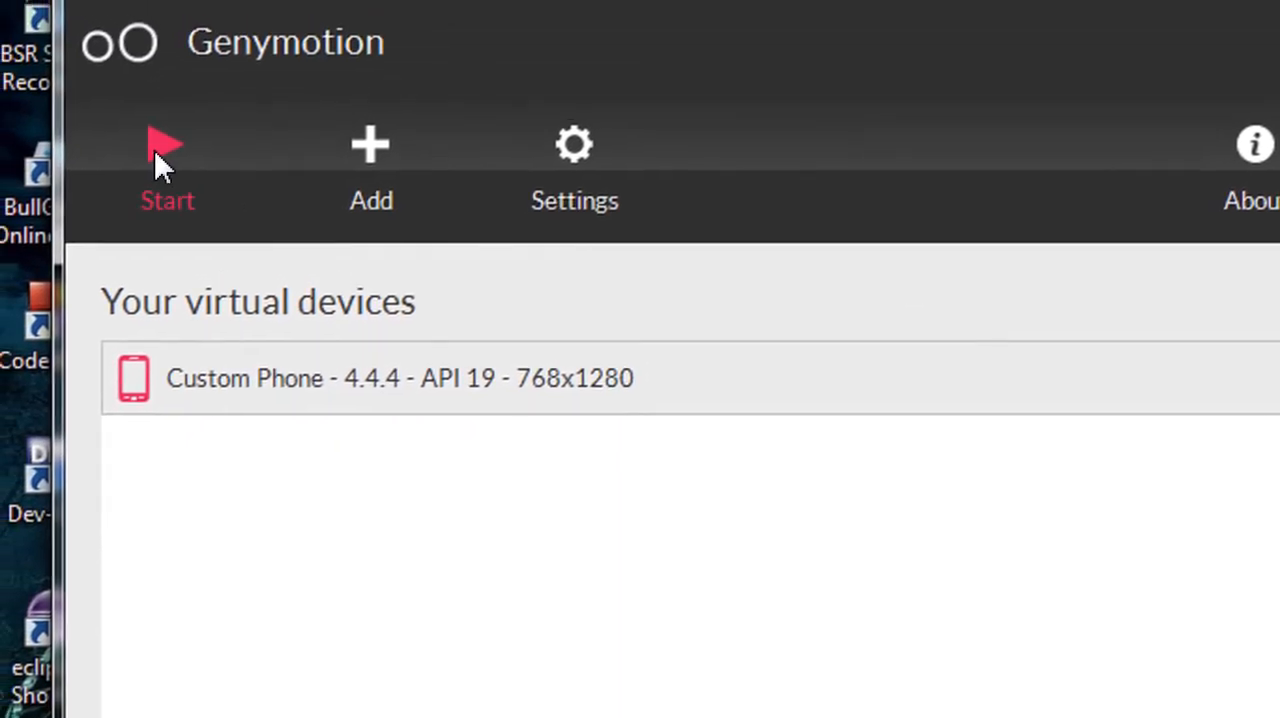
- Start the Custom Phone 4.4.4 virtual device and let it boot
left_click(140, 115)
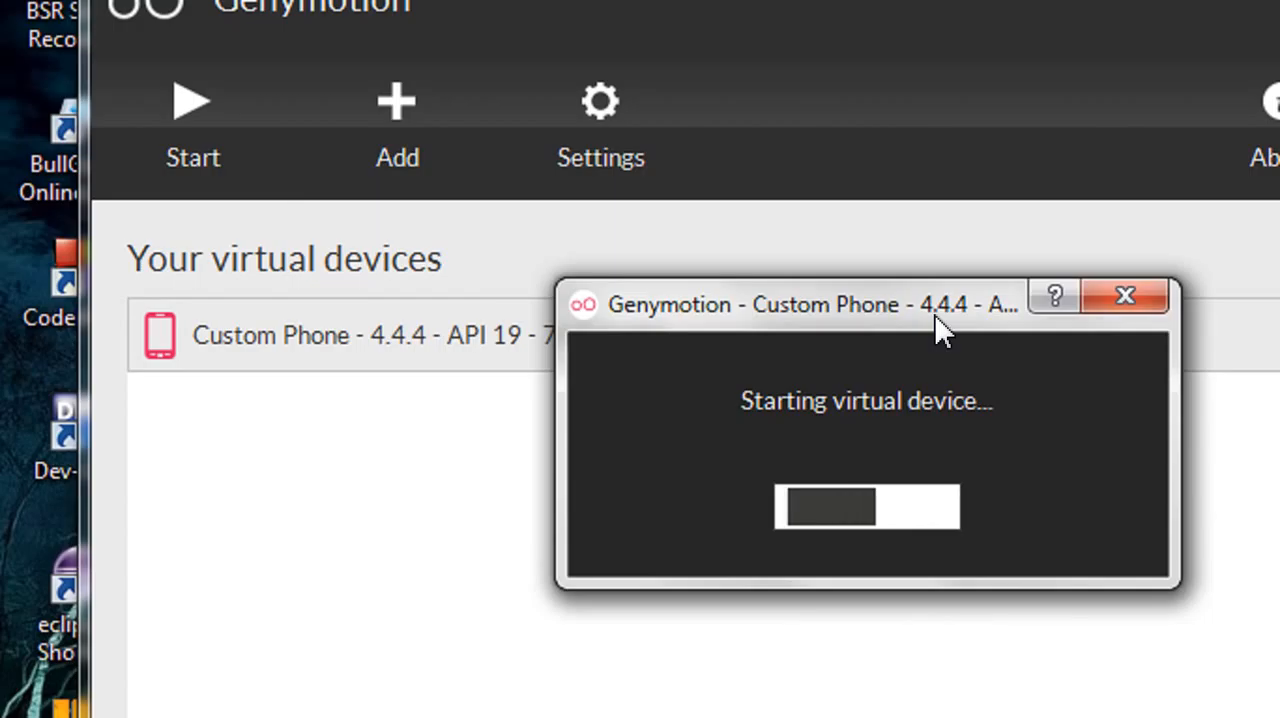
left_click_drag(935, 315, 832, 302)
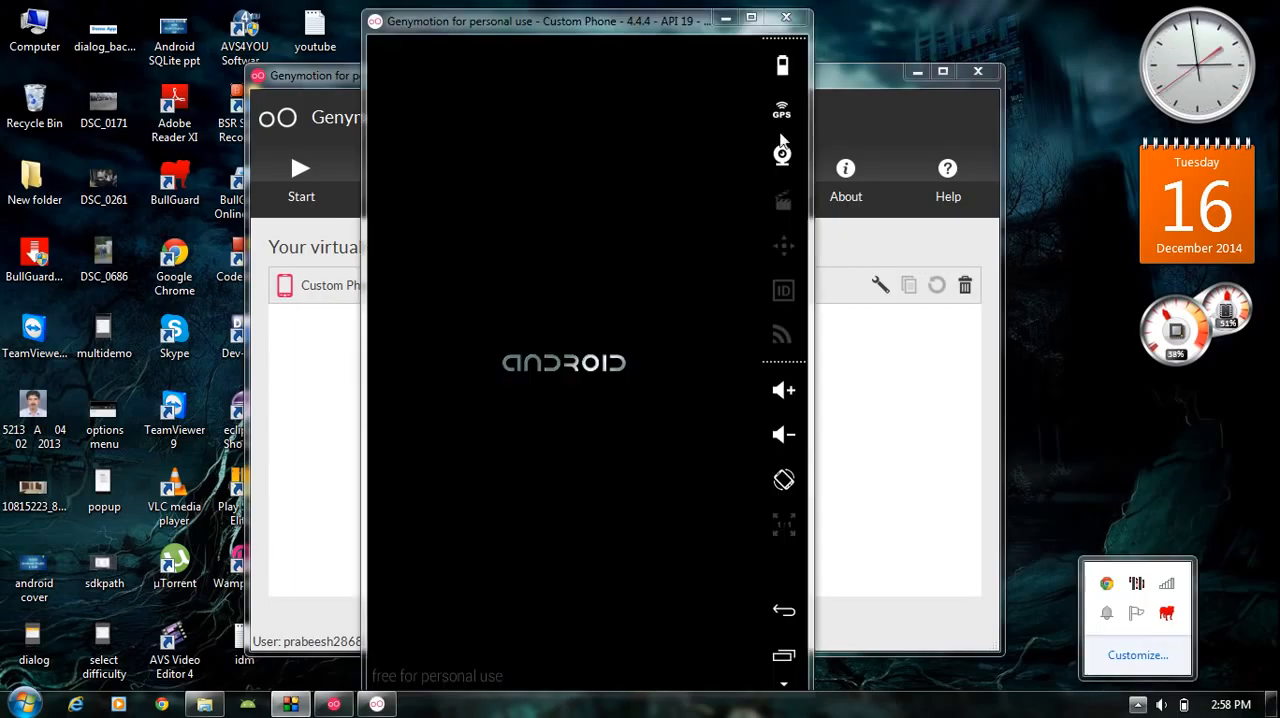
left_click_drag(655, 28, 647, 27)
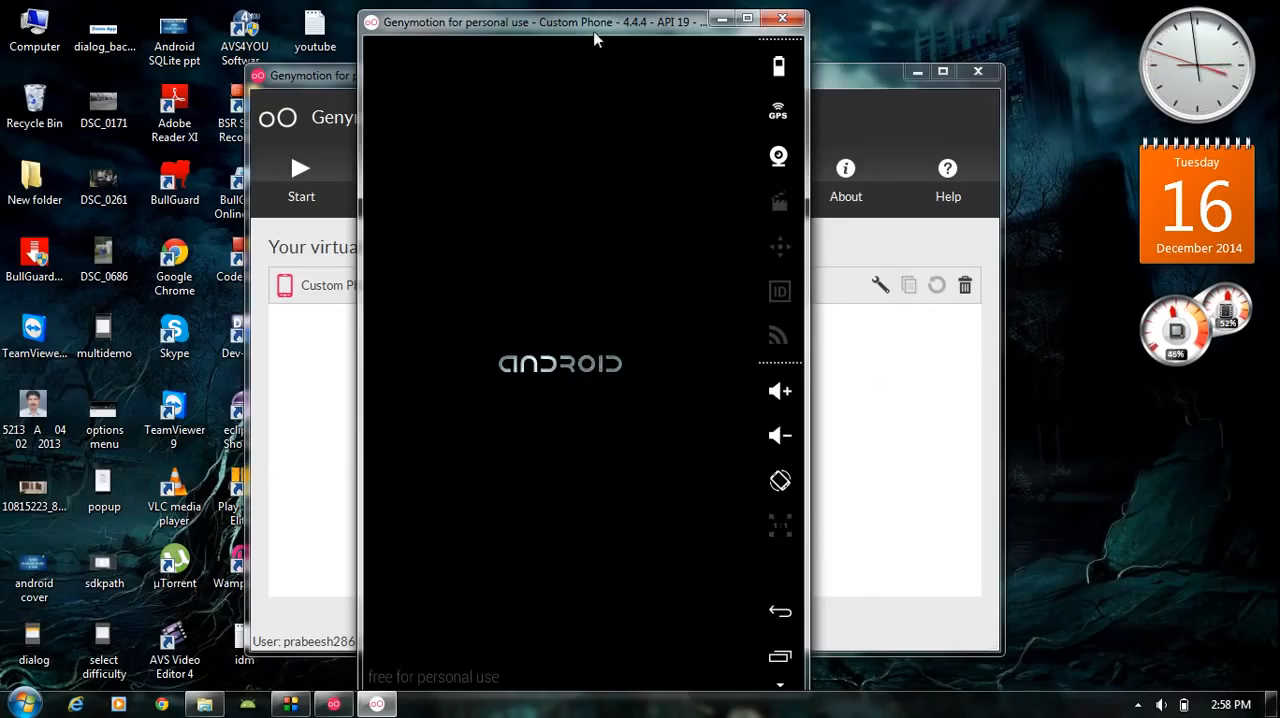
left_click_drag(593, 29, 571, 30)
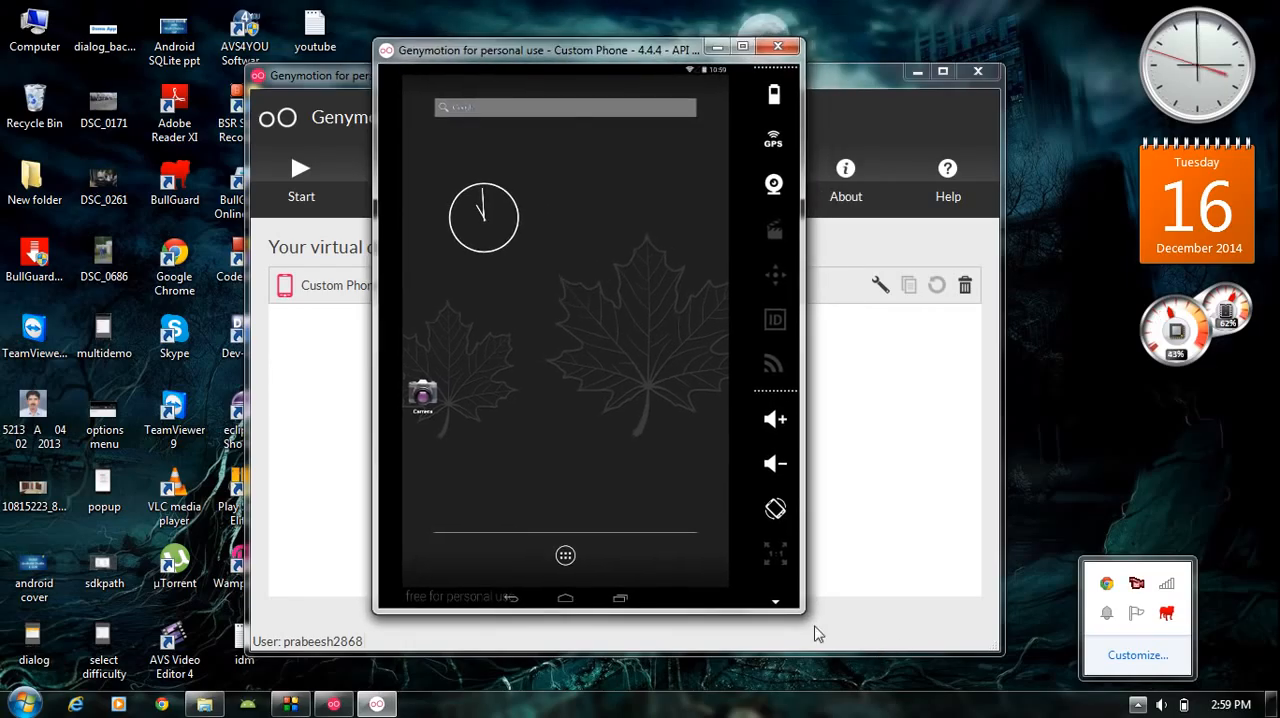
- Resize the emulator window to be narrower and taller, and show the phone's list of installed apps
left_click_drag(803, 611, 762, 648)
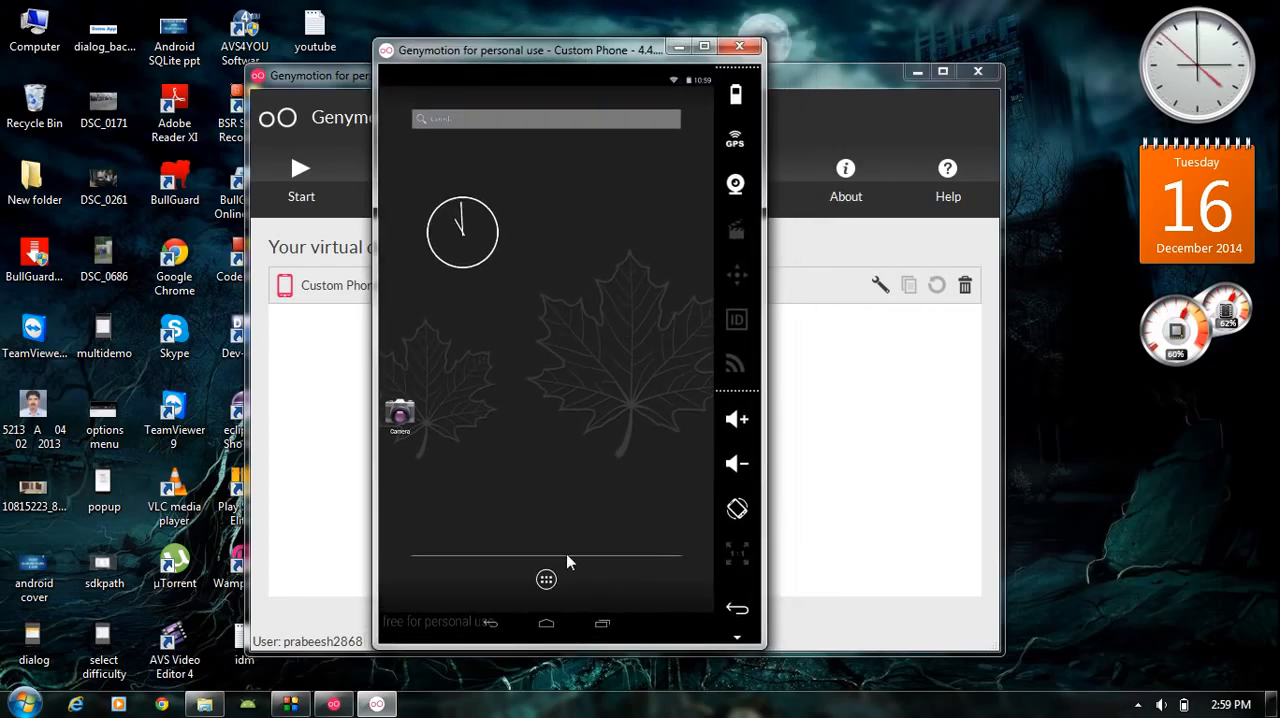
left_click(546, 579)
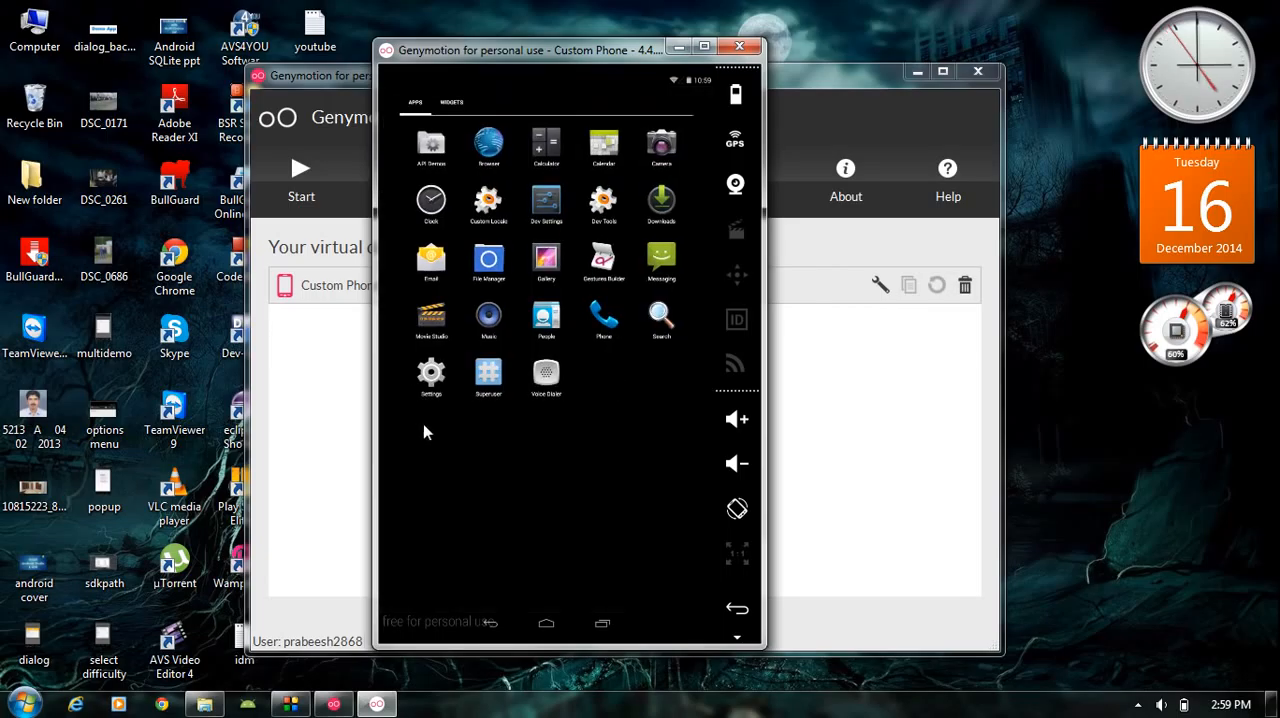
left_click_drag(552, 434, 423, 428)
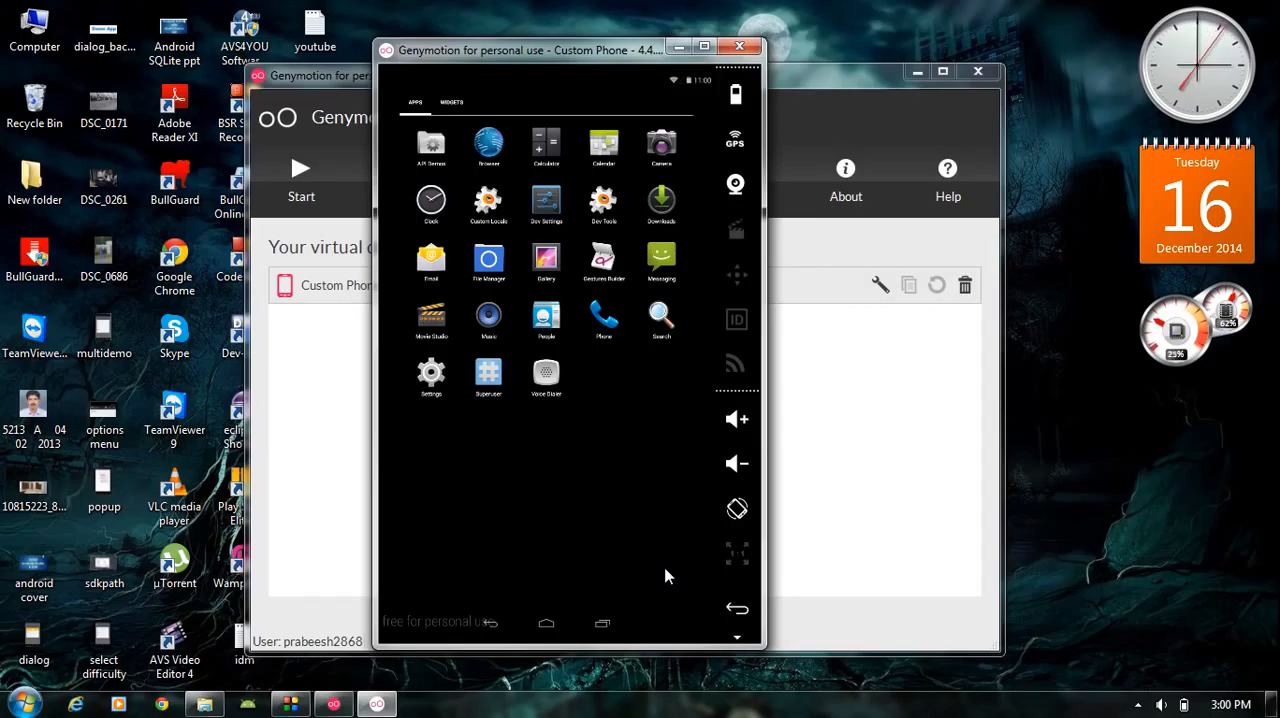
- Close the Genymotion main window and the running Custom Phone emulator window
left_click(679, 48)
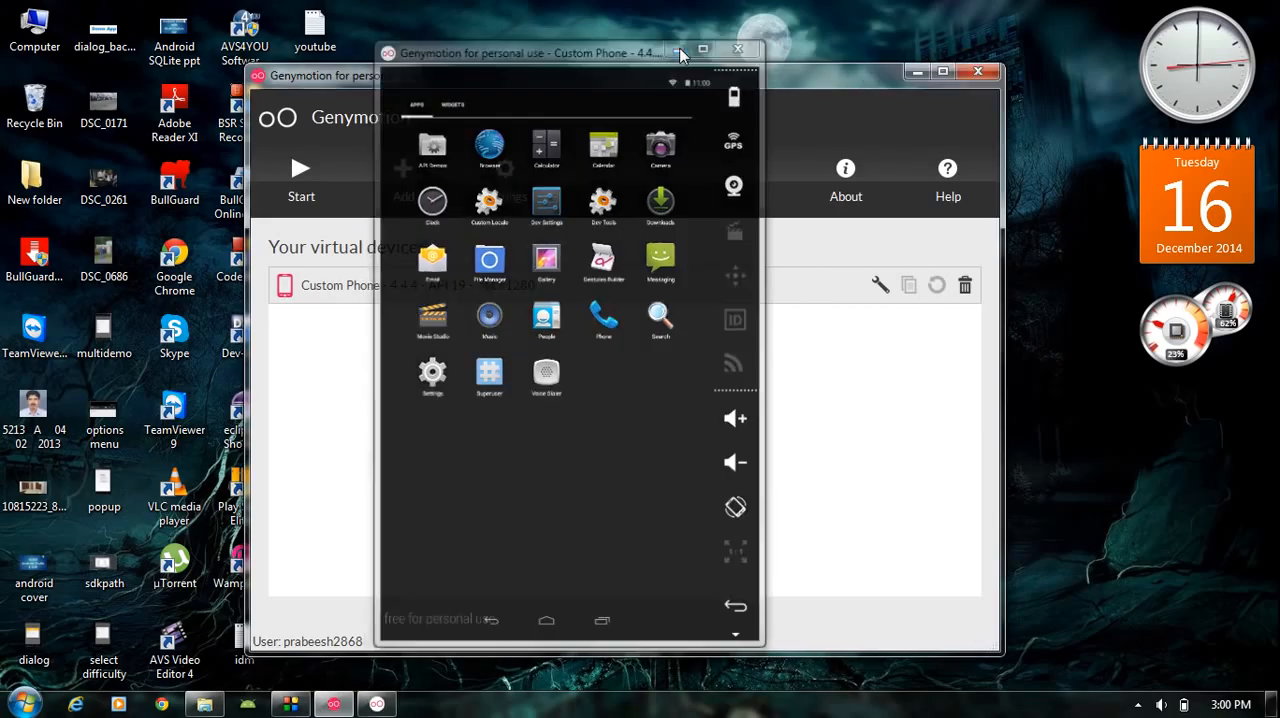
left_click(917, 73)
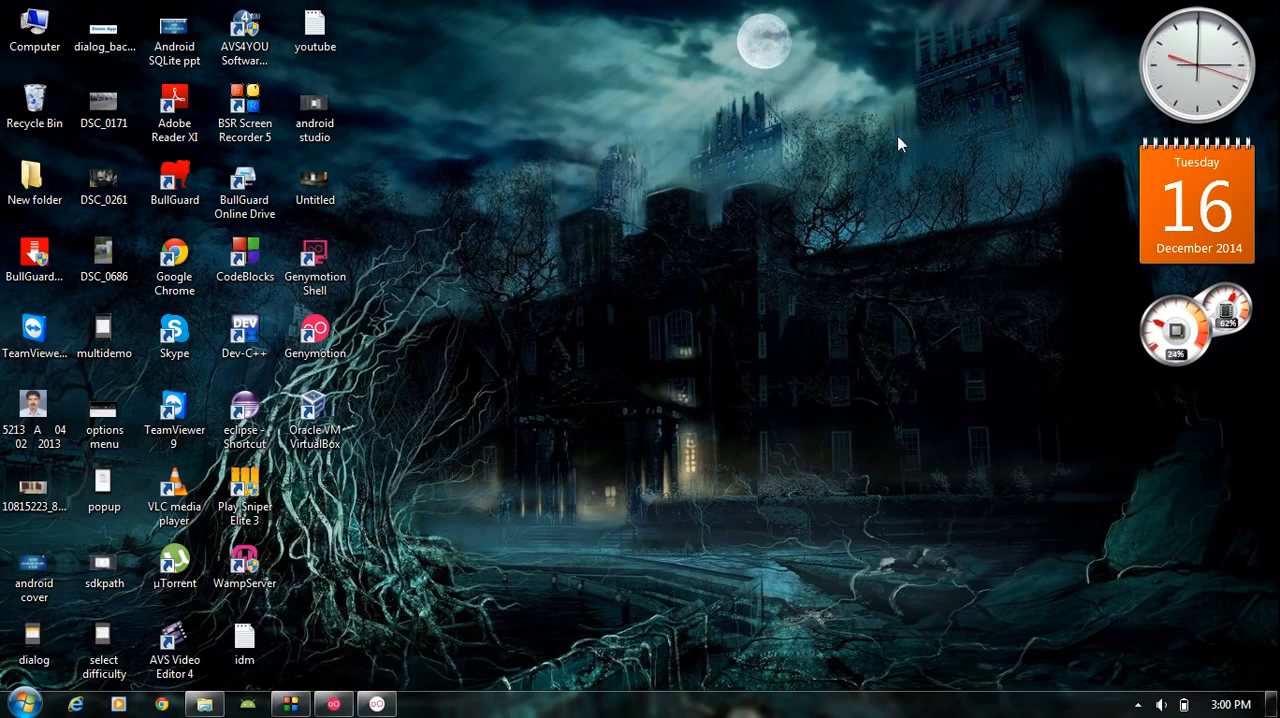
left_click(340, 706)
left_click(336, 703)
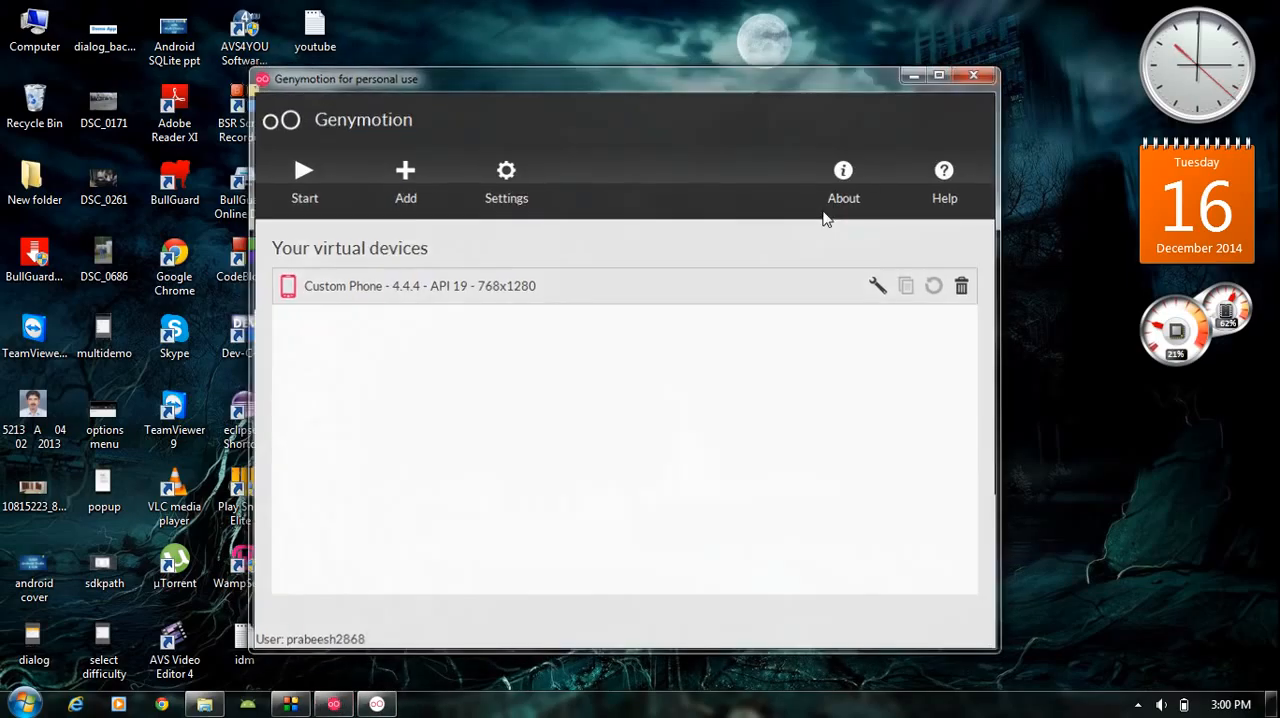
left_click(333, 700)
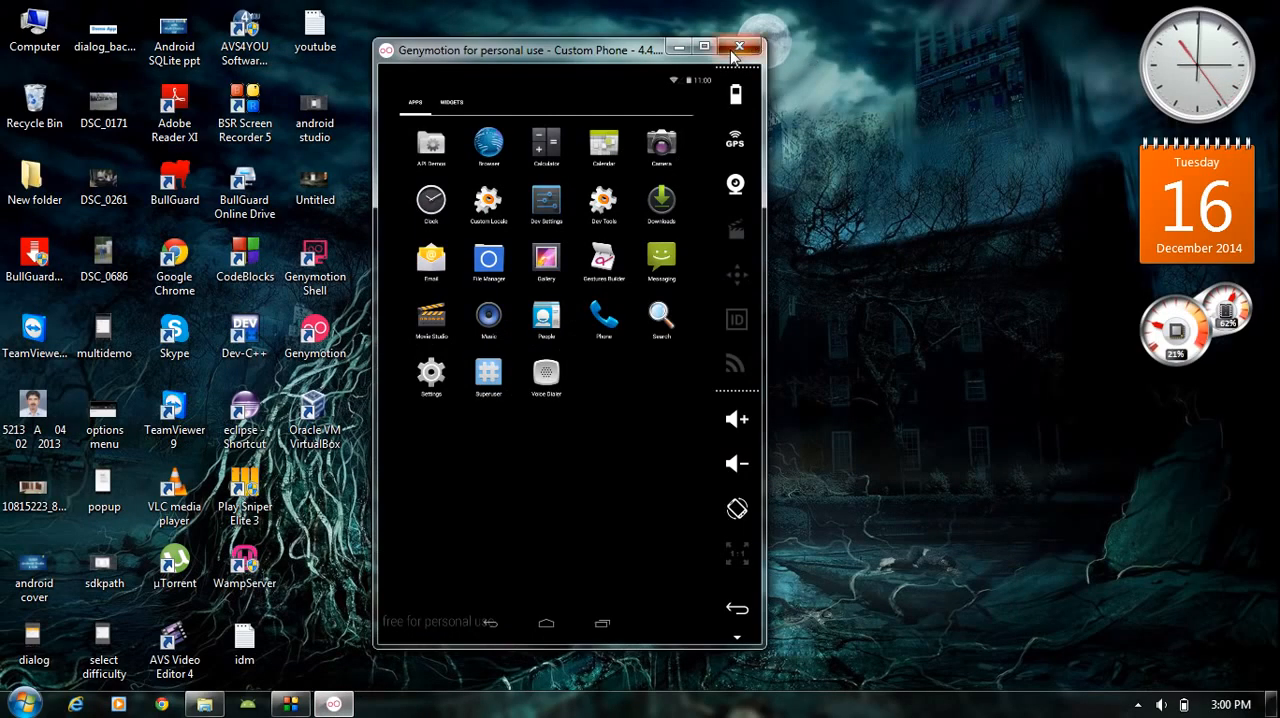
left_click(755, 41)
- Launch Android Studio with the FirstApp project
left_click(24, 704)
left_click(78, 378)
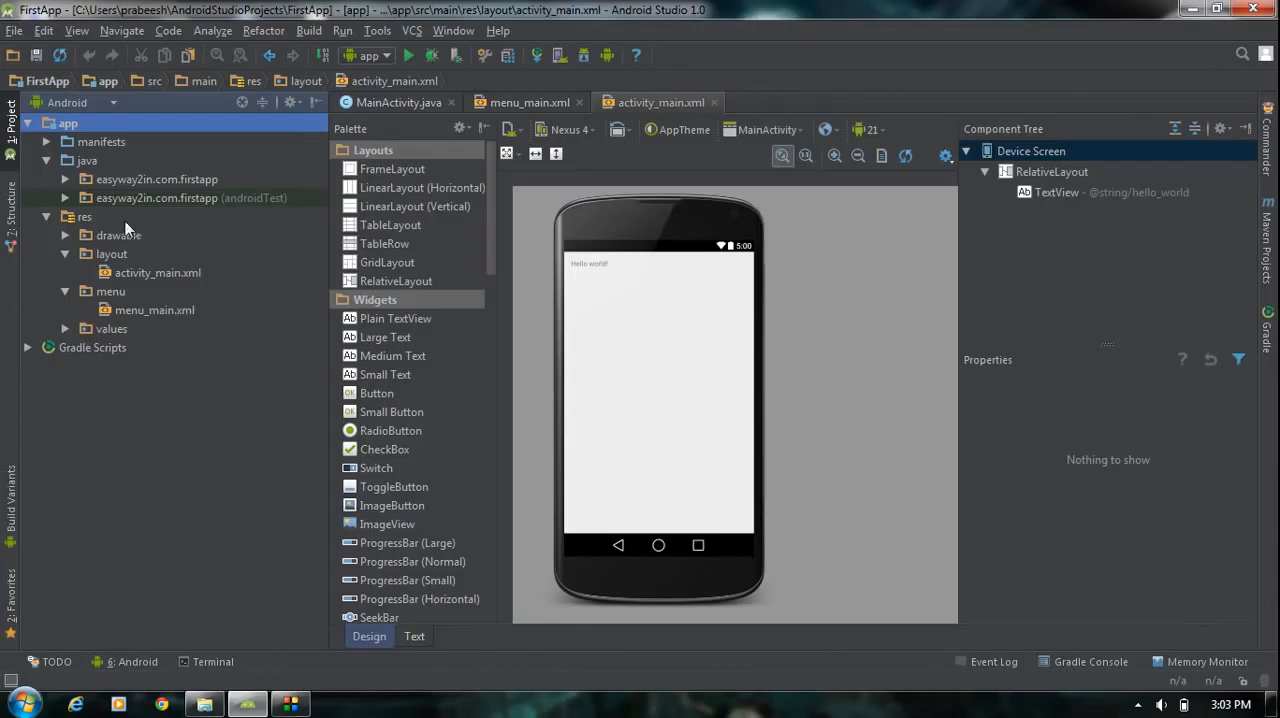
- Open the Android Studio settings and show the Plugins page under IDE Settings
left_click(15, 34)
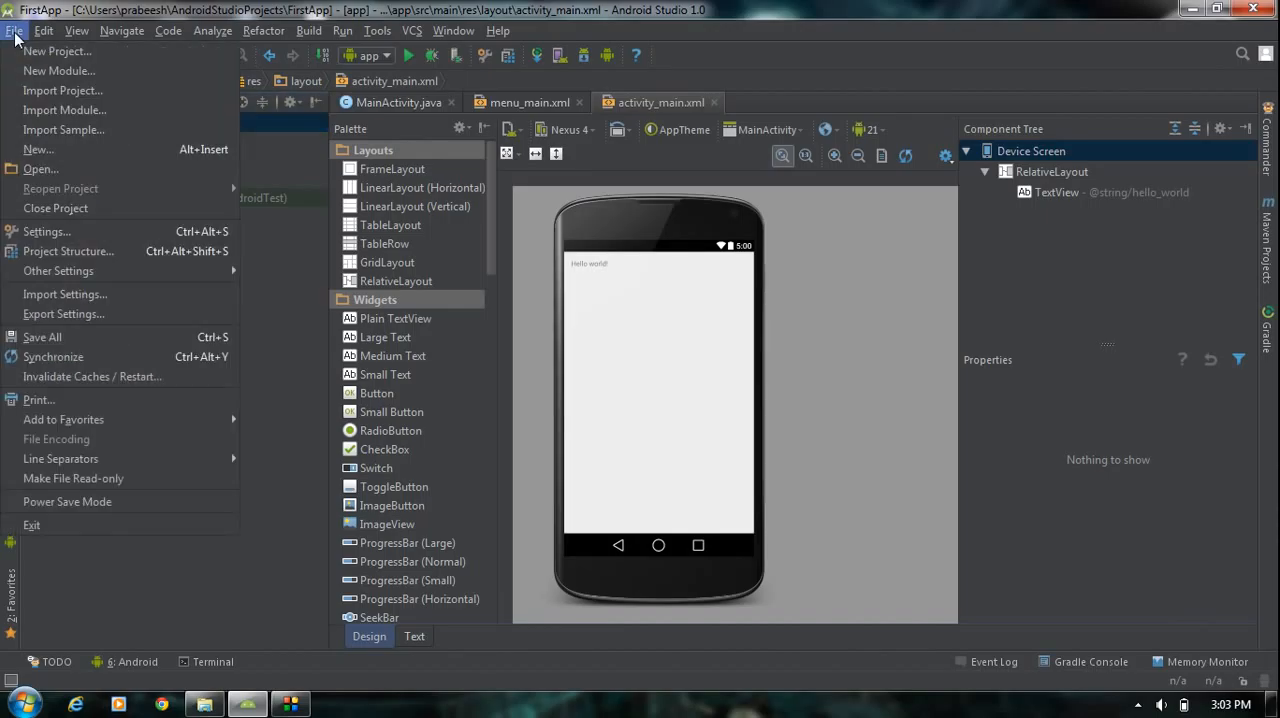
left_click(46, 231)
left_click_drag(819, 62, 752, 53)
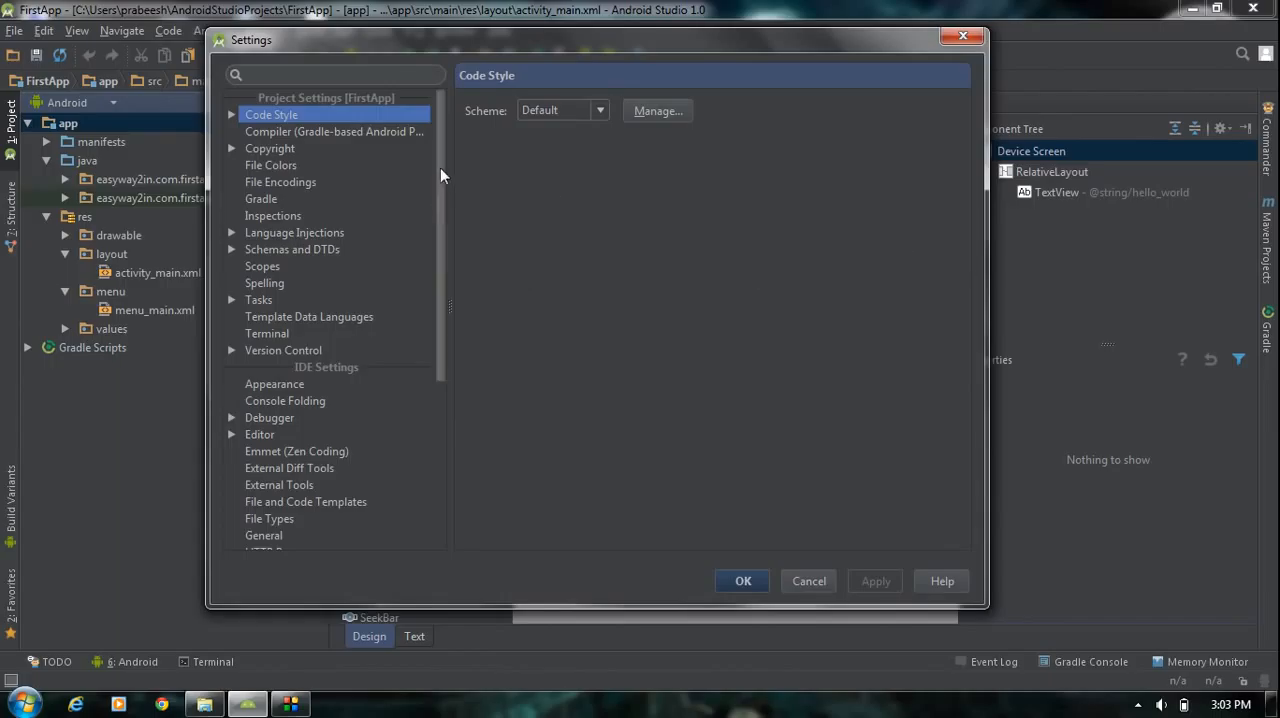
left_click_drag(440, 165, 452, 357)
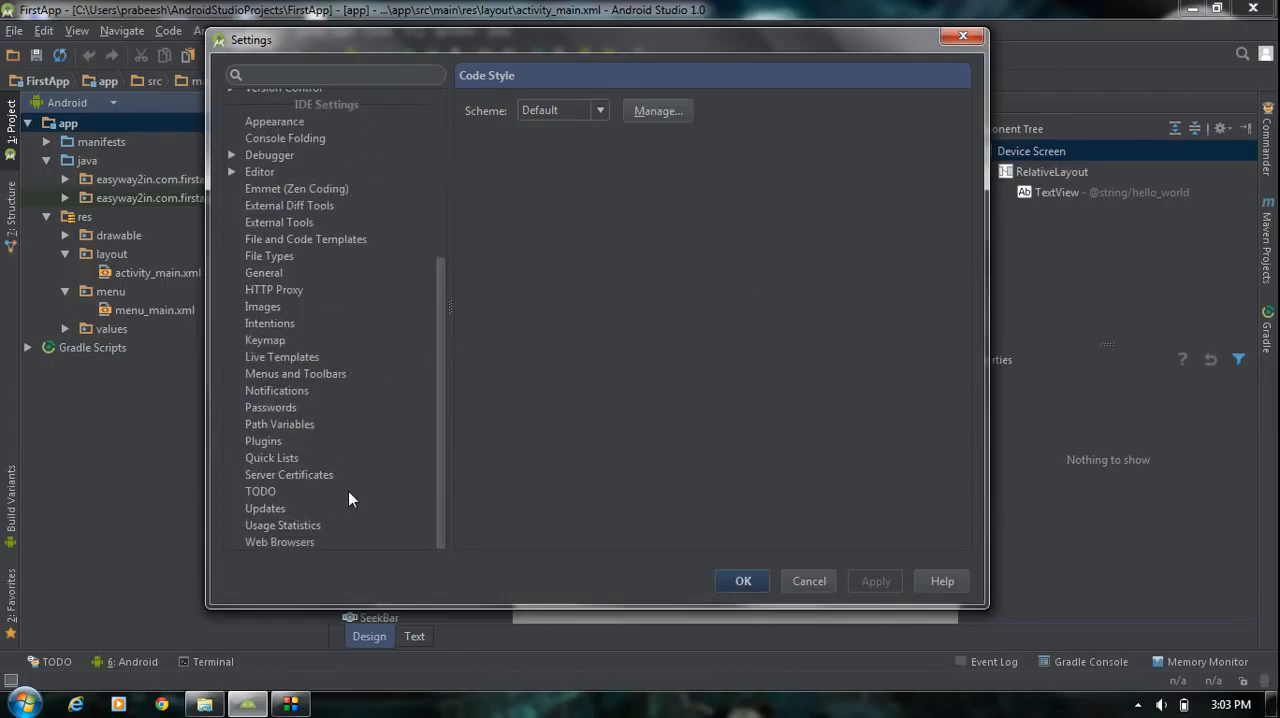
scroll(348, 491, "up", 5)
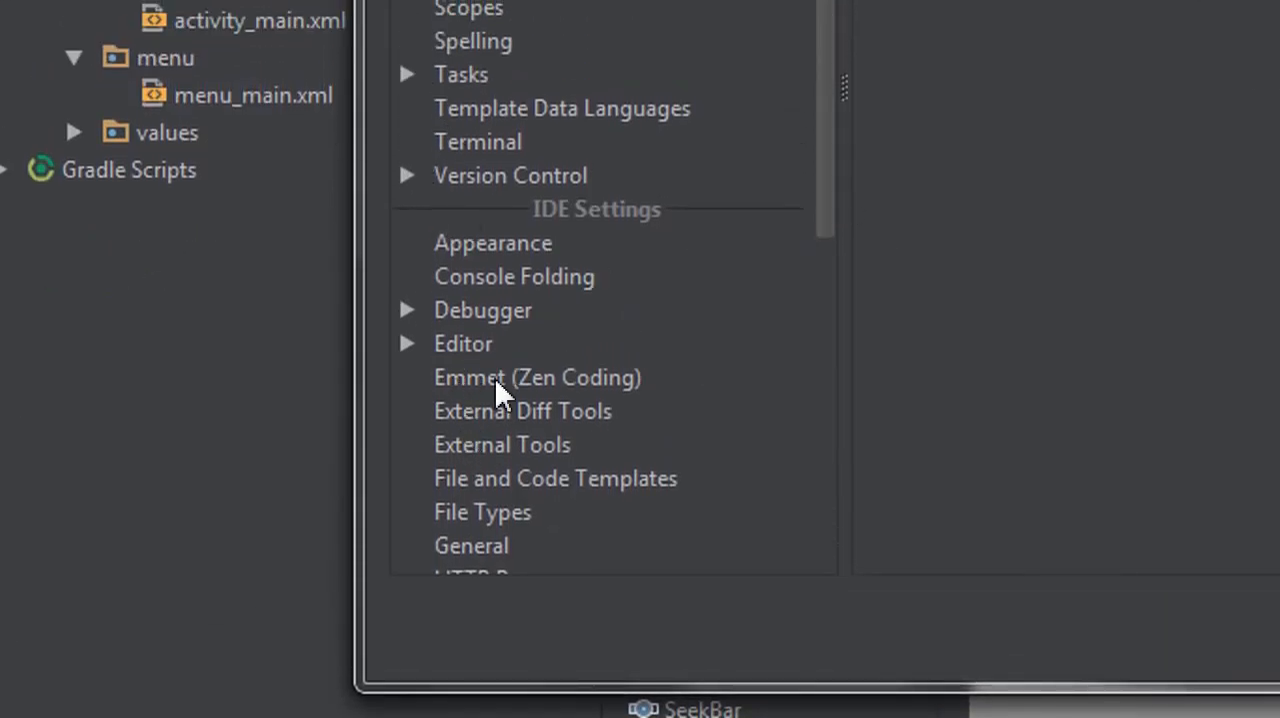
left_click_drag(820, 123, 830, 515)
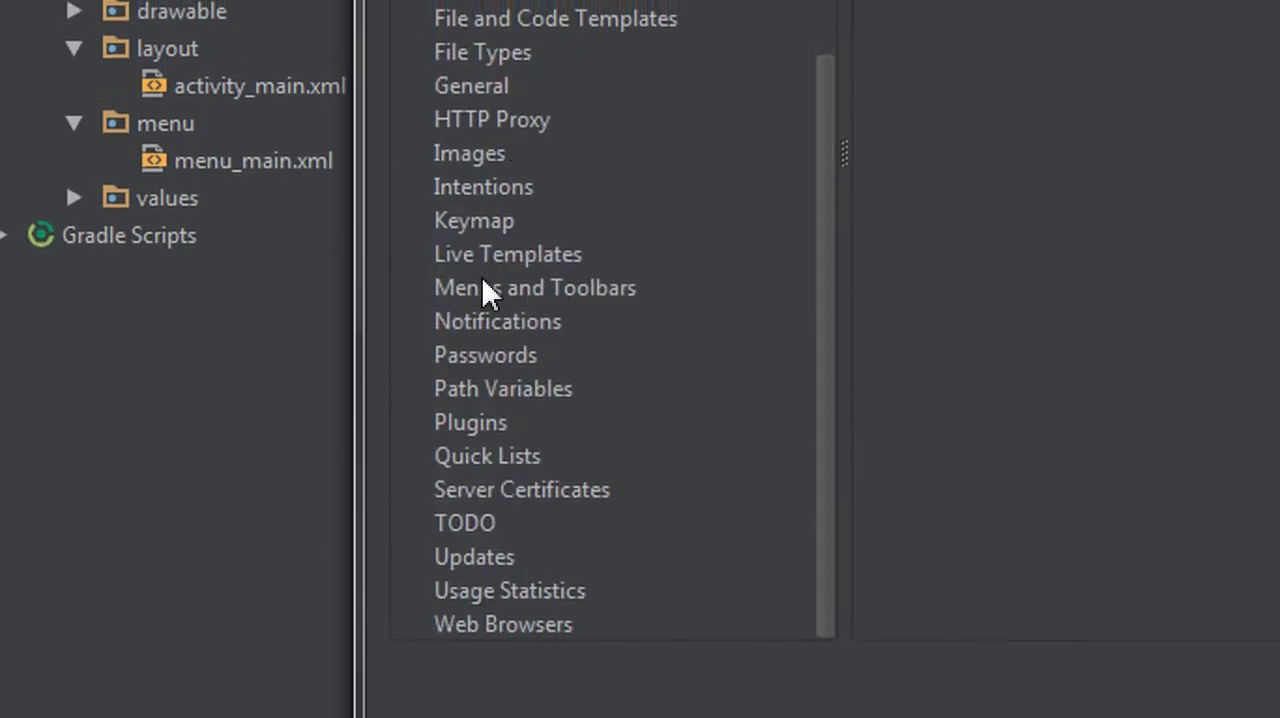
left_click(471, 422)
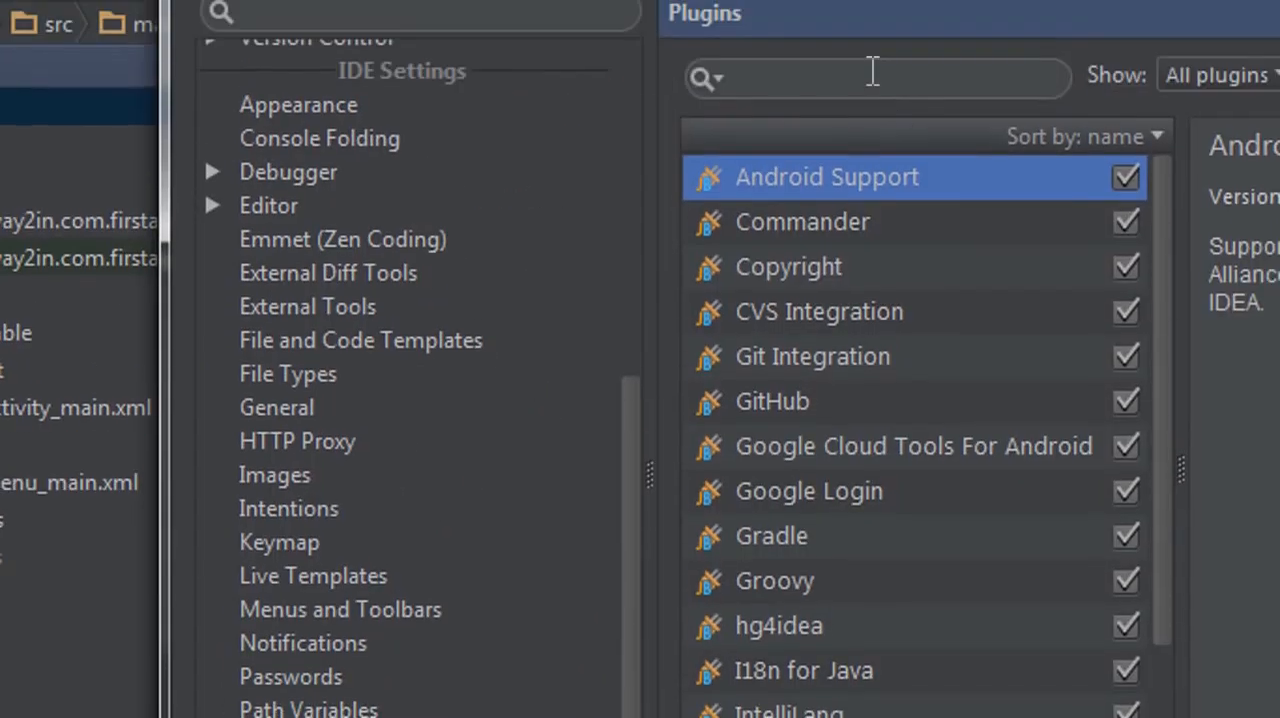
left_click(872, 74)
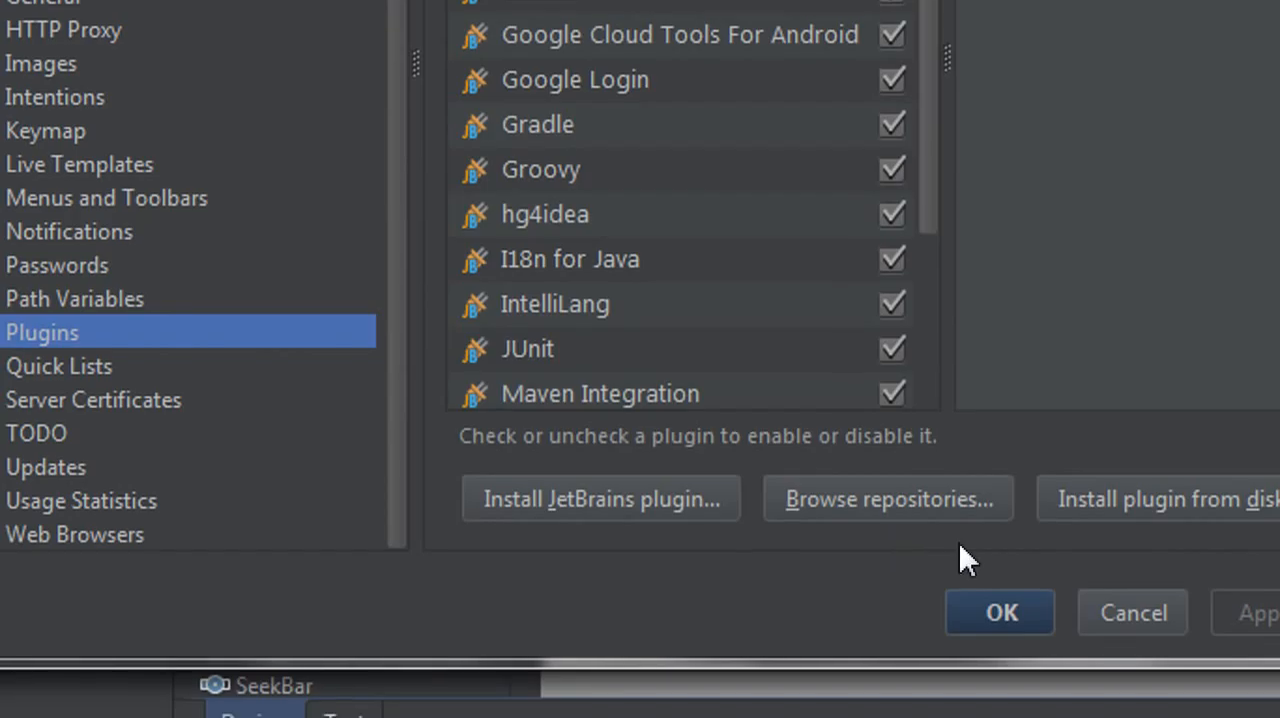
- Browse the plugin repositories and search for "genymotion"
left_click(929, 517)
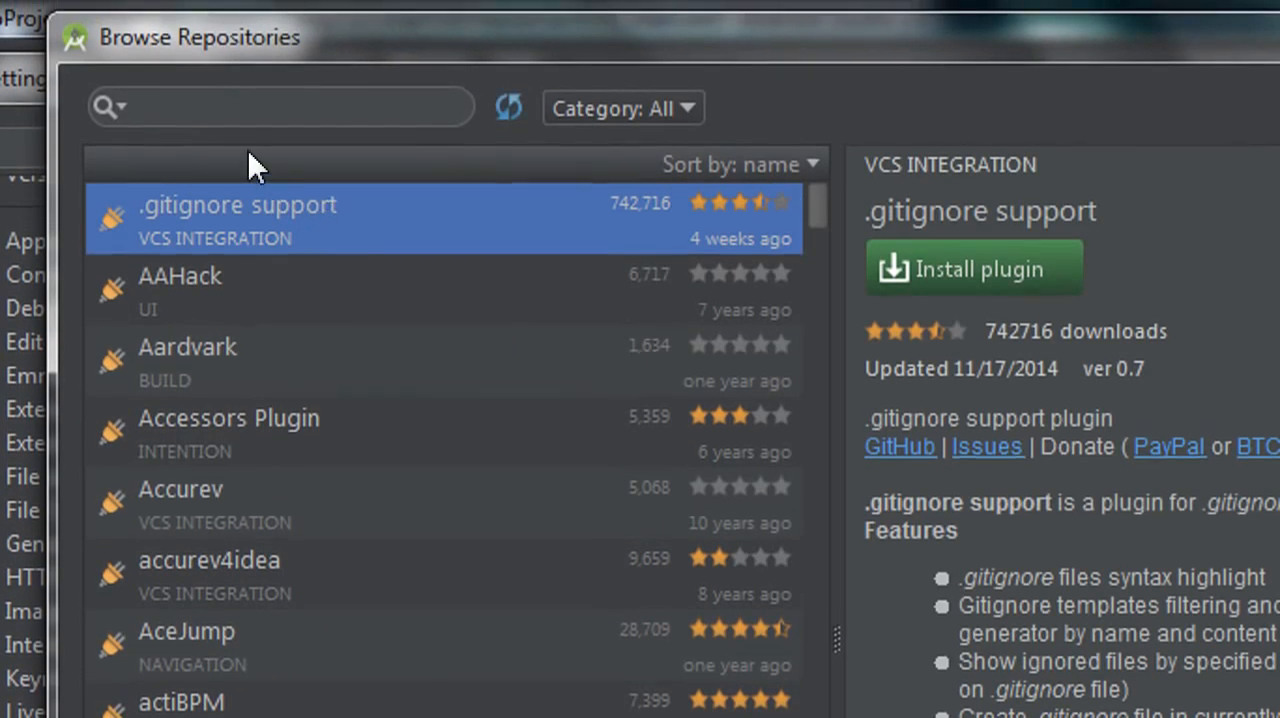
left_click(213, 93)
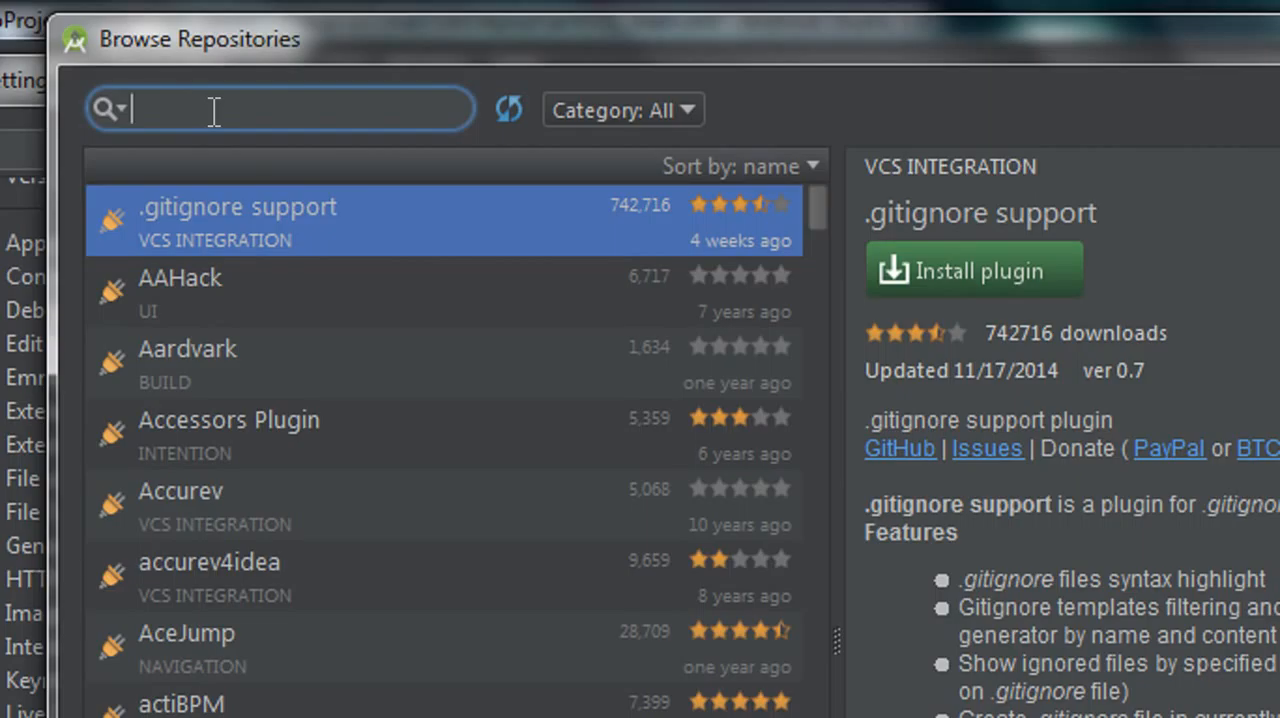
type("genym")
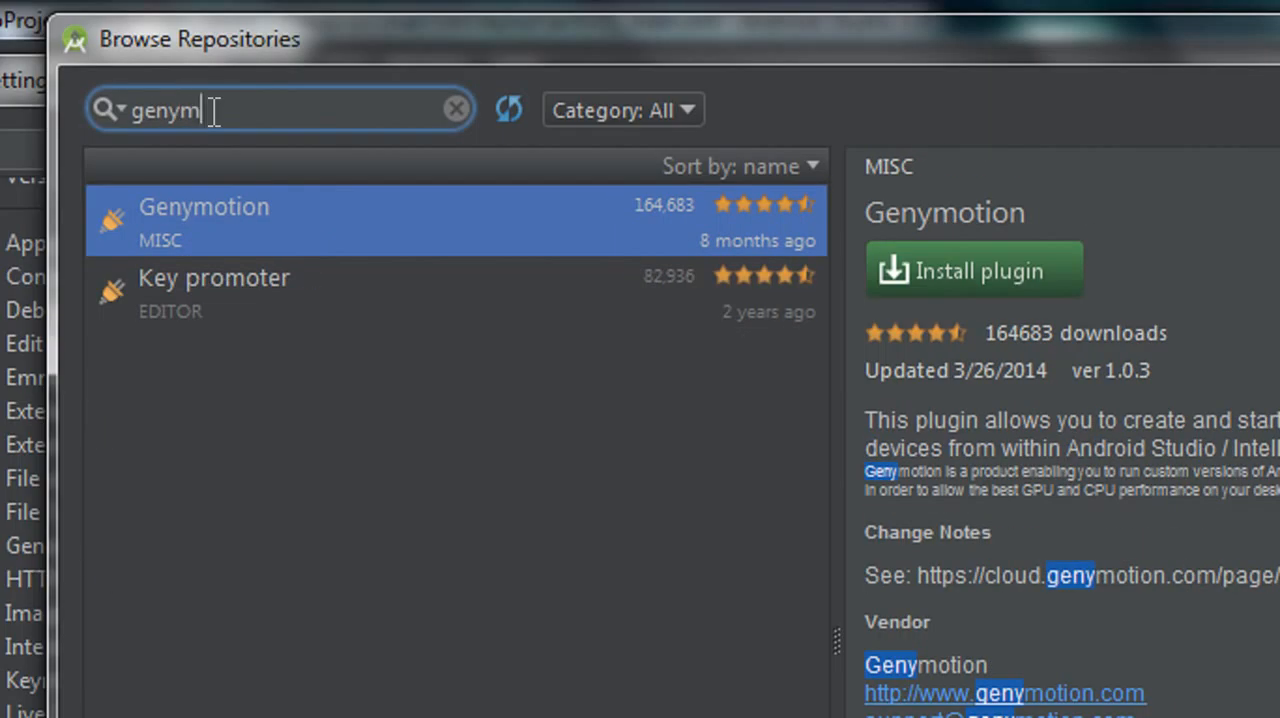
type("otion")
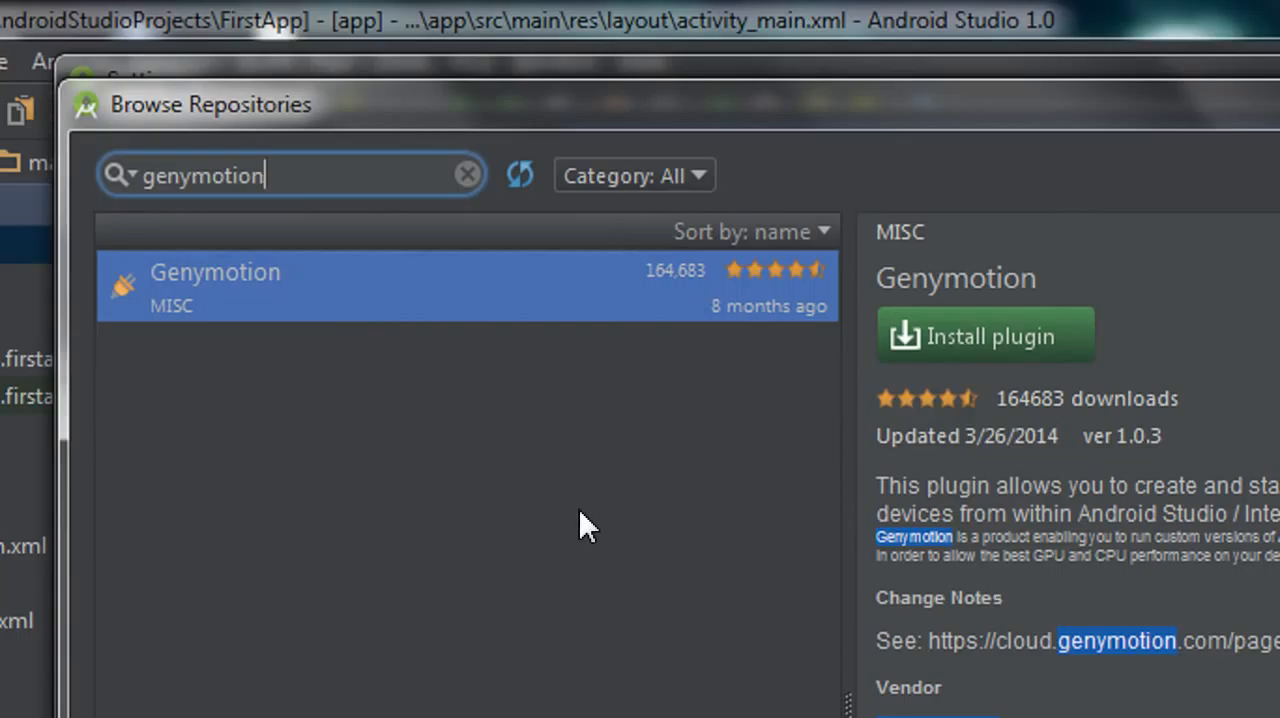
- Download and install the Genymotion plugin, and close the repository browser
right_click(386, 290)
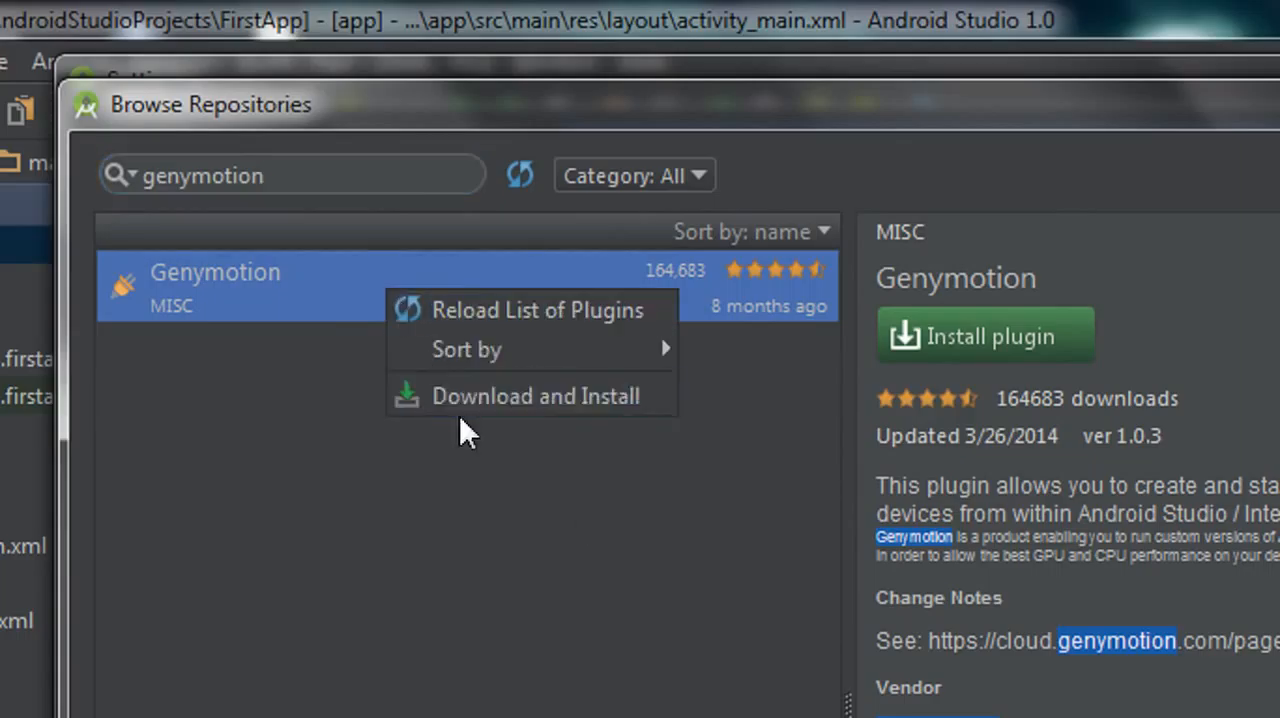
left_click(558, 407)
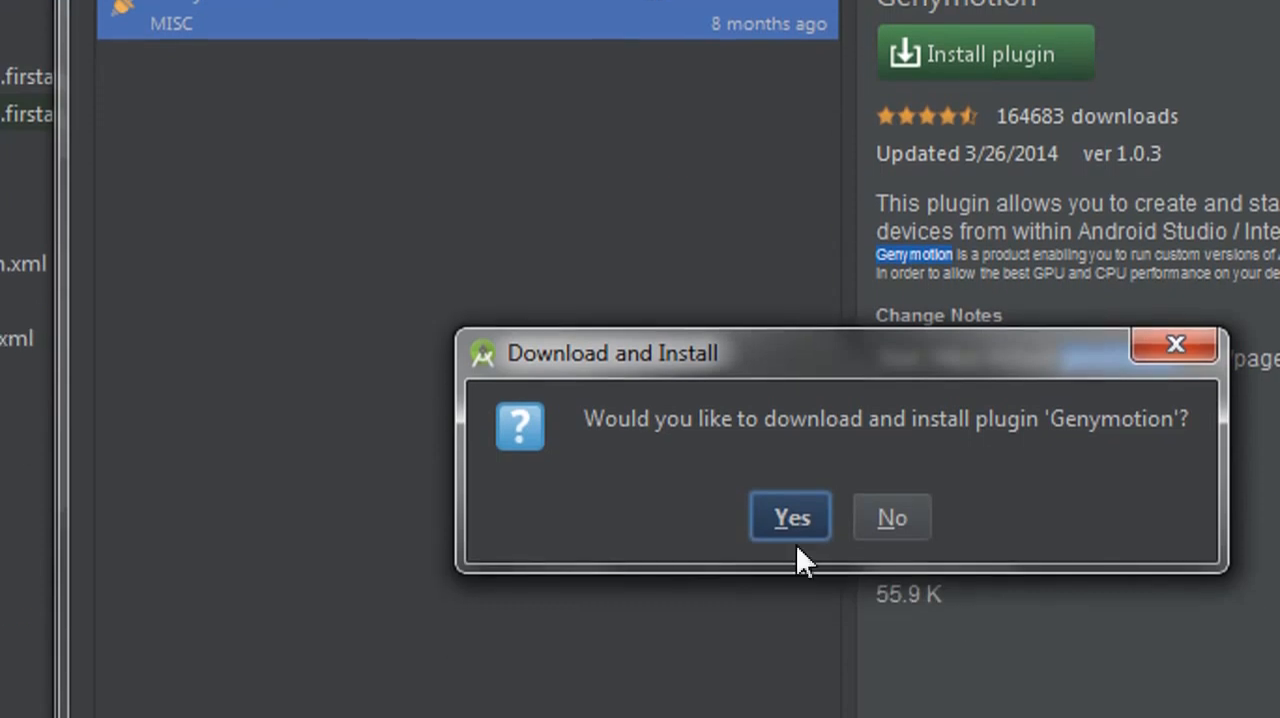
left_click(685, 513)
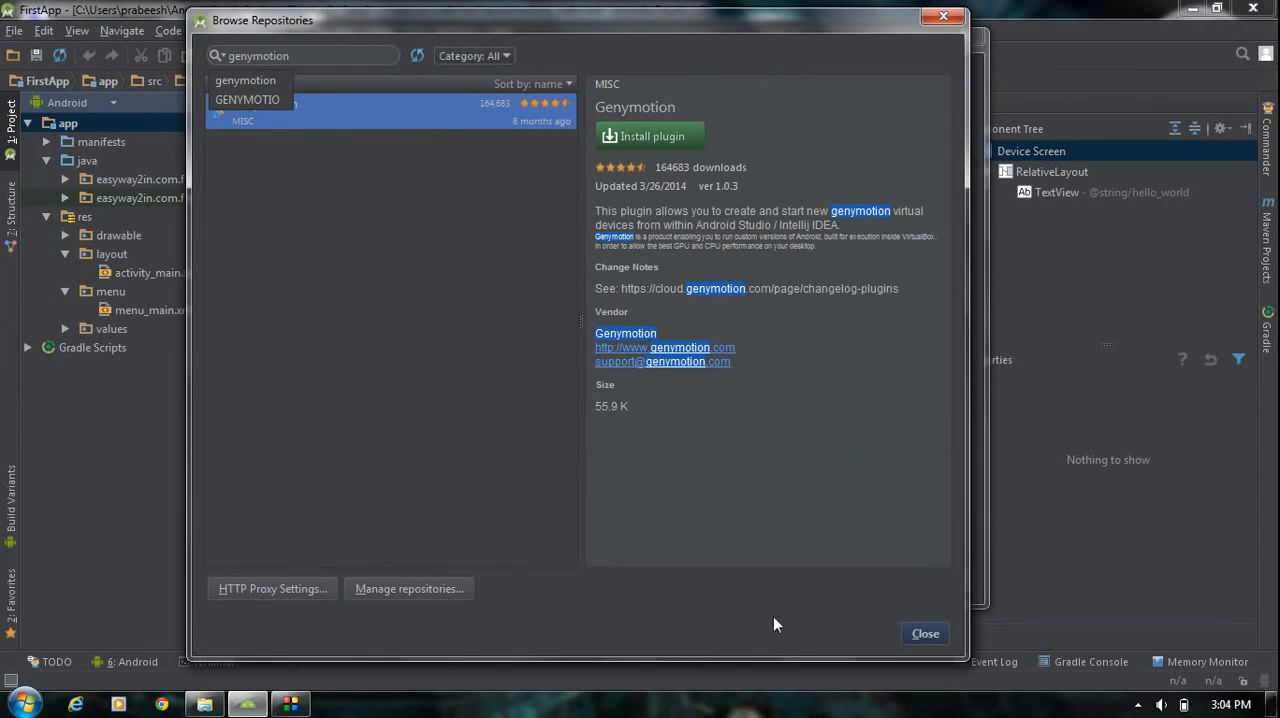
left_click(925, 635)
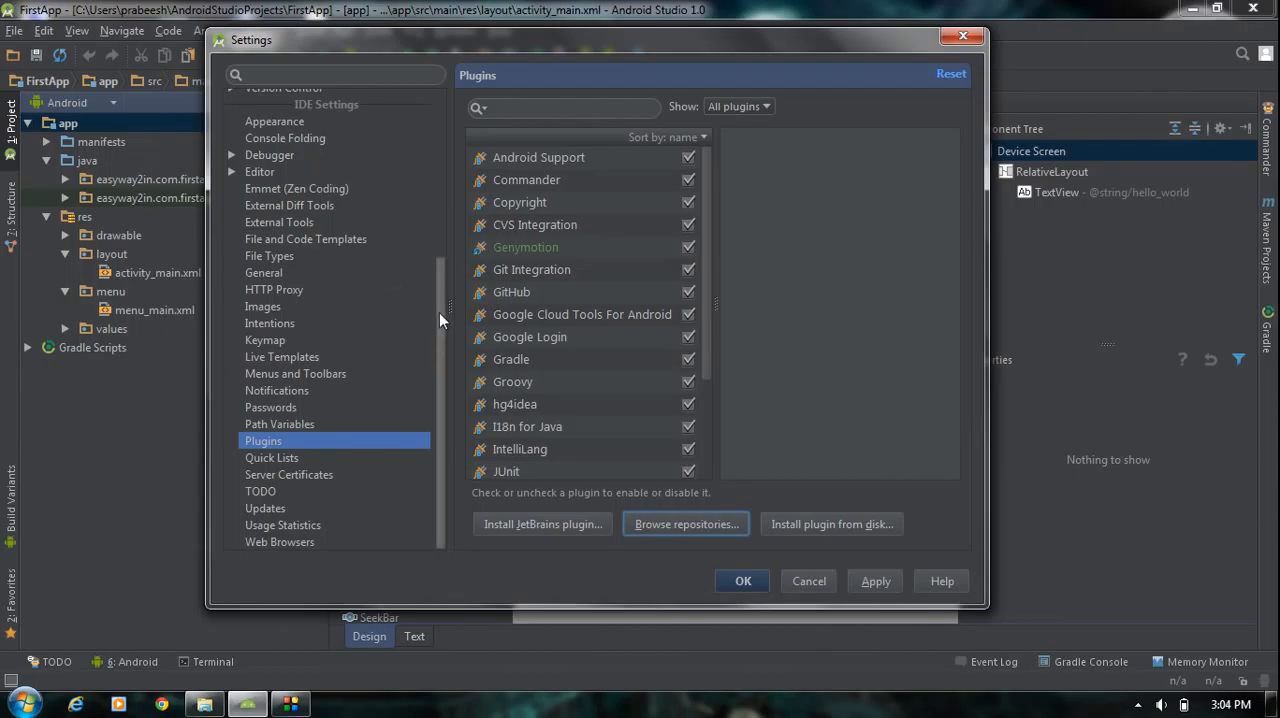
- Apply the plugin changes in the settings and restart Android Studio to activate the Genymotion plugin
left_click_drag(439, 312, 459, 136)
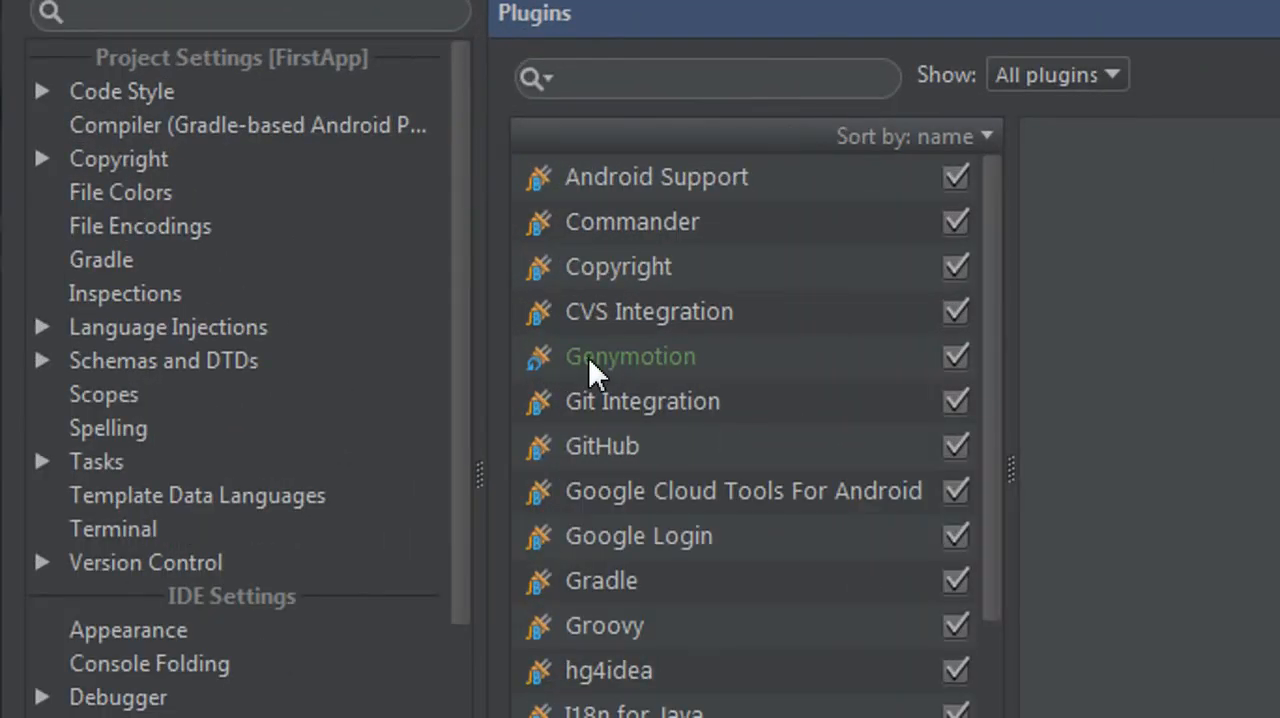
left_click(588, 357)
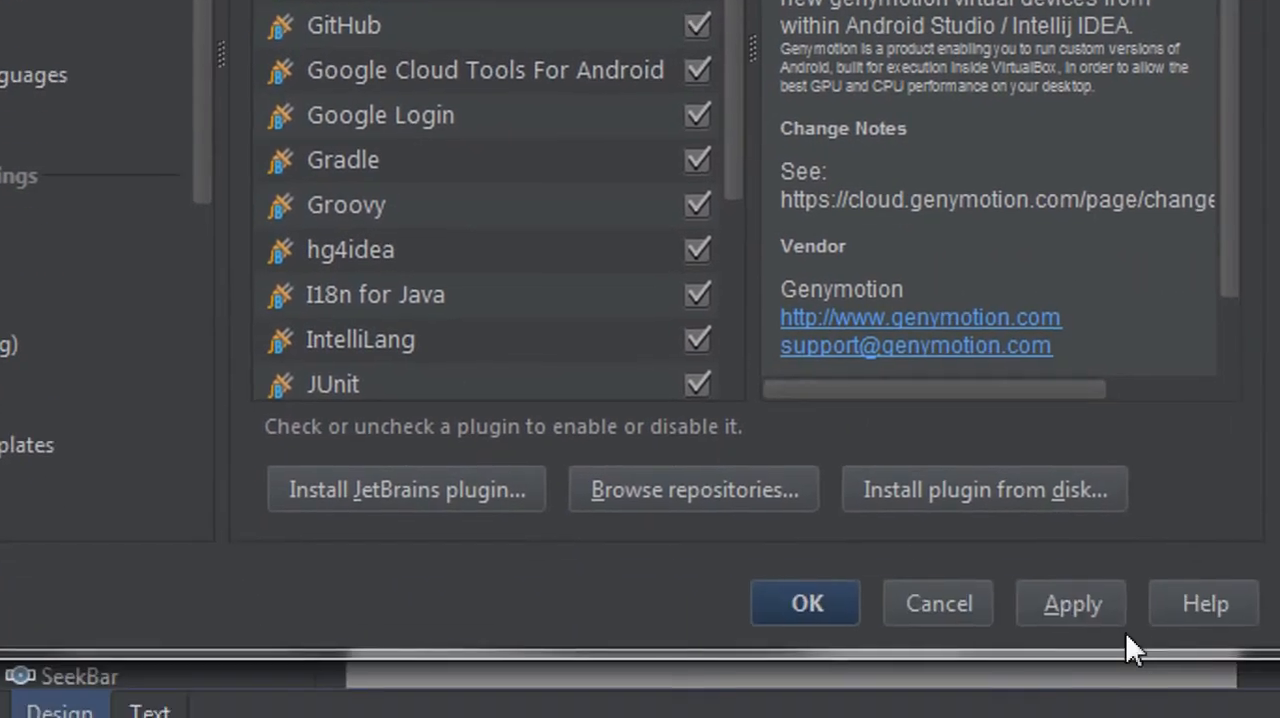
left_click(1068, 606)
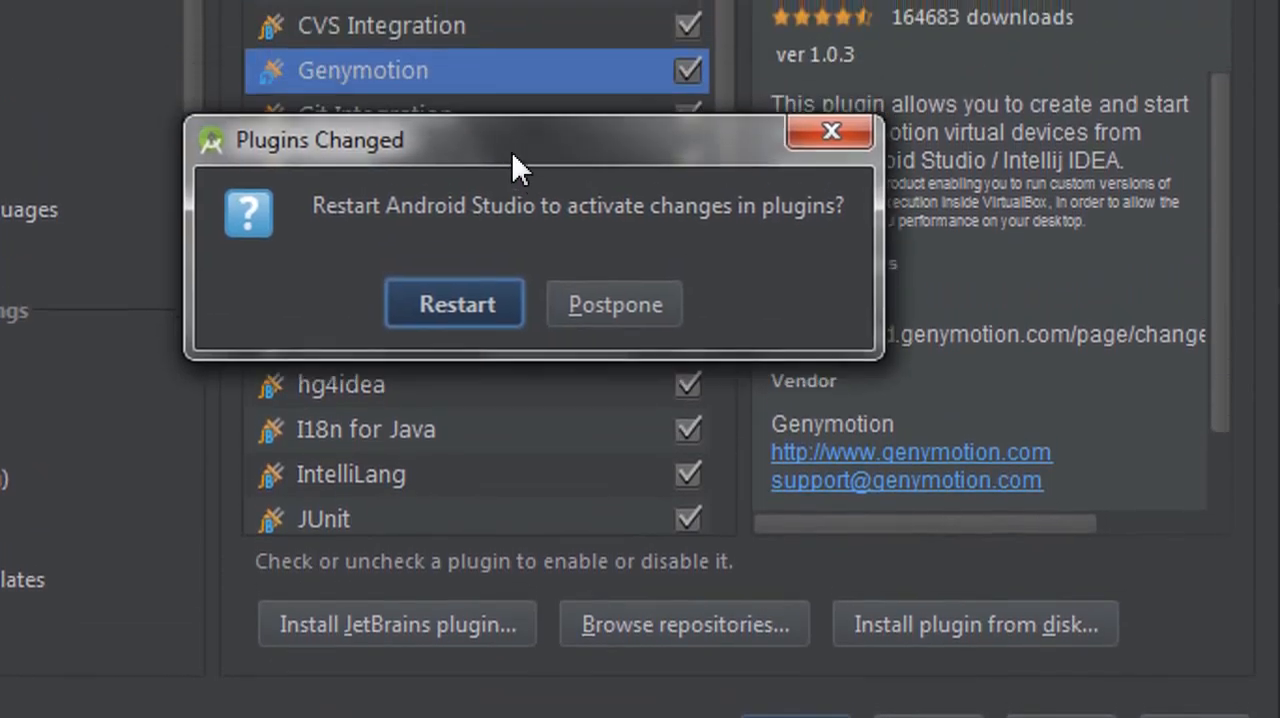
left_click(452, 300)
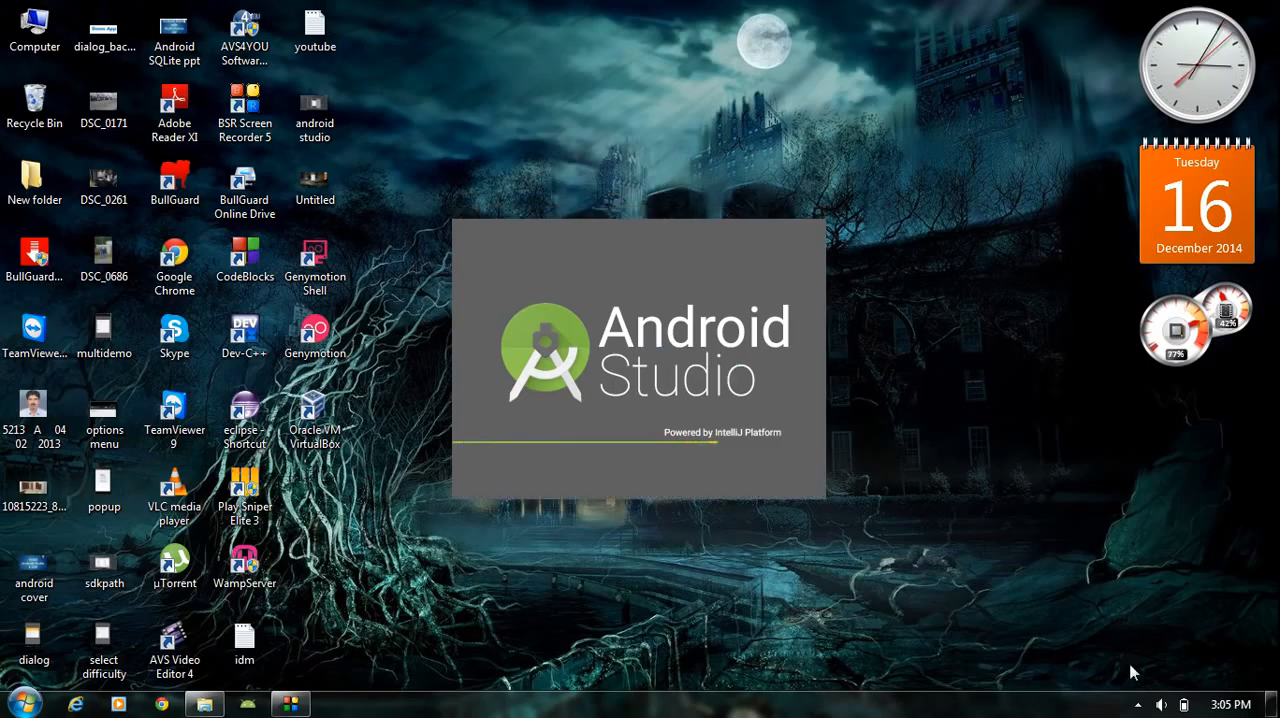
left_click(1137, 704)
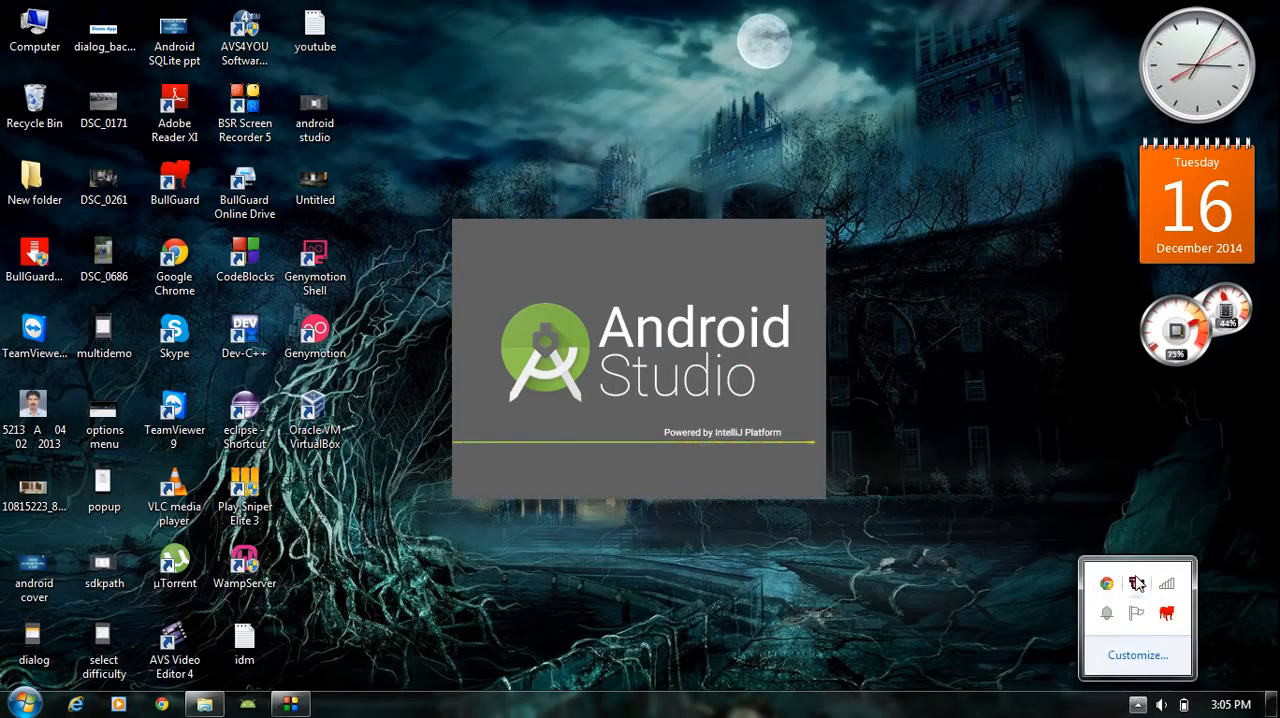
right_click(1137, 583)
left_click(1090, 654)
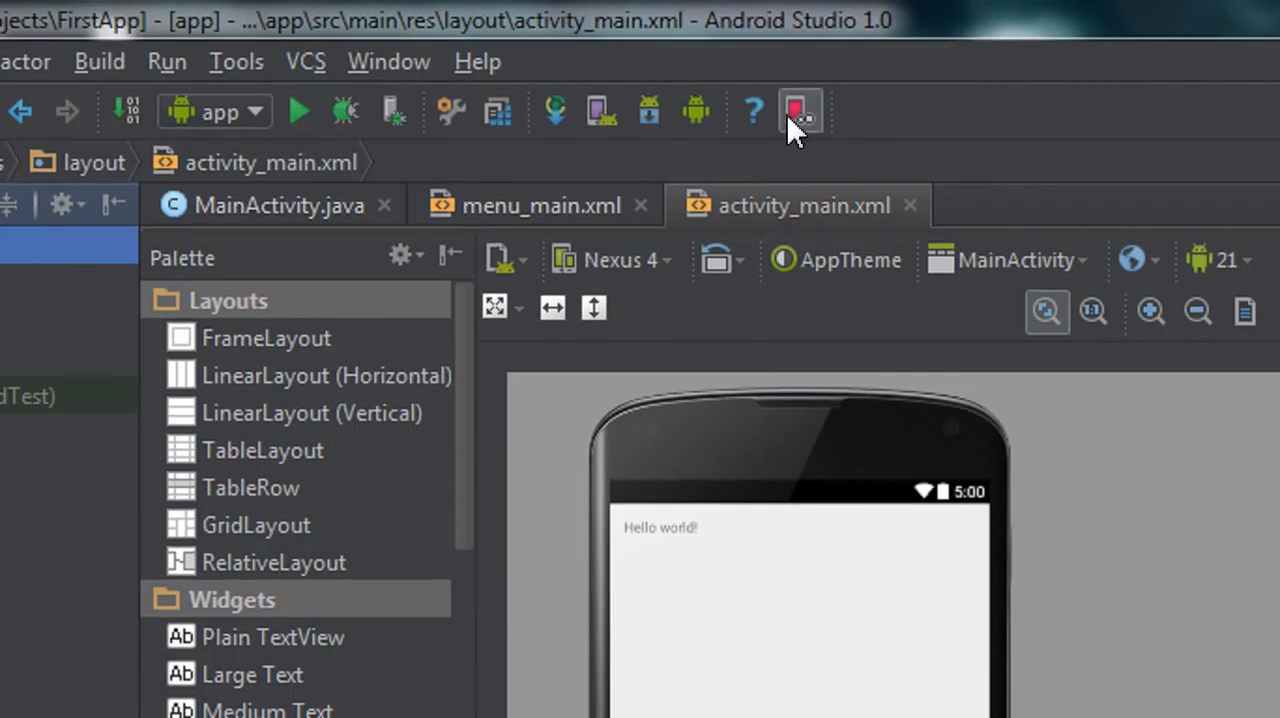
left_click(786, 113)
left_click(351, 589)
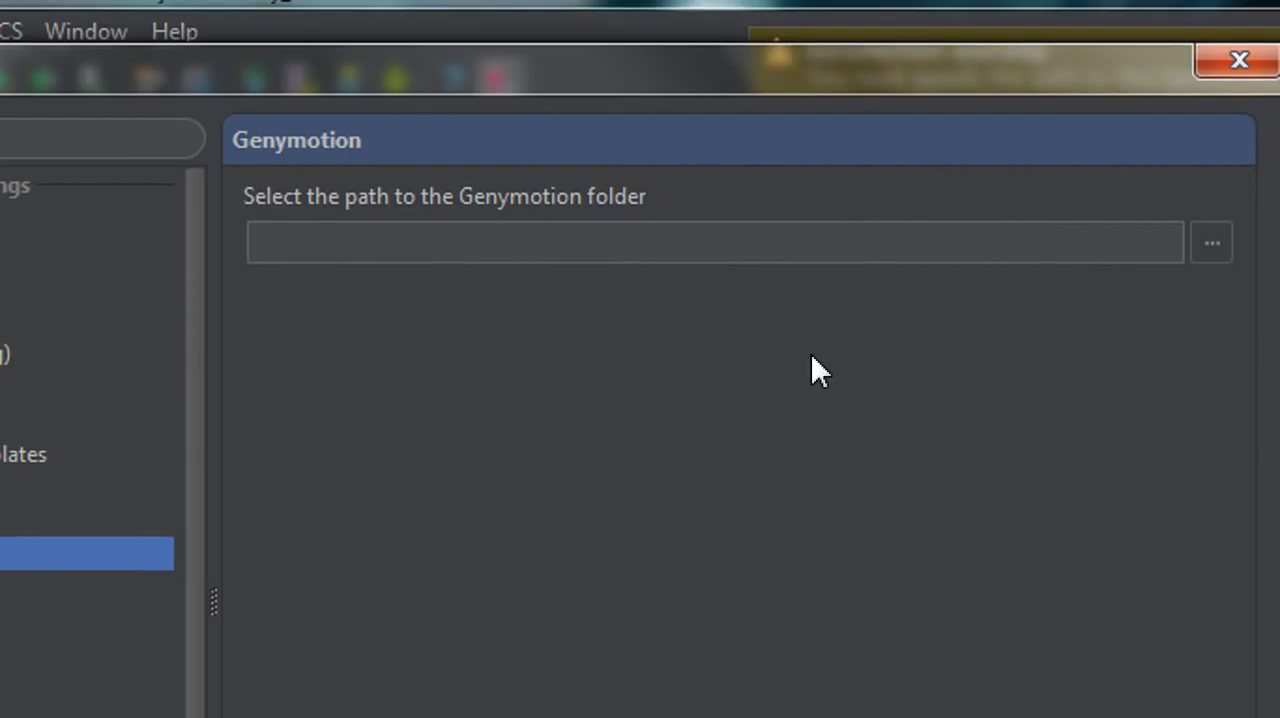
key("Down")
left_click(1238, 61)
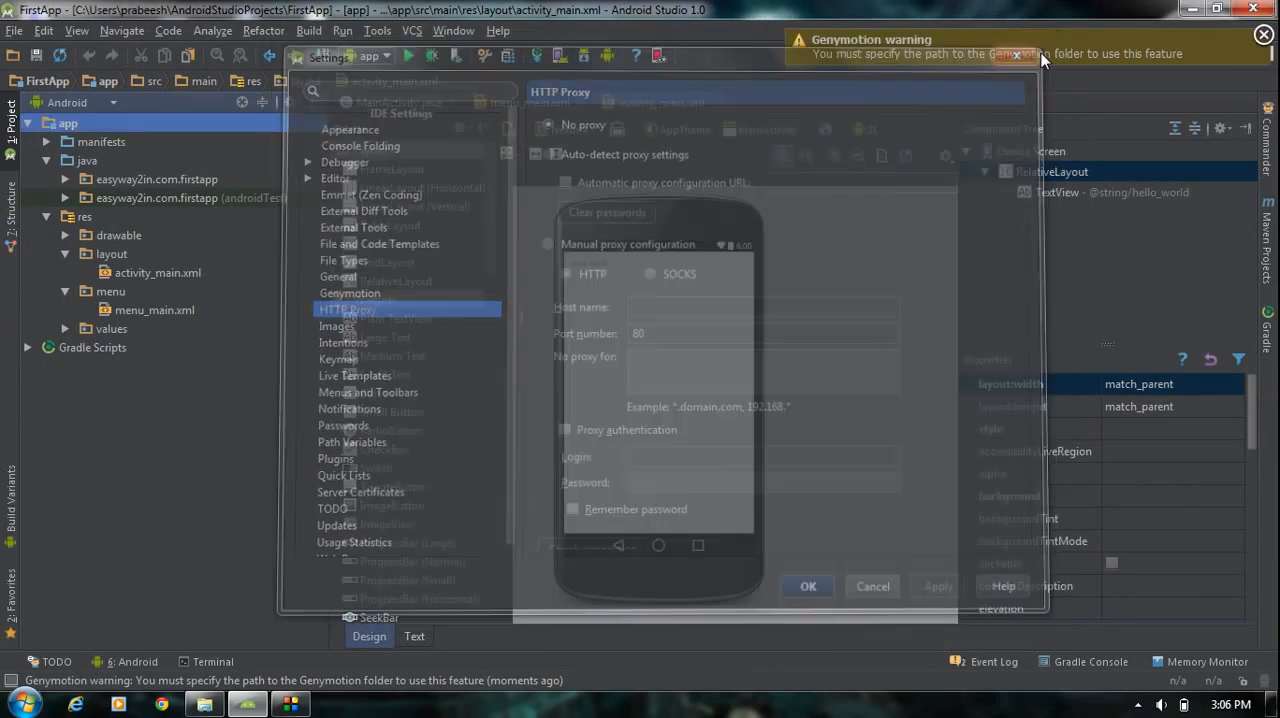
- Minimize Android Studio and open the Program Files folder on Local Disk (C:) in Windows Explorer
left_click(1192, 10)
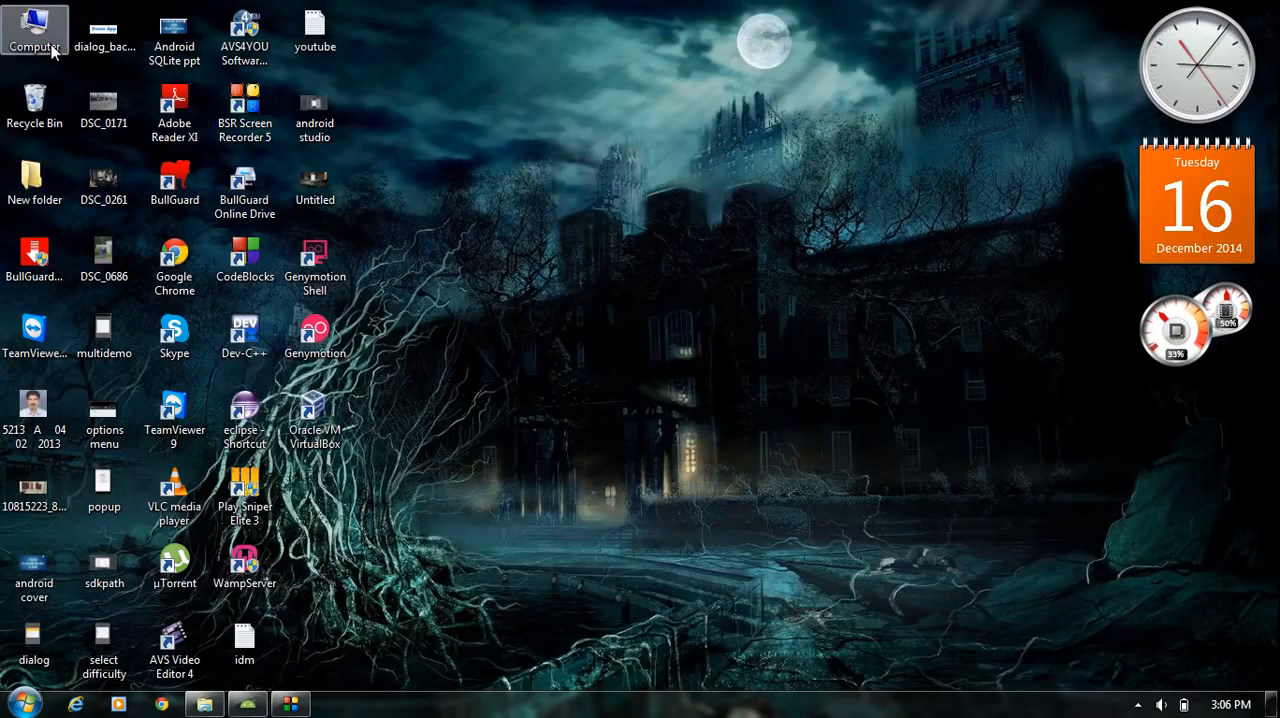
double_click(32, 26)
left_click_drag(608, 134, 624, 83)
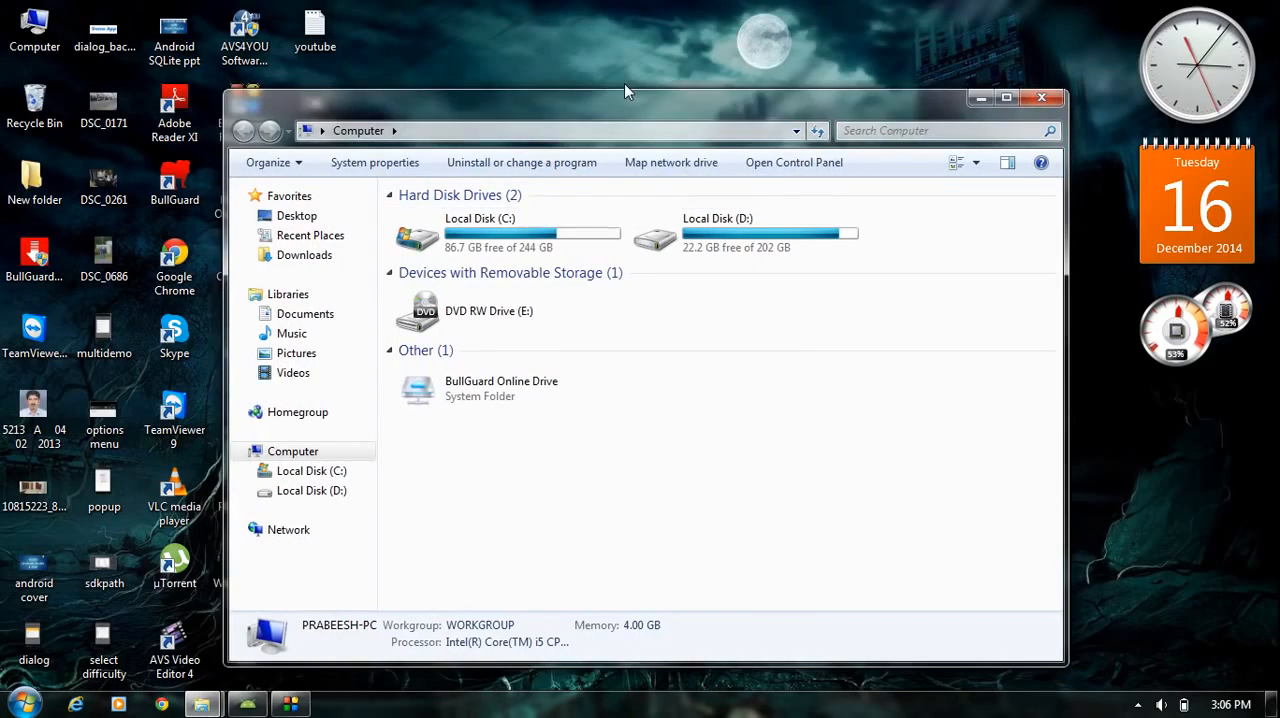
left_click(535, 210)
double_click(535, 211)
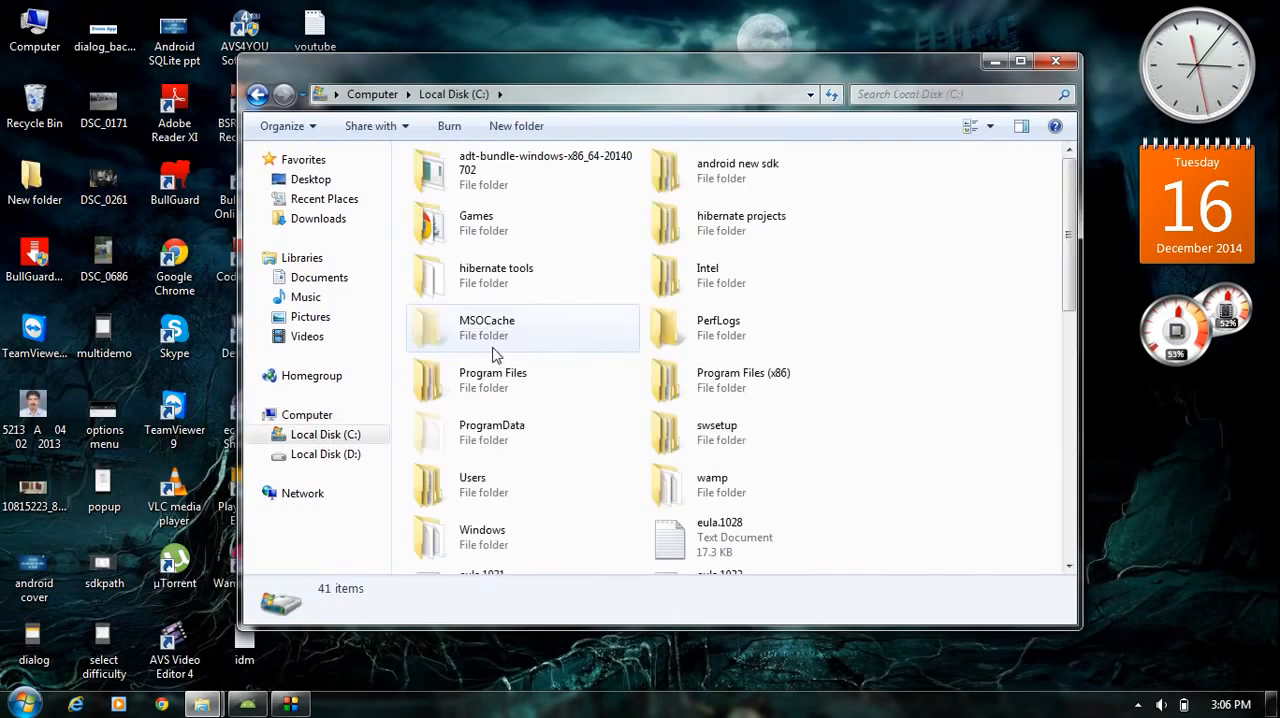
scroll(563, 375, "down", 3)
scroll(537, 330, "up", 4)
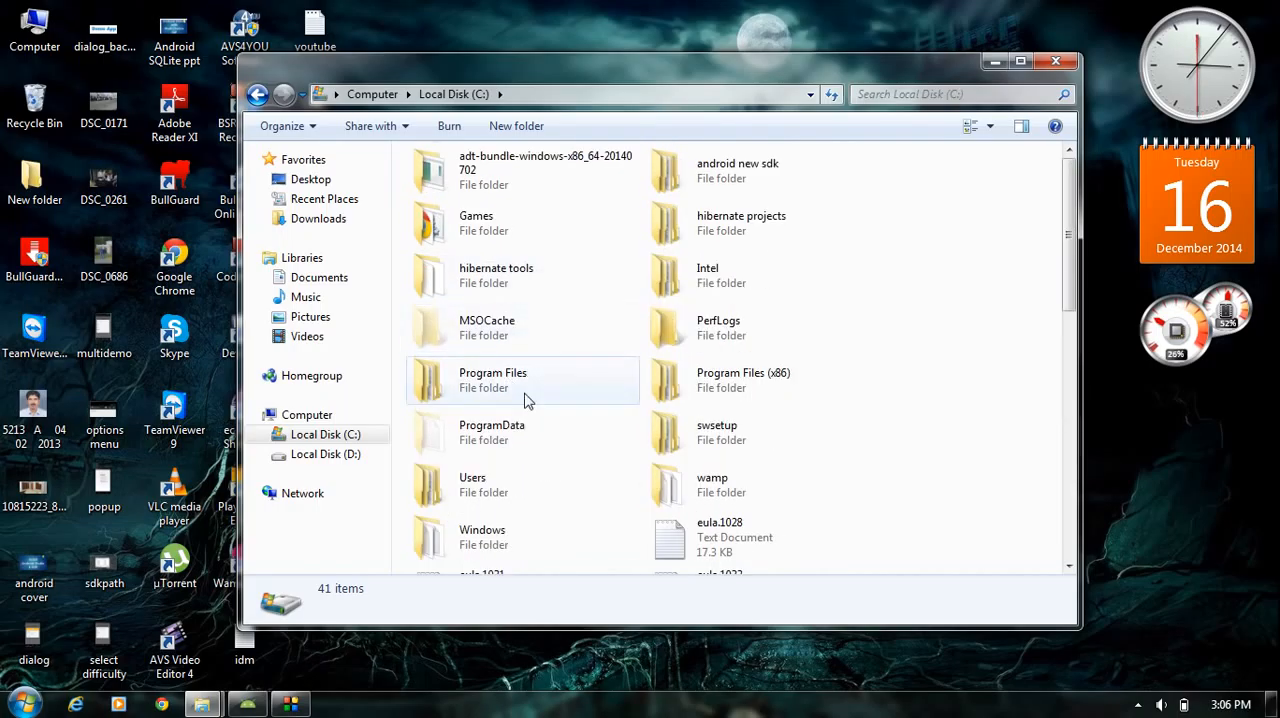
double_click(521, 389)
- Locate the Genymobile folder in Program Files, open it and select the Genymotion folder inside
scroll(518, 385, "down", 2)
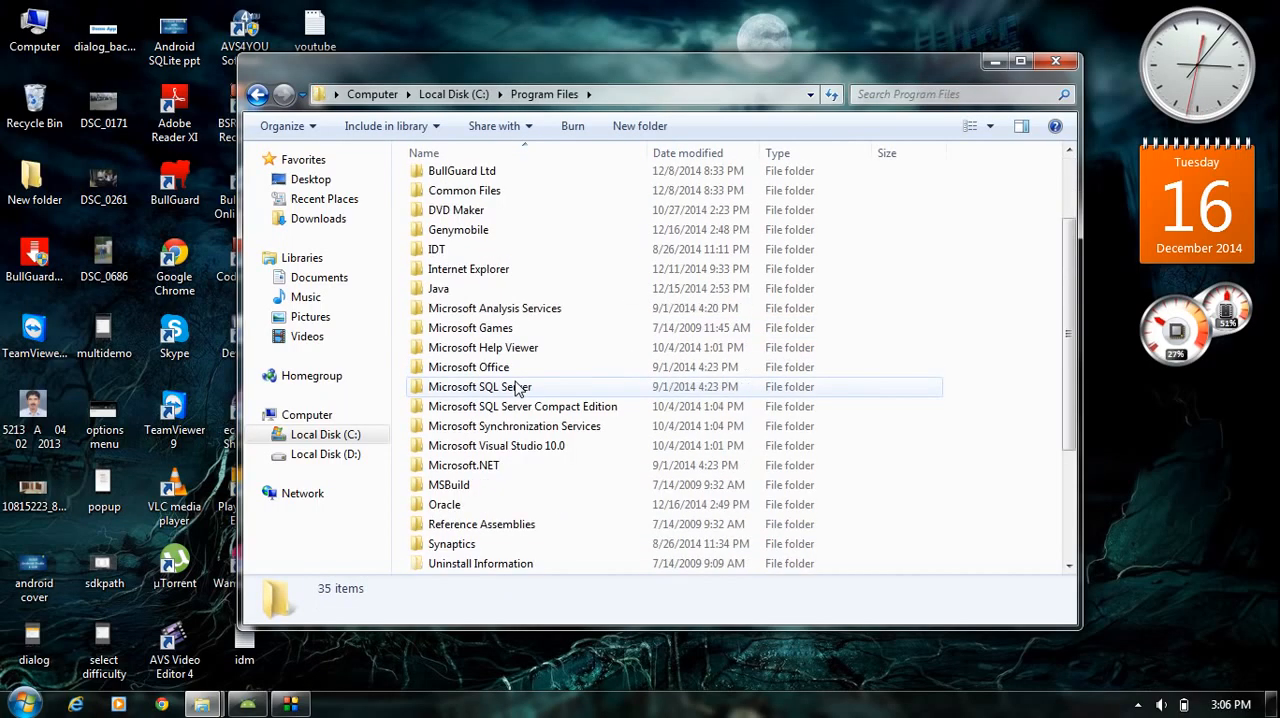
scroll(518, 370, "up", 2)
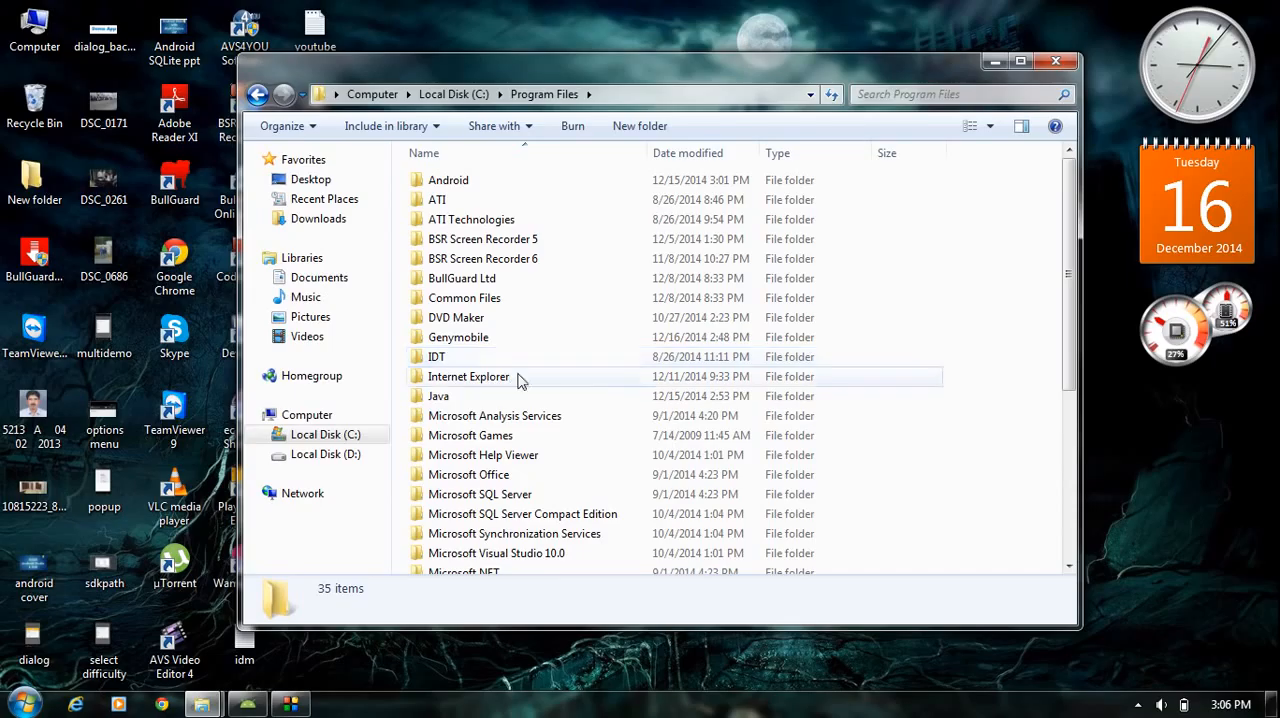
left_click(482, 342)
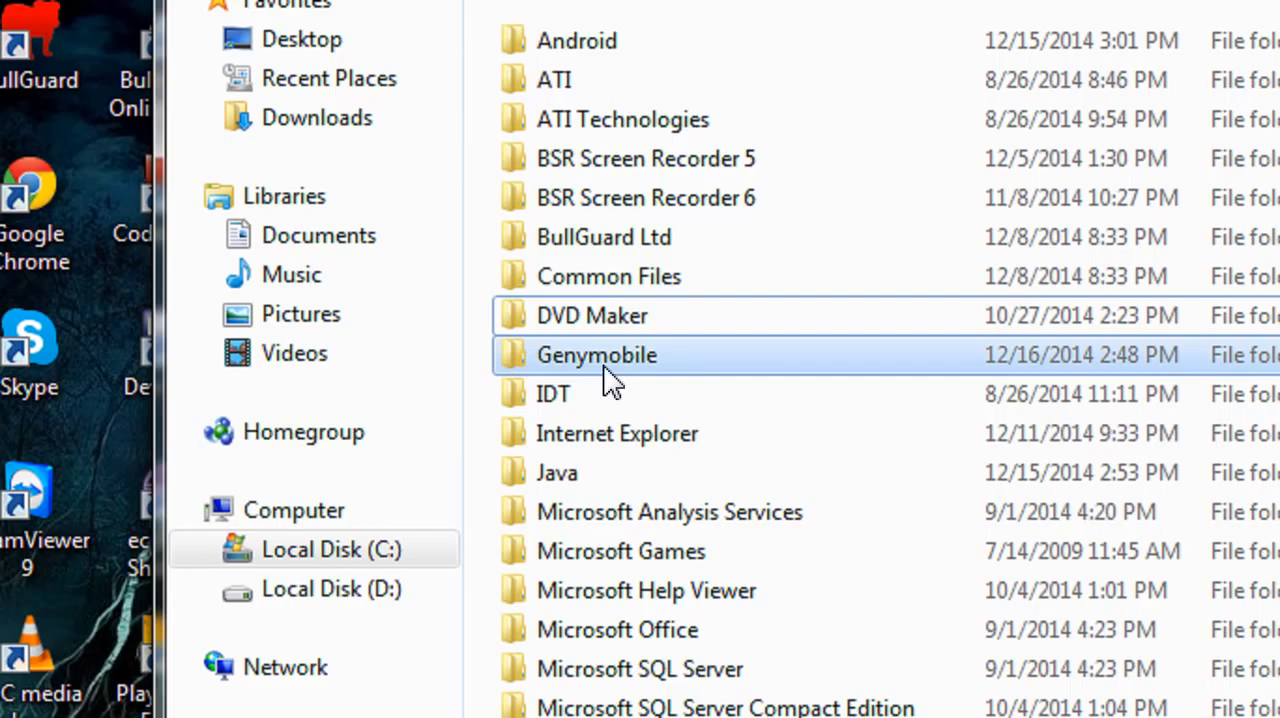
left_click(607, 368)
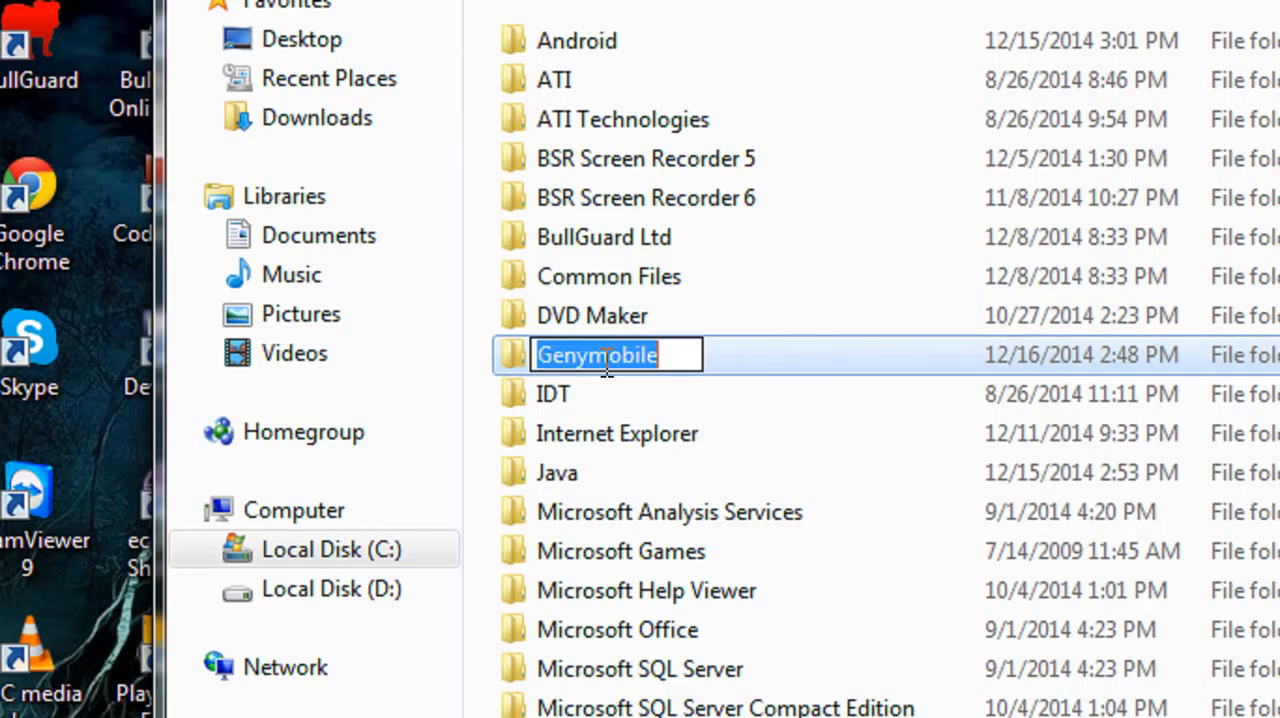
left_click(729, 405)
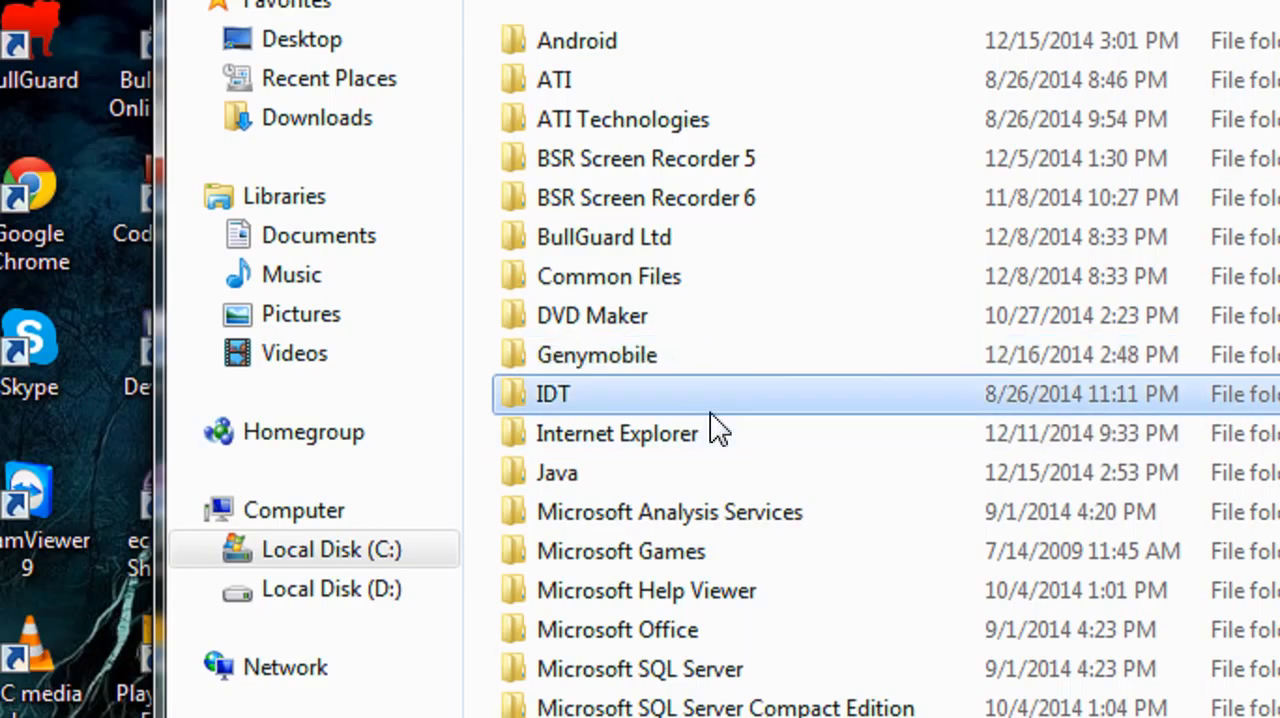
double_click(628, 371)
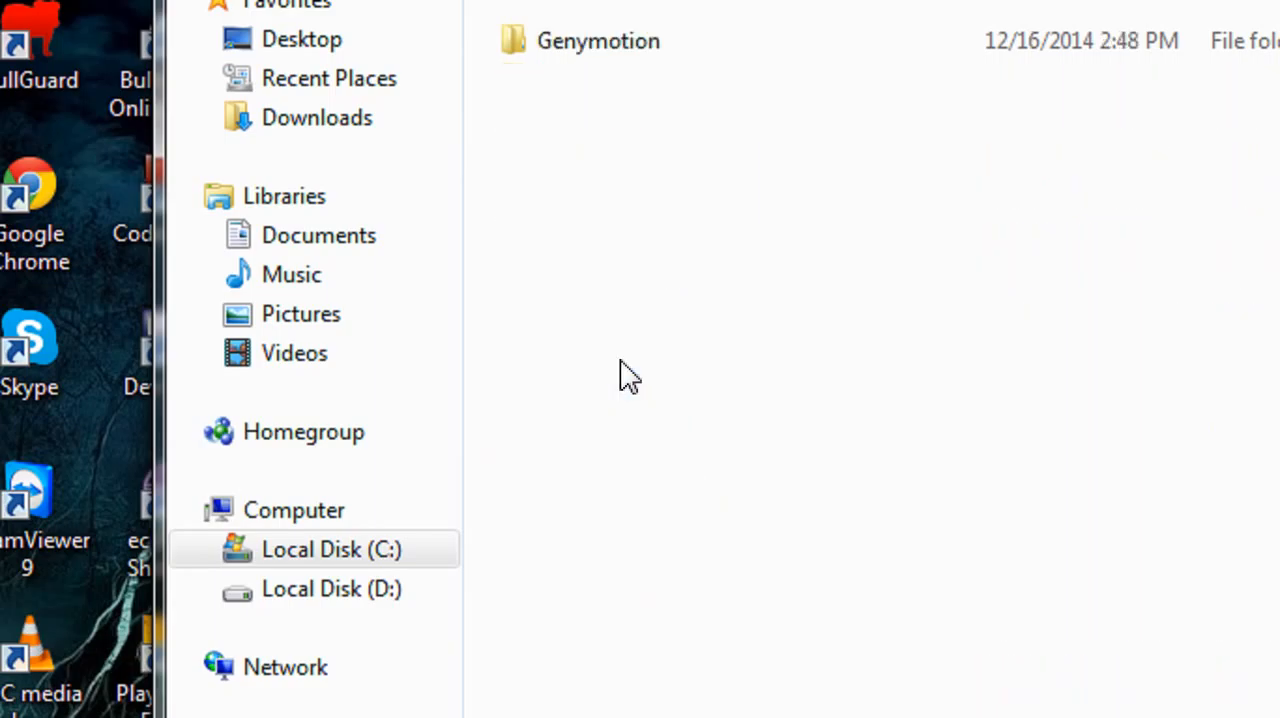
left_click(615, 45)
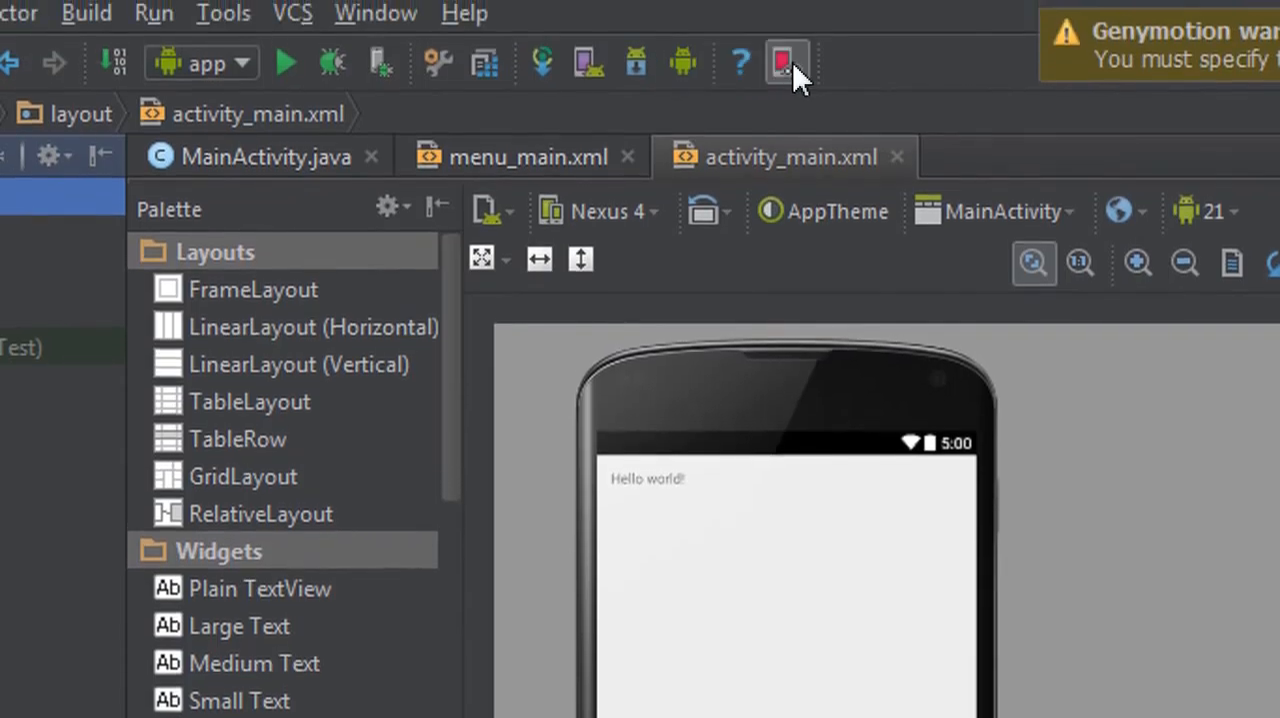
- Open the Genymotion plugin settings in Android Studio and browse for the path to the Genymotion folder
left_click(788, 78)
left_click(443, 552)
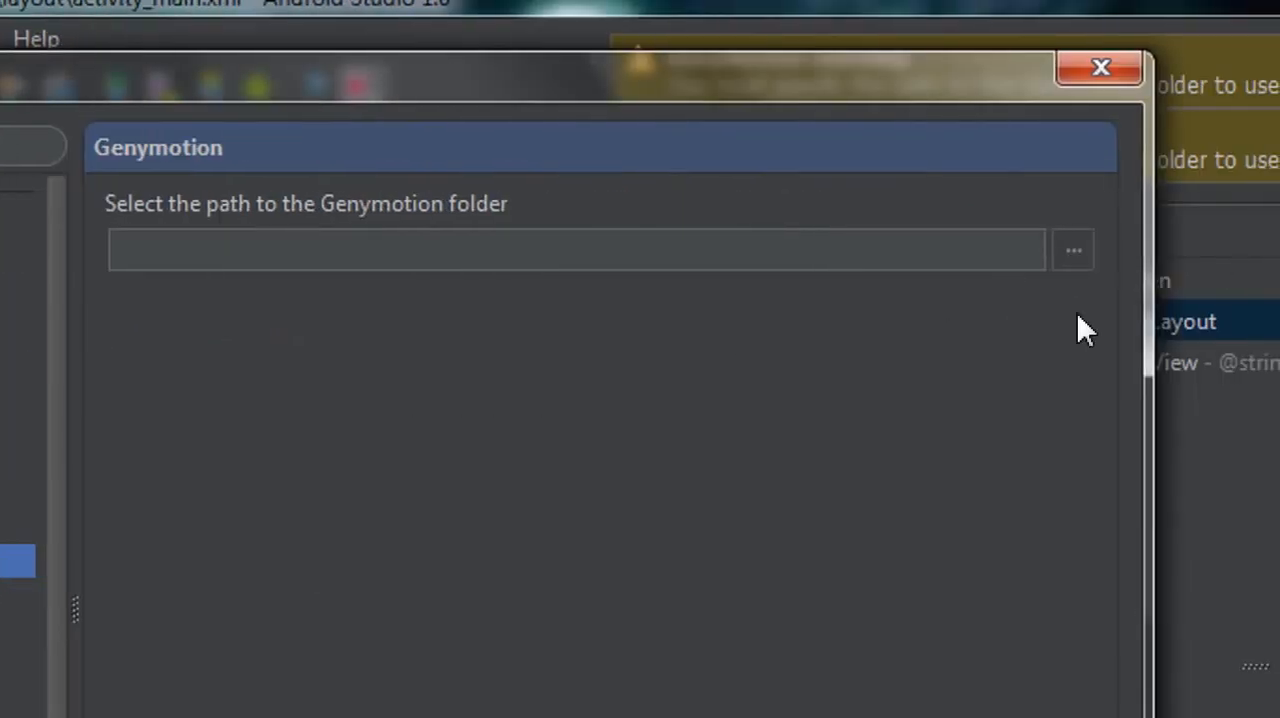
left_click(1075, 251)
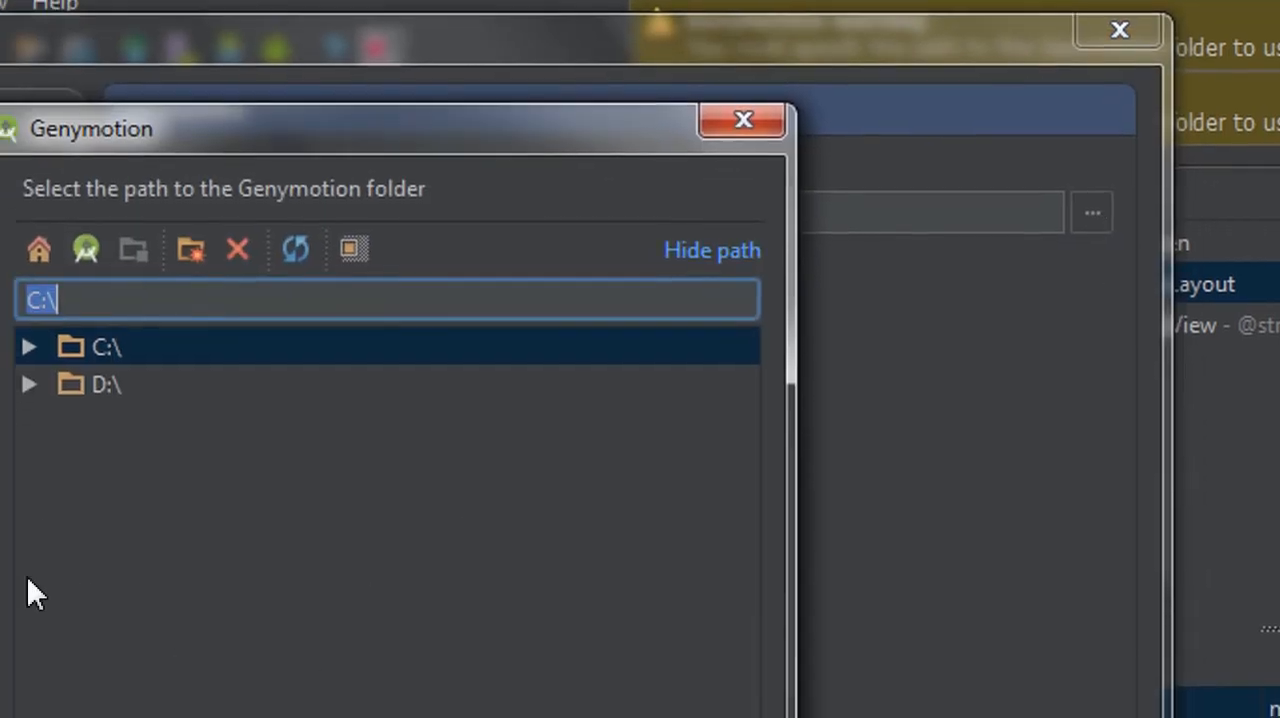
- Set the Genymotion folder path to C:\Program Files\Genymobile\Genymotion and accept the settings
left_click(133, 343)
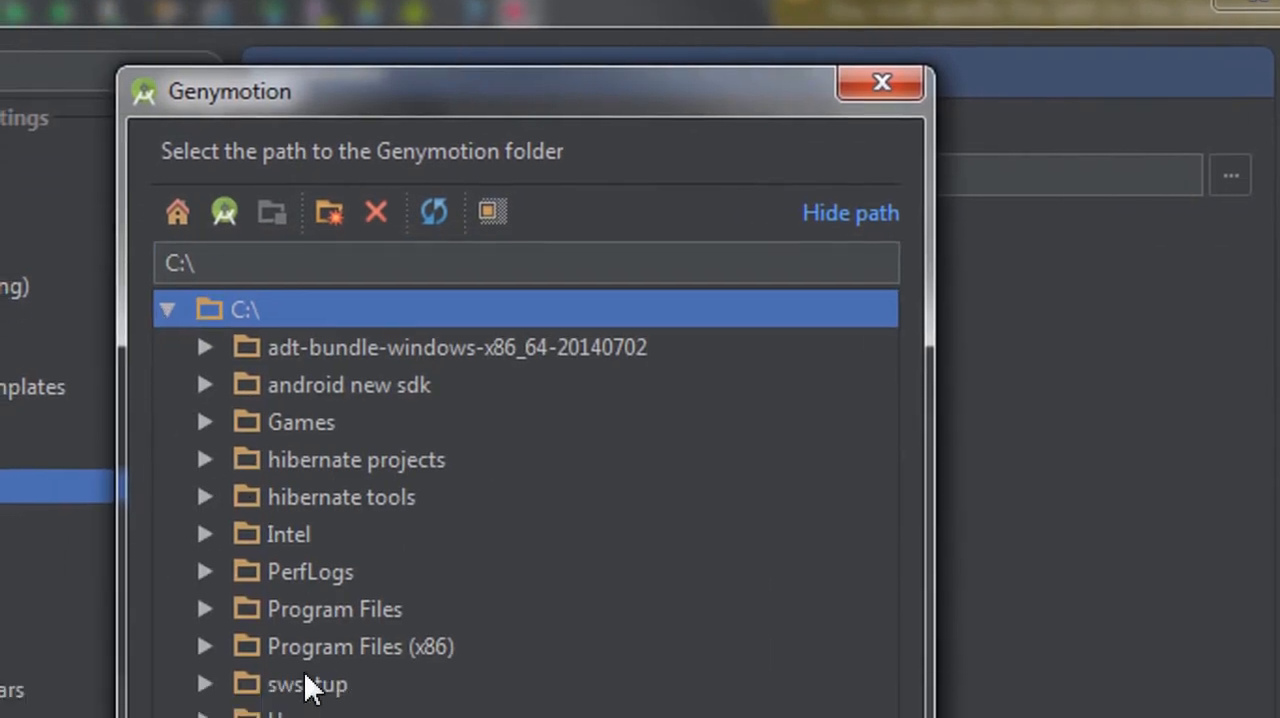
left_click(204, 568)
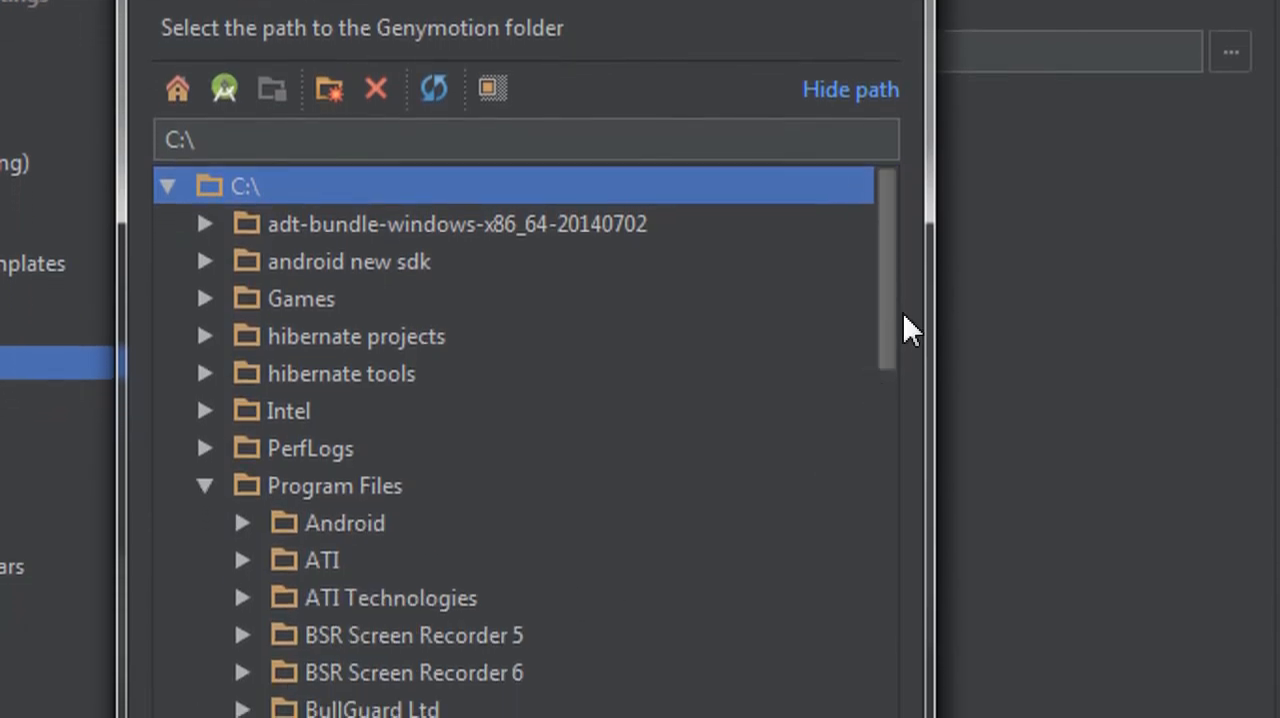
left_click_drag(891, 334, 457, 449)
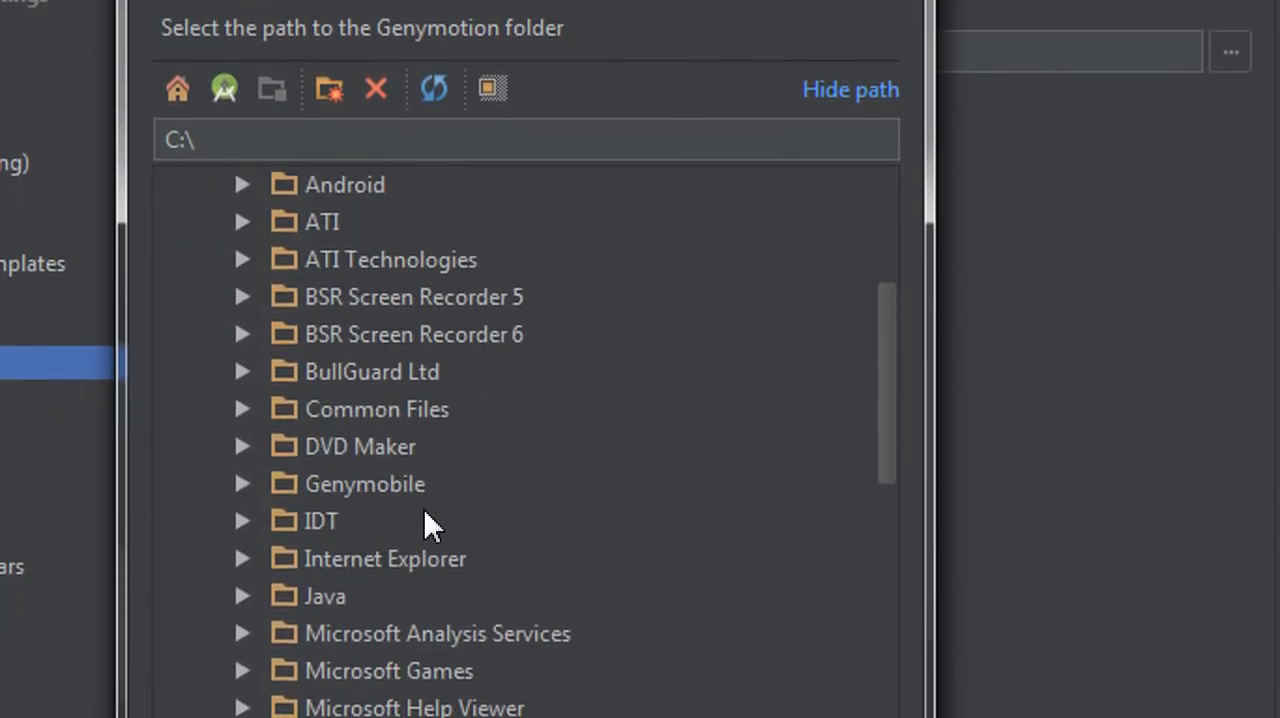
left_click(244, 479)
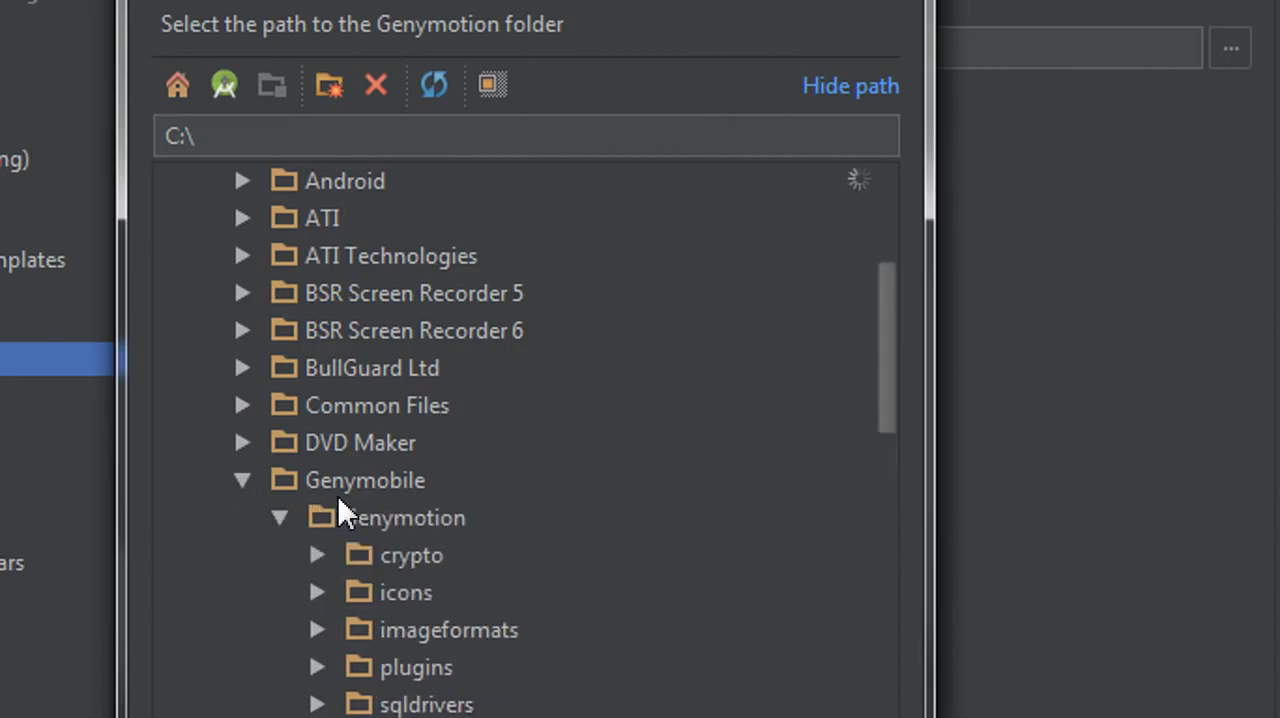
left_click(380, 515)
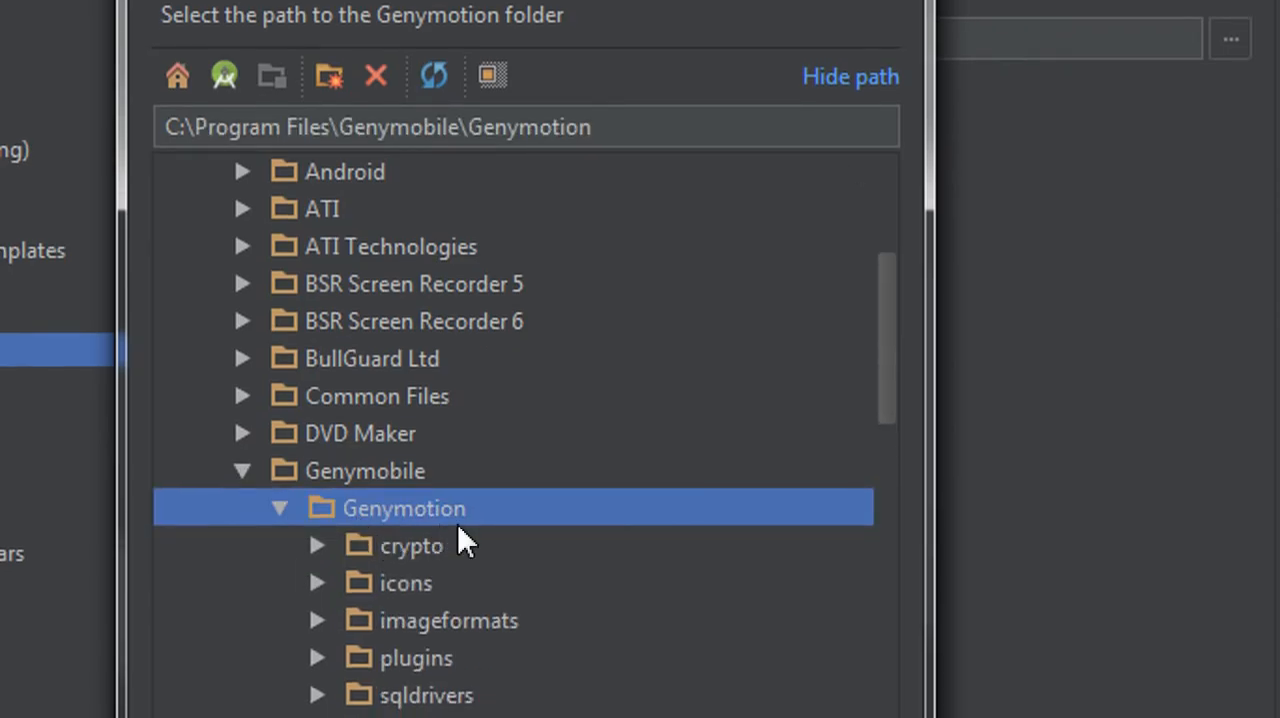
left_click(574, 692)
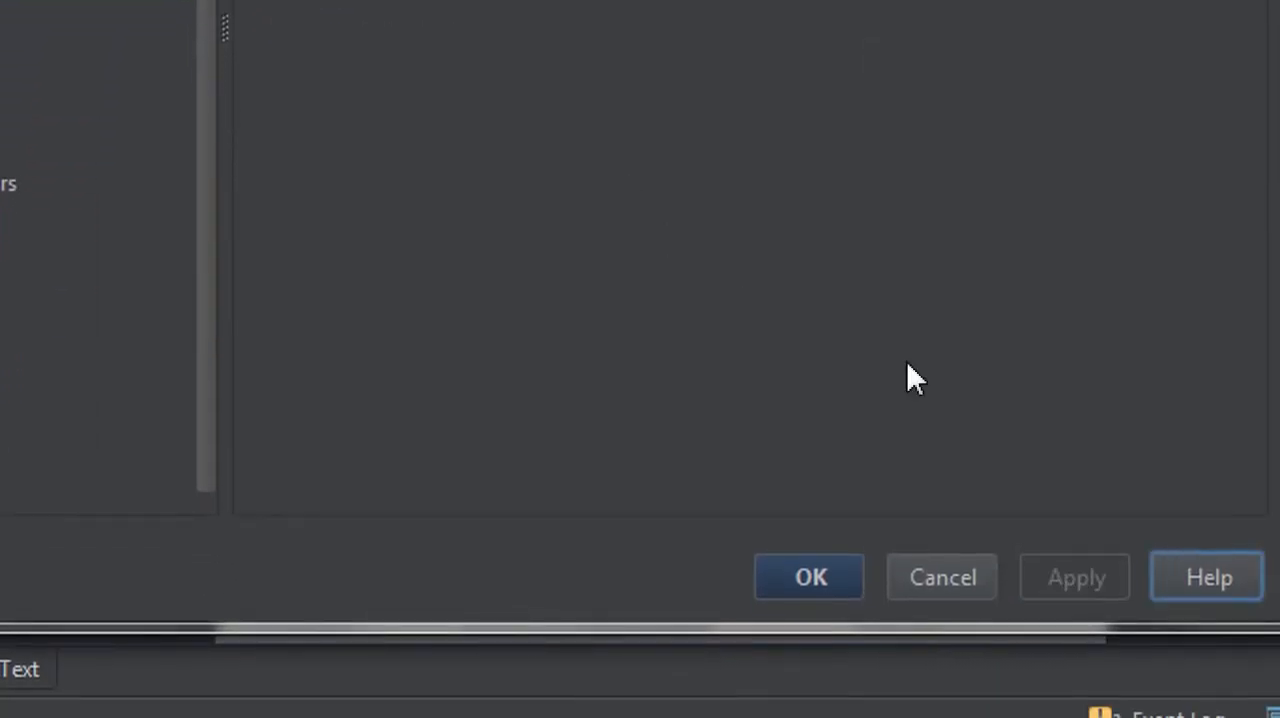
left_click(820, 577)
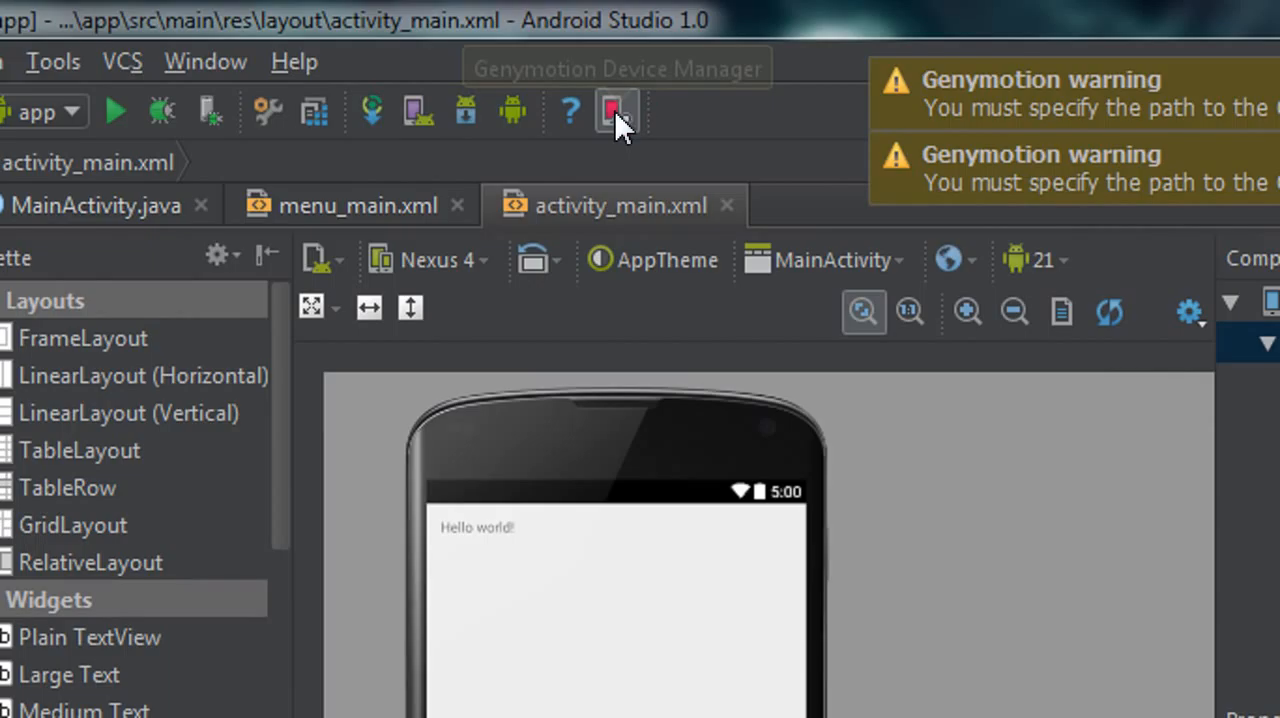
- Open the Genymotion Device Manager and start the Custom Phone - 4.4.4 - API 19 - 768x1280 virtual device
left_click(614, 110)
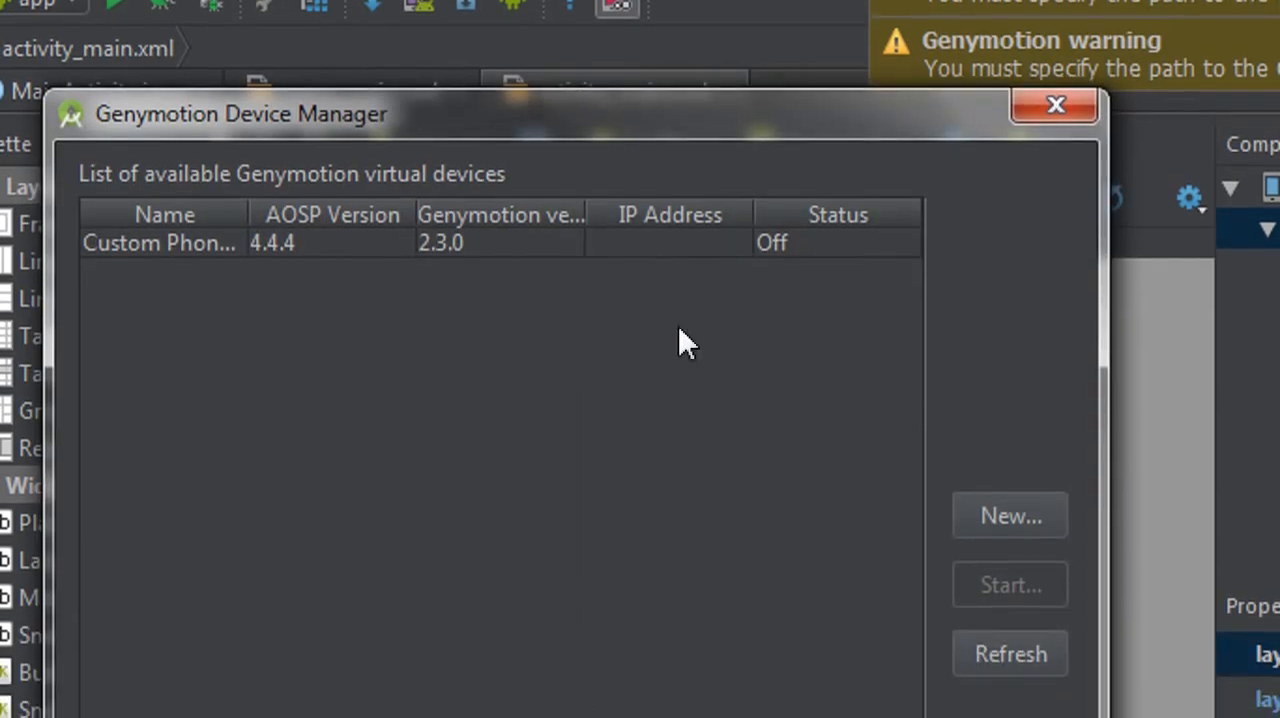
left_click_drag(731, 142, 627, 155)
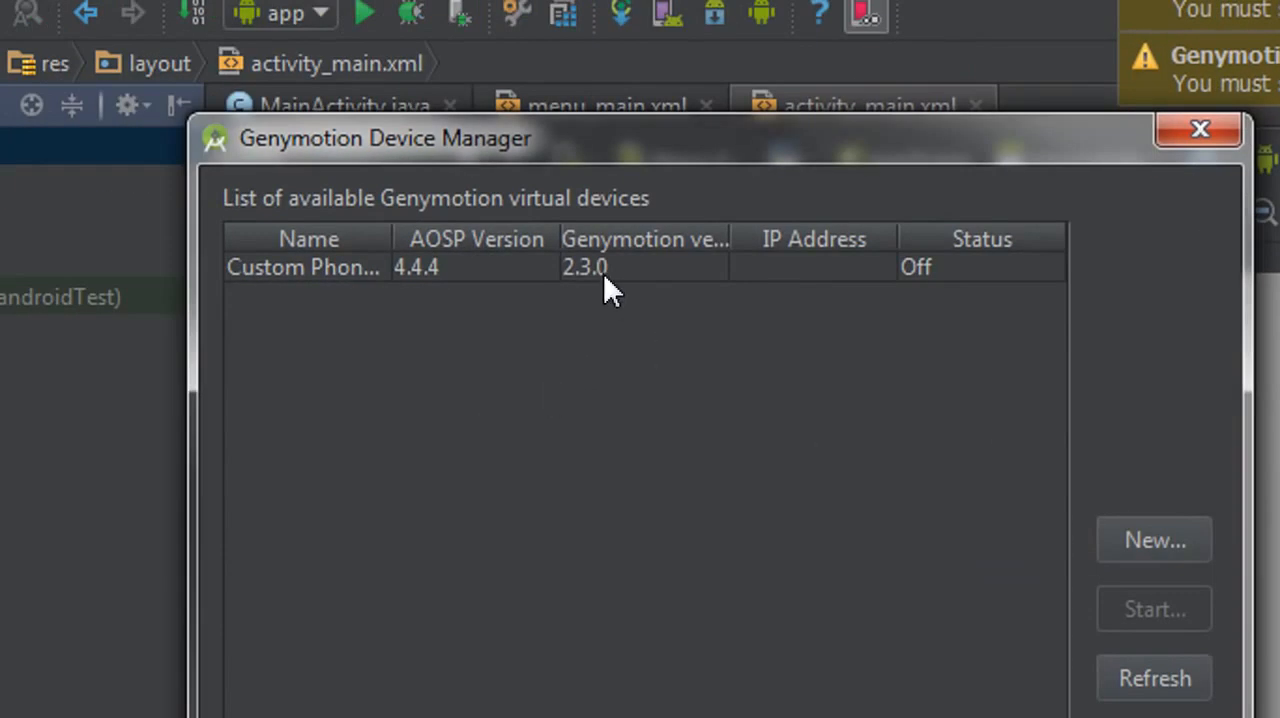
left_click(602, 271)
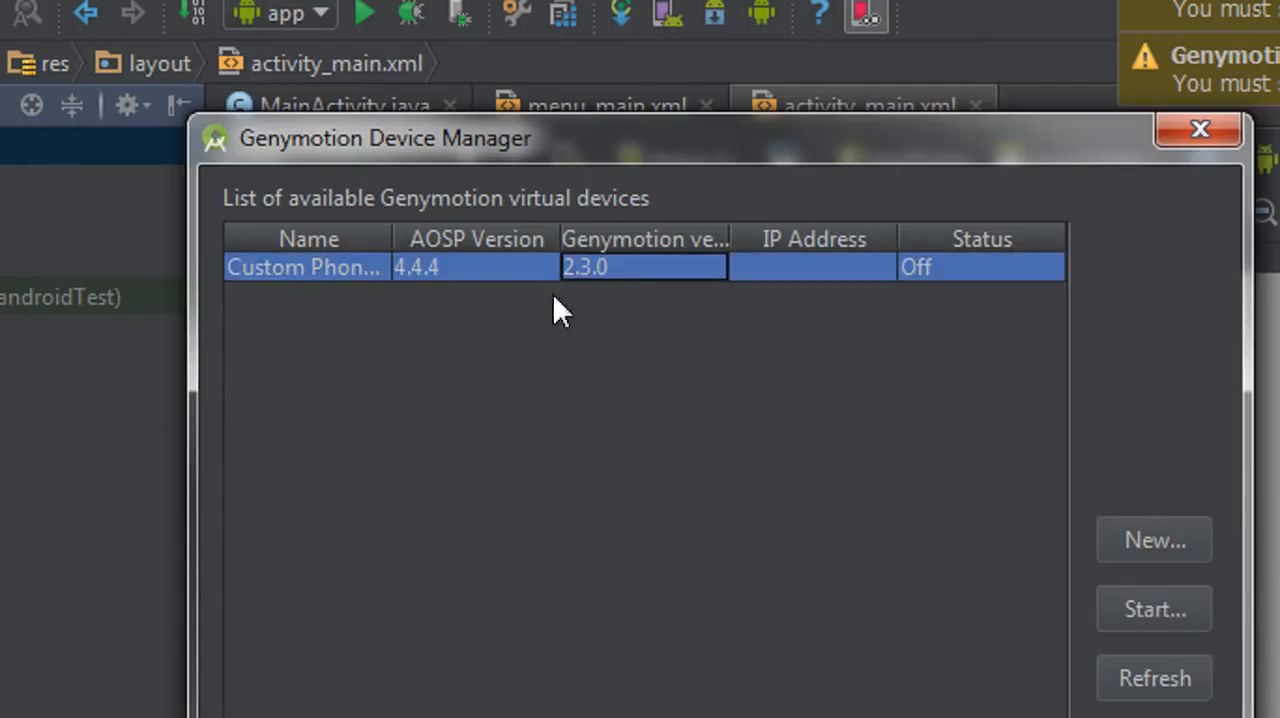
left_click(431, 277)
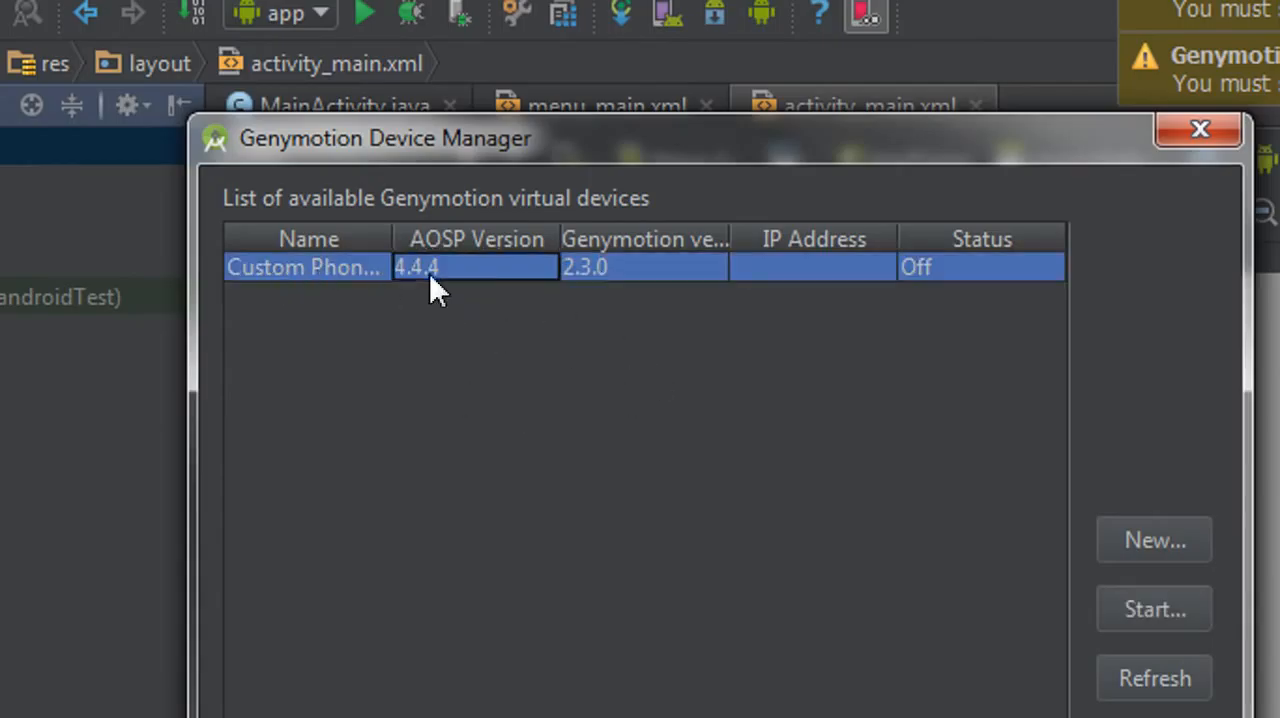
left_click(838, 278)
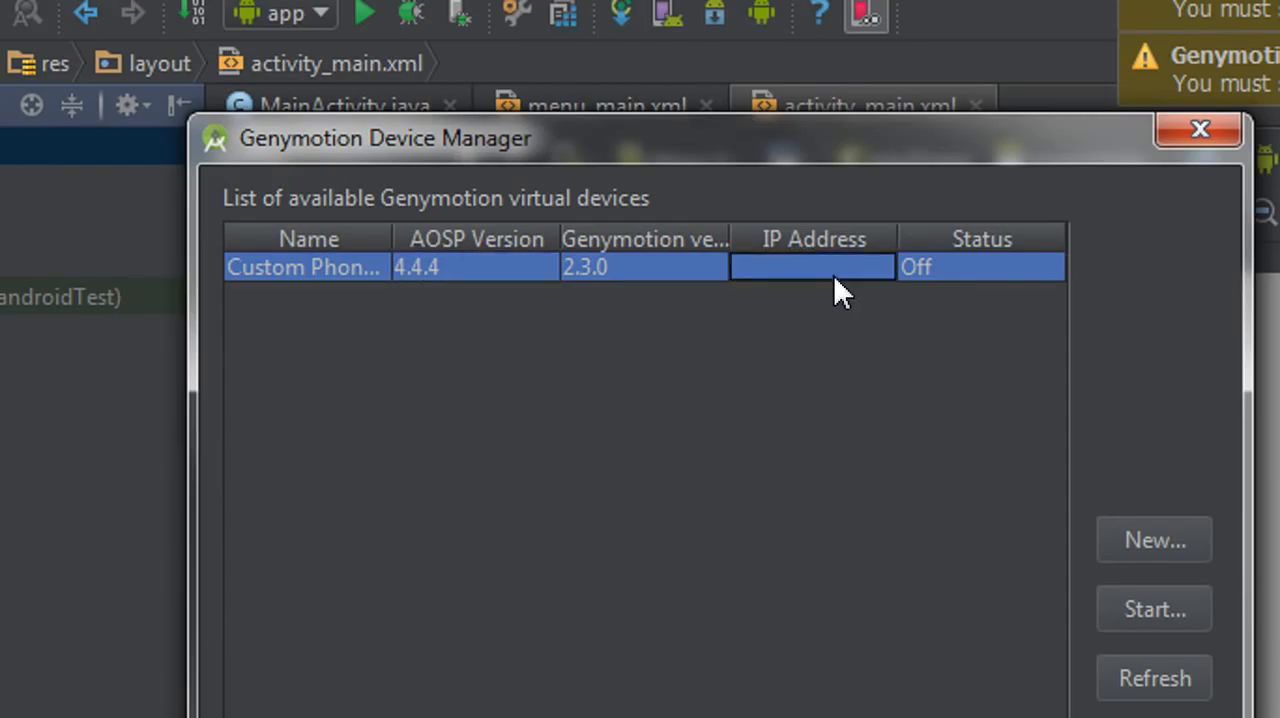
left_click(704, 271)
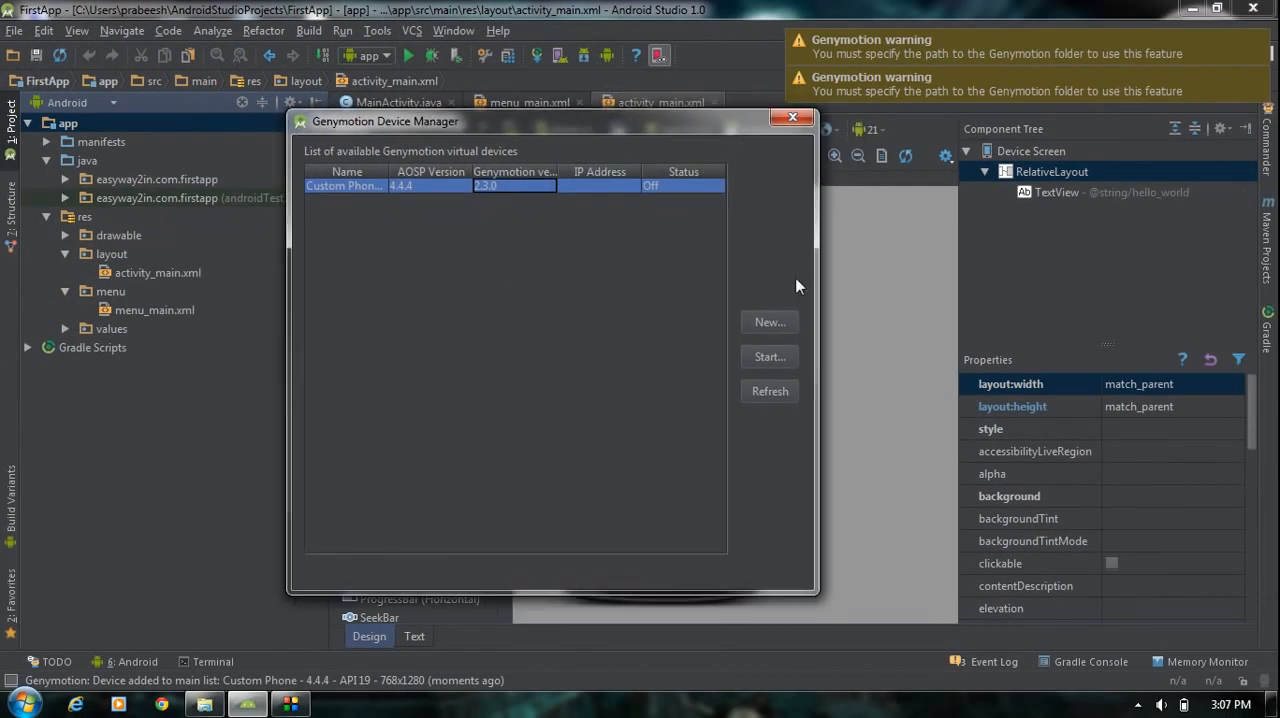
left_click(777, 361)
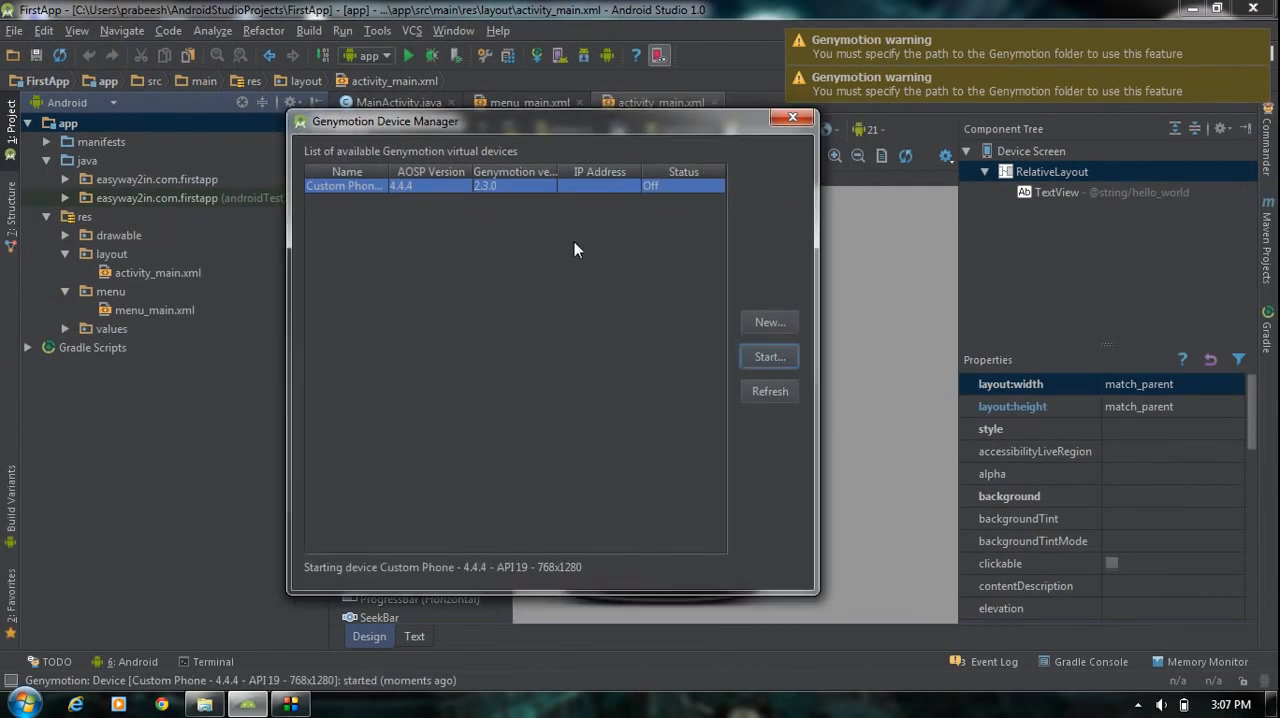